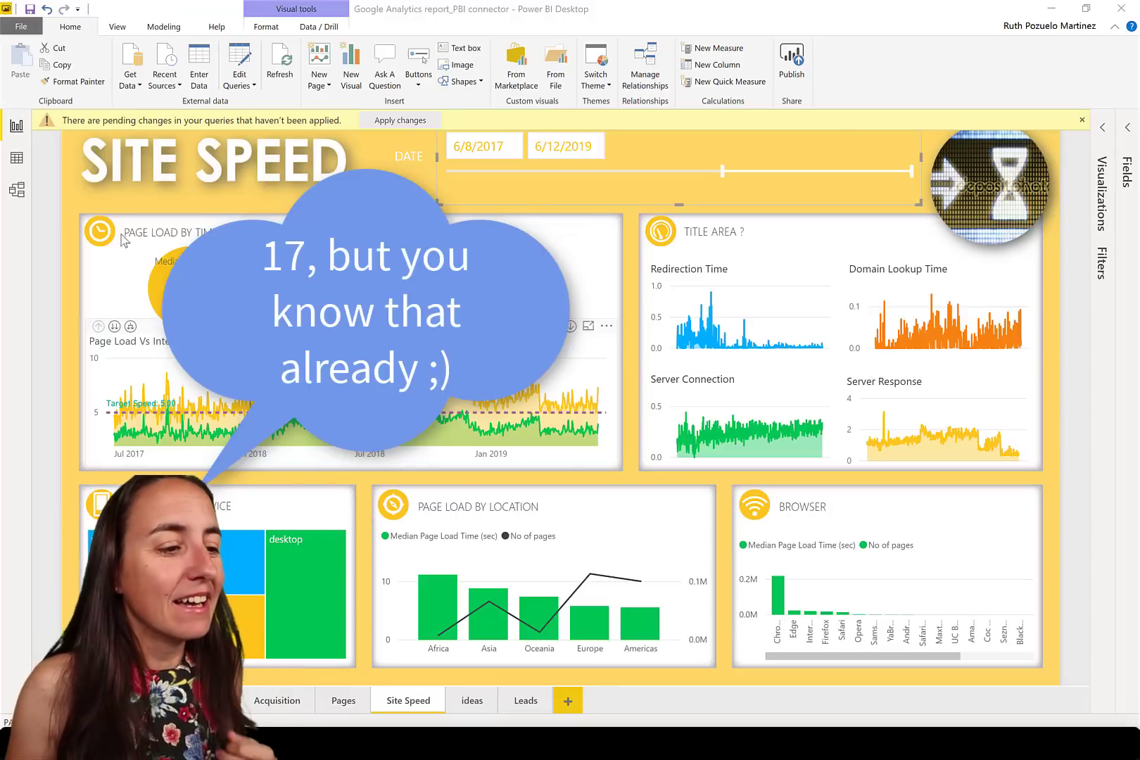
Step: In the query editor, copy the 'google' value from row 2 of the Page Tracking query's Source column
click(247, 62)
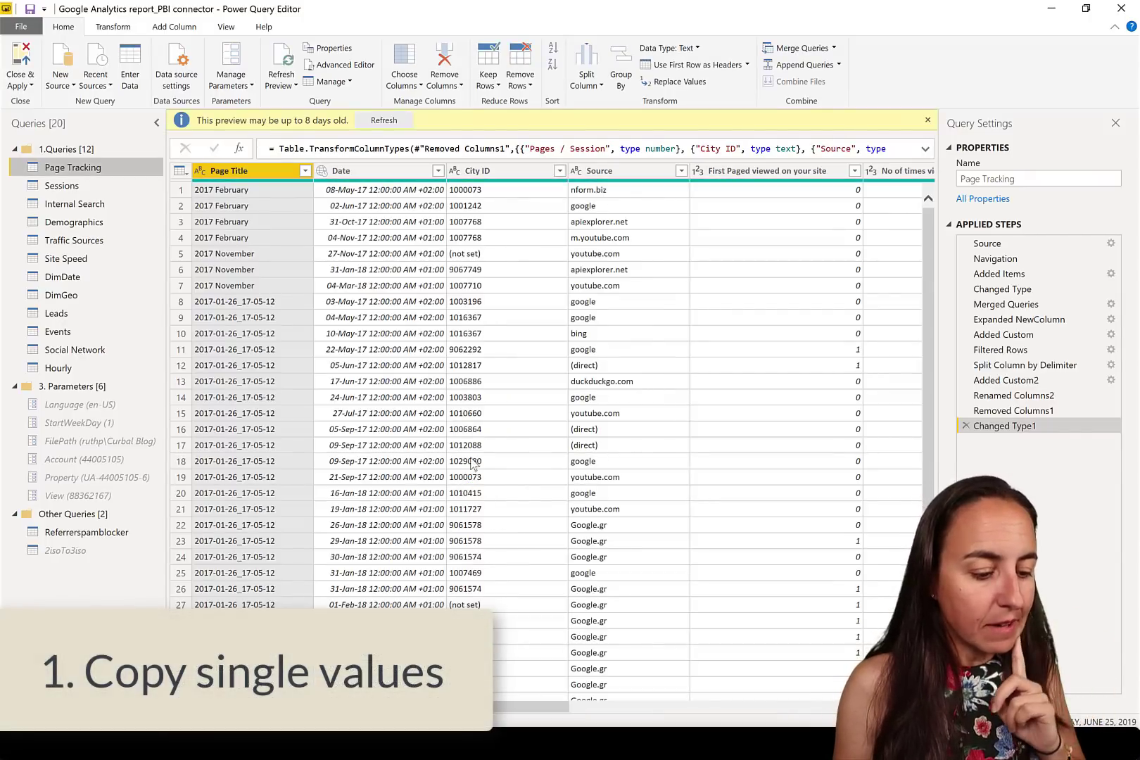
click(362, 211)
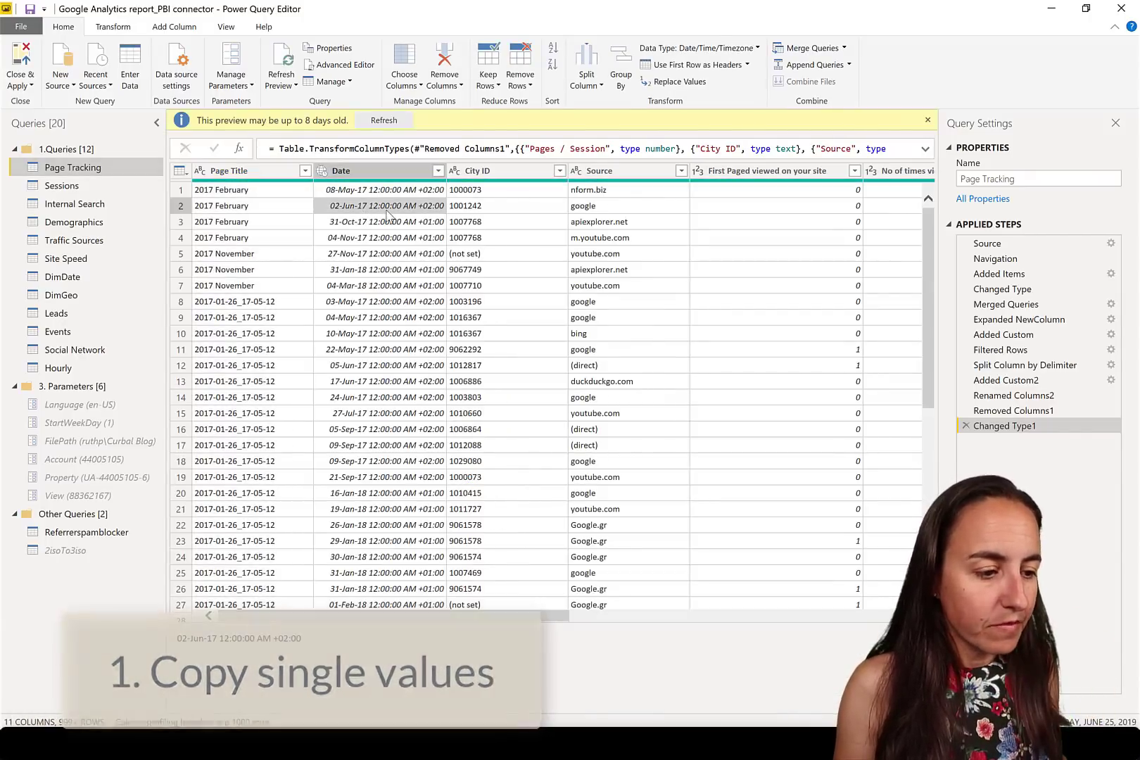
click(534, 211)
click(620, 209)
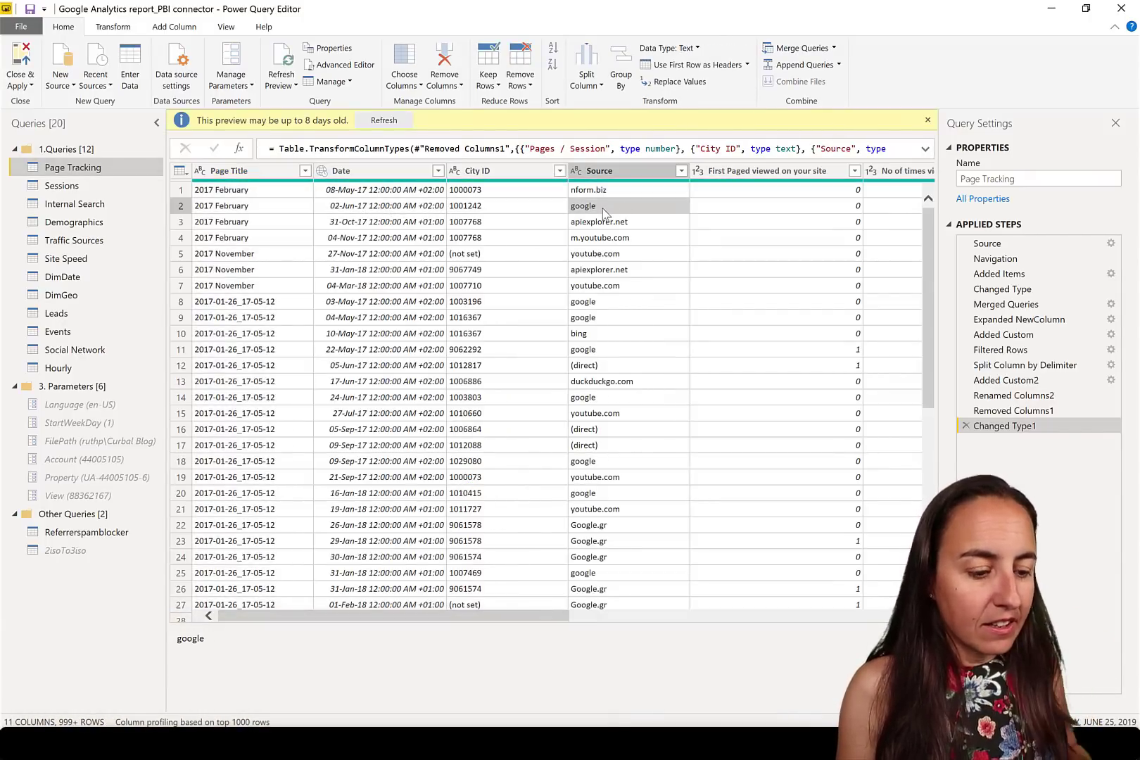
drag(222, 644, 161, 634)
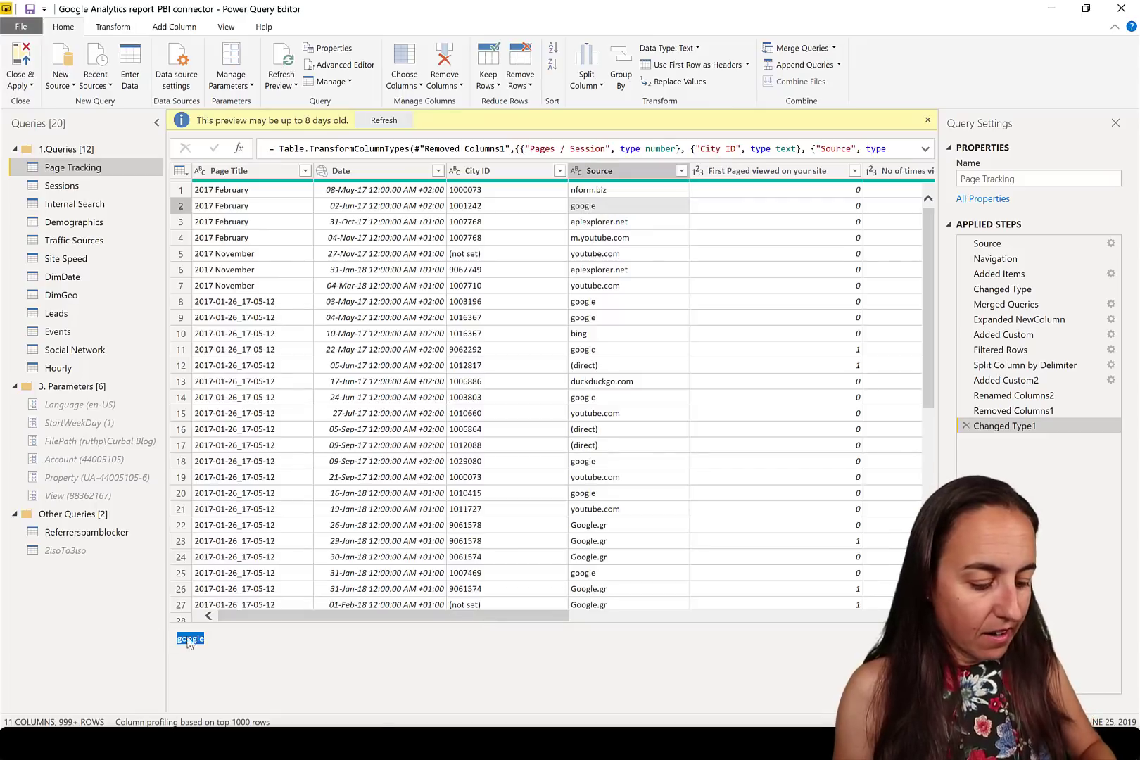
right_click(610, 215)
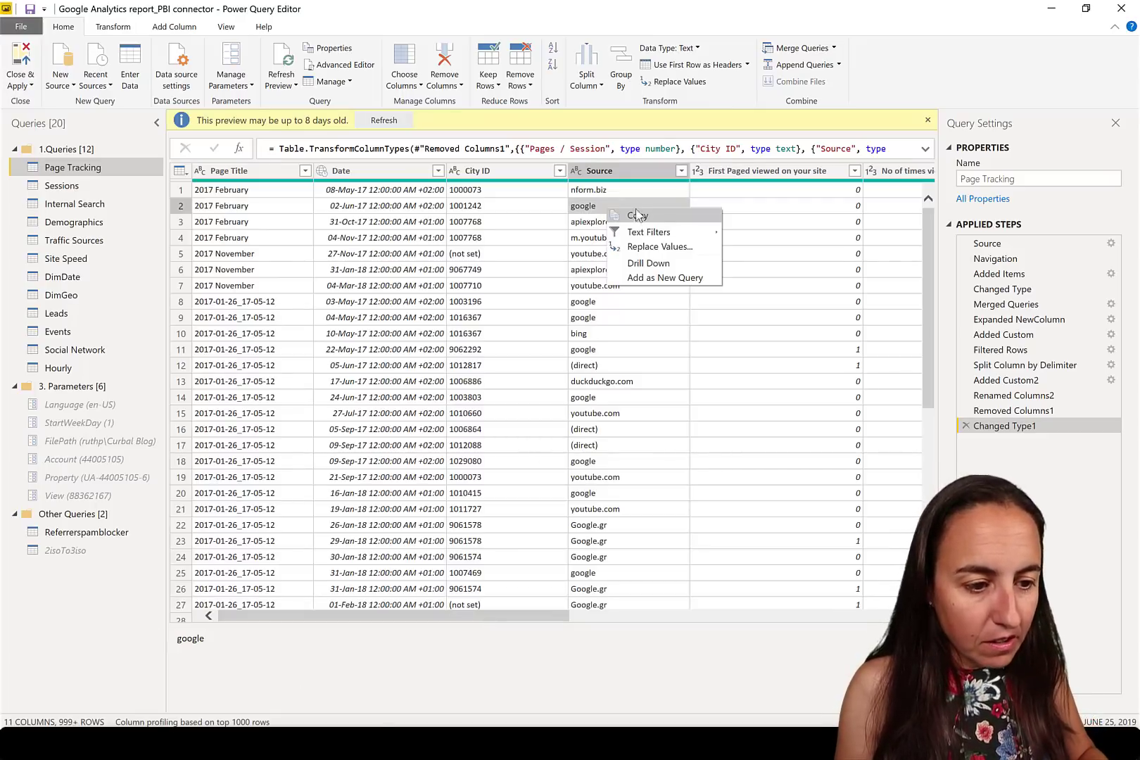
click(658, 217)
Step: Paste 'google' into cell A3 of the Excel workbook, then minimize Excel
key(alt+Tab)
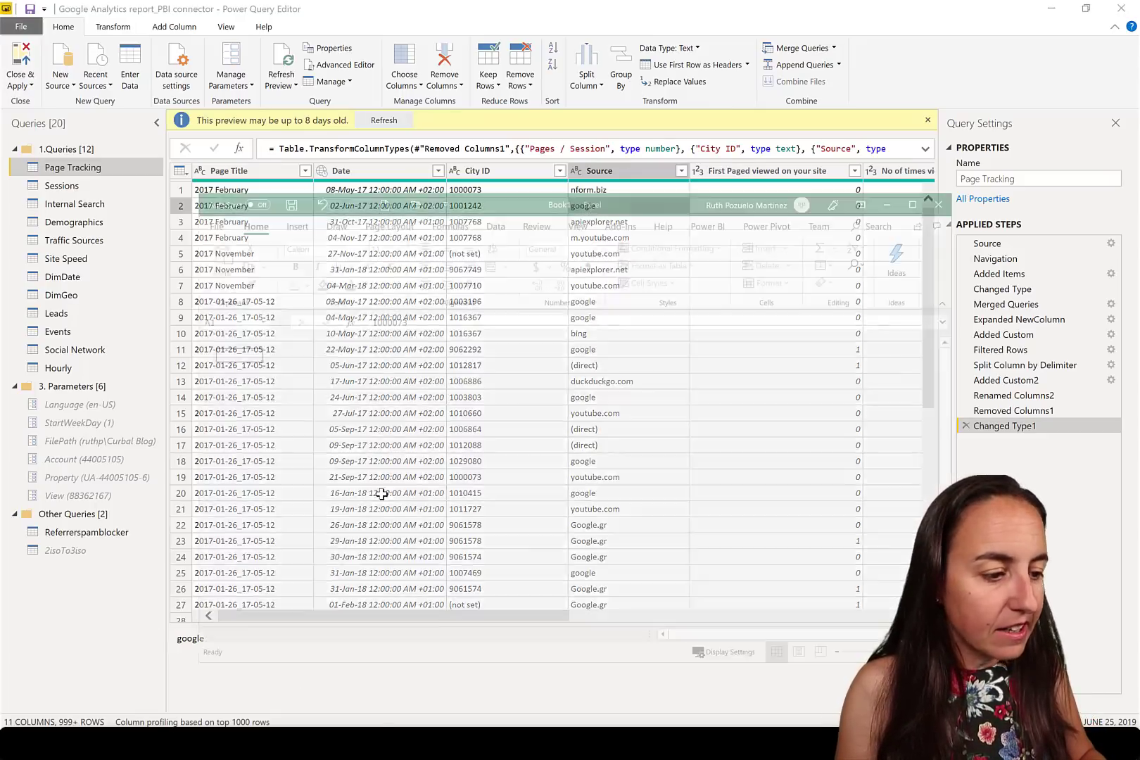
click(211, 315)
key(ctrl+v)
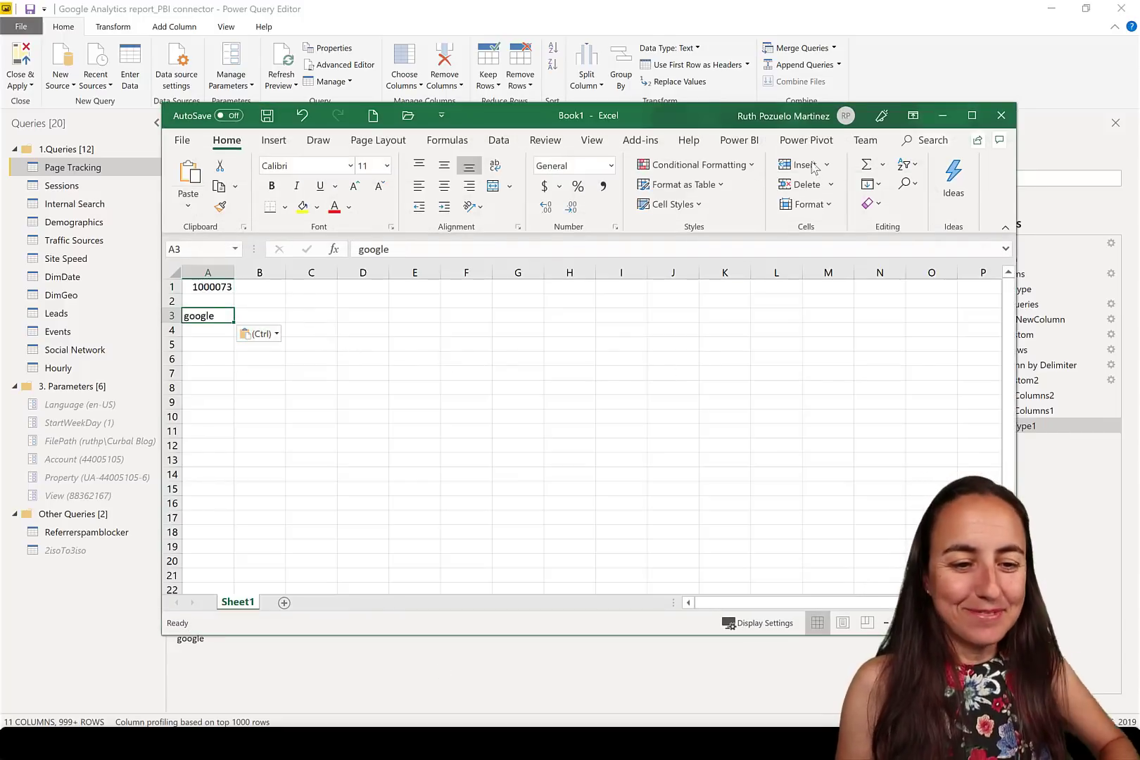
click(943, 118)
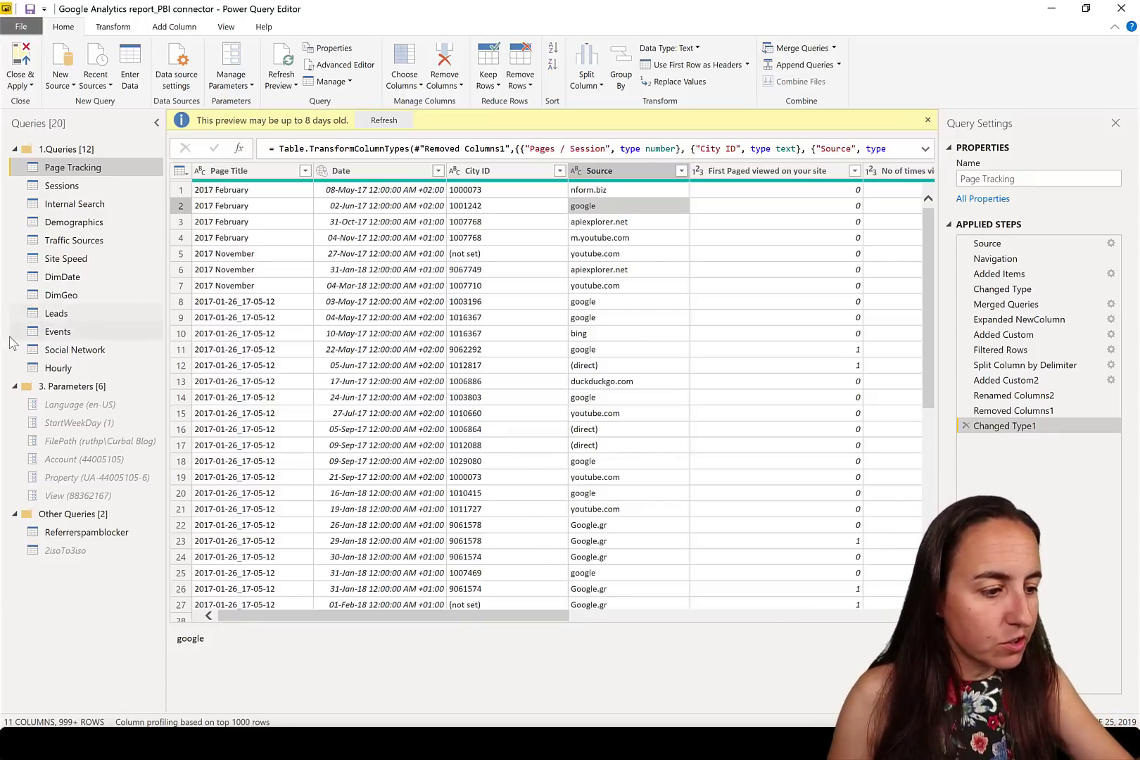
Step: Duplicate the Hourly query as Hourly (2) and inspect the duplicate's Source step
click(60, 368)
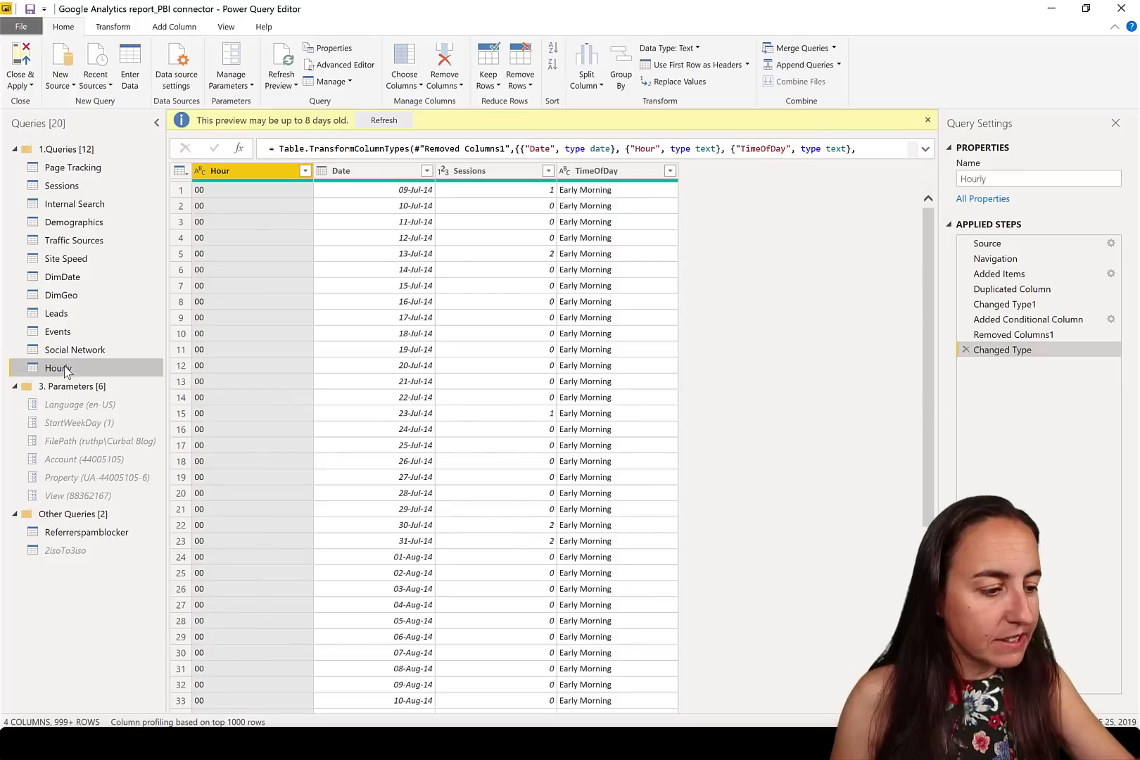
right_click(64, 367)
click(104, 467)
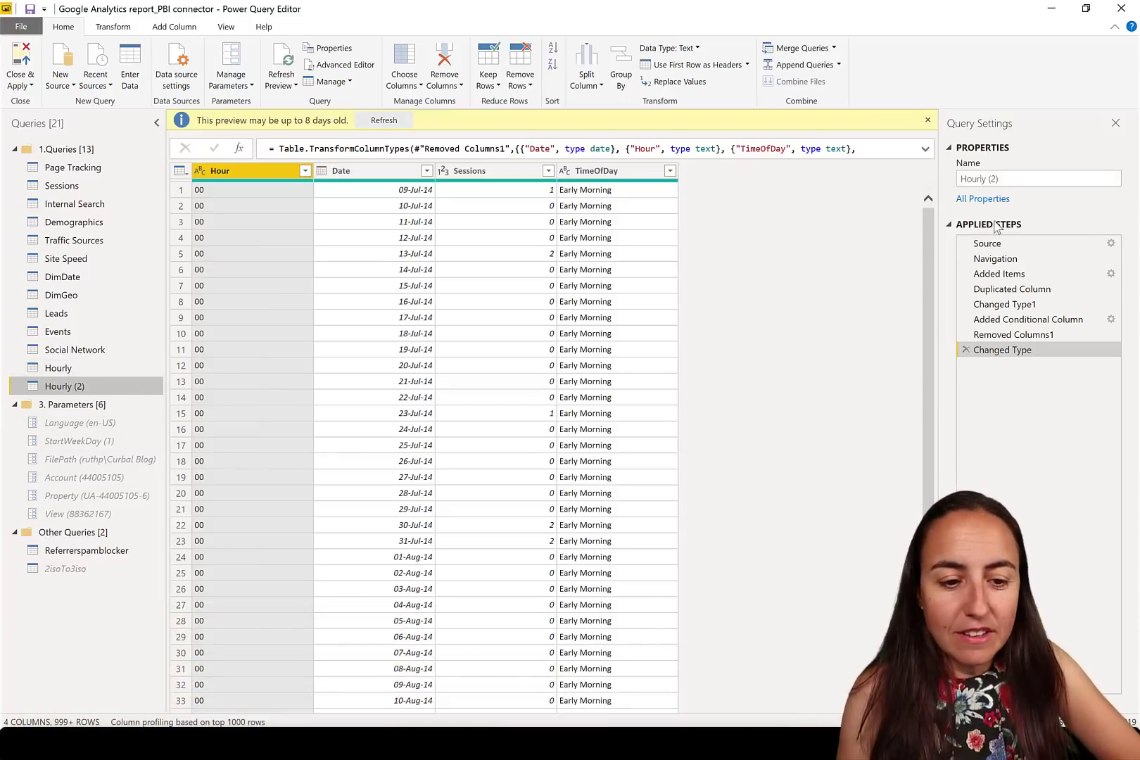
click(992, 244)
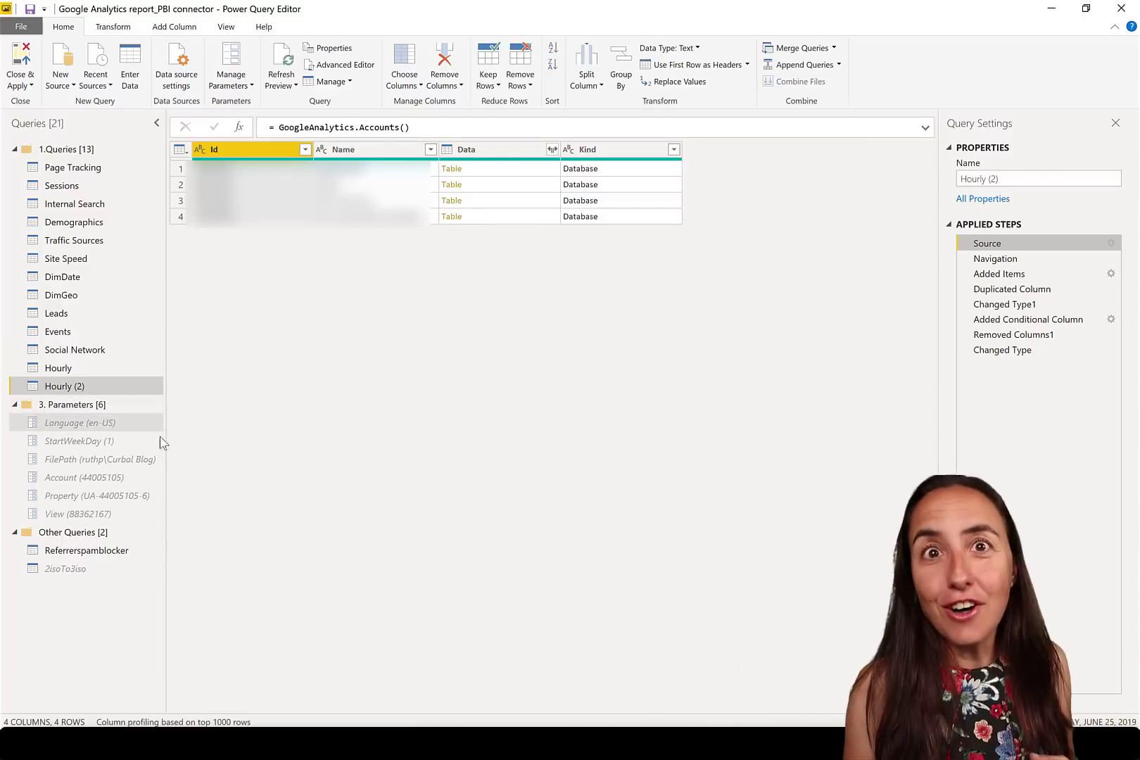
click(55, 368)
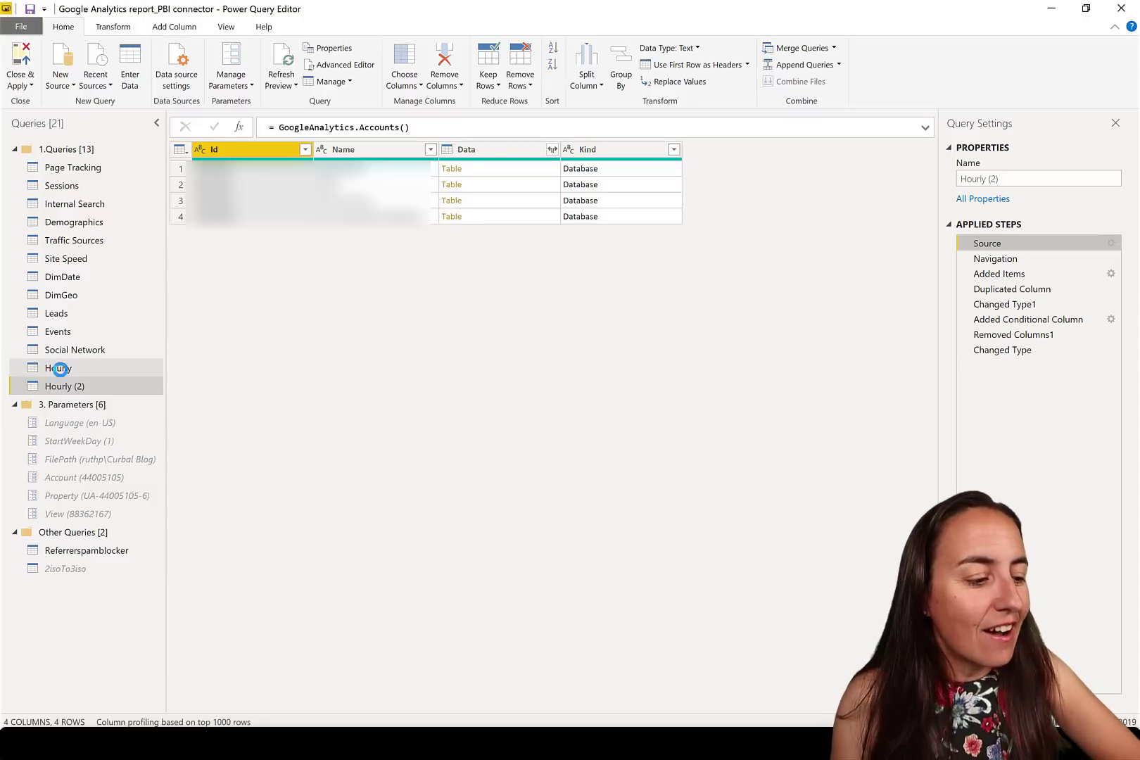
right_click(60, 373)
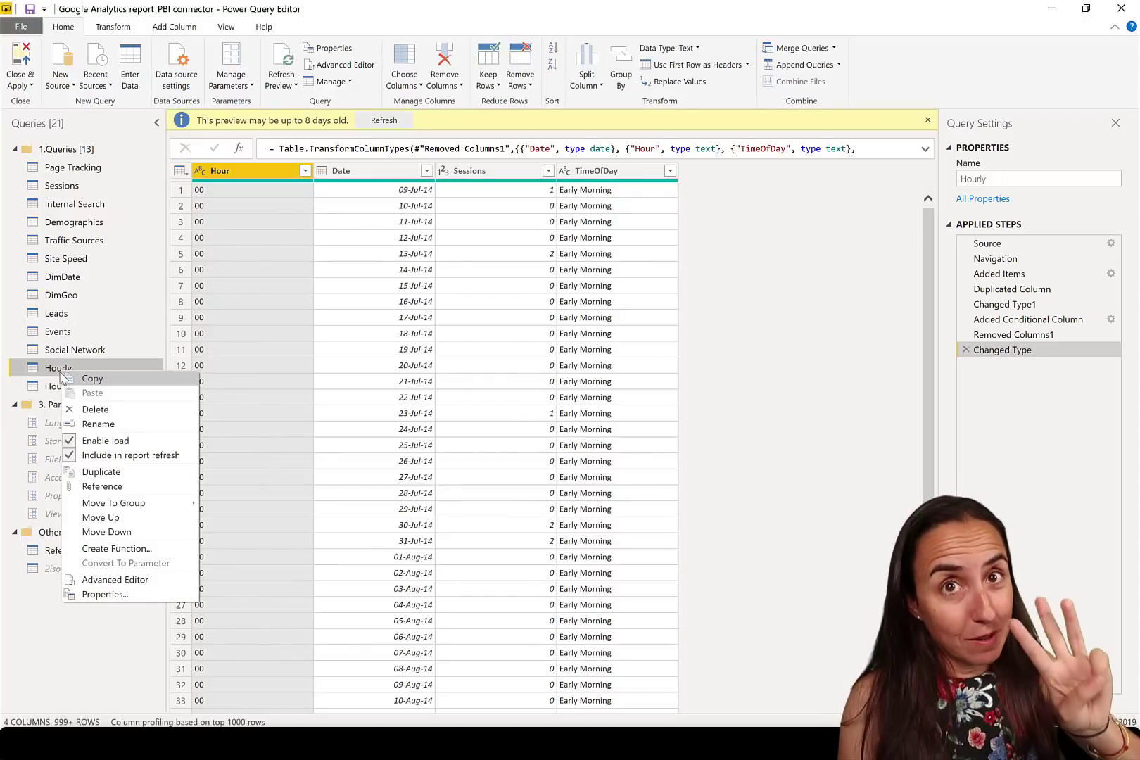
Step: Create Hourly (3) as a reference to Hourly and compare it with Hourly (2)
click(100, 485)
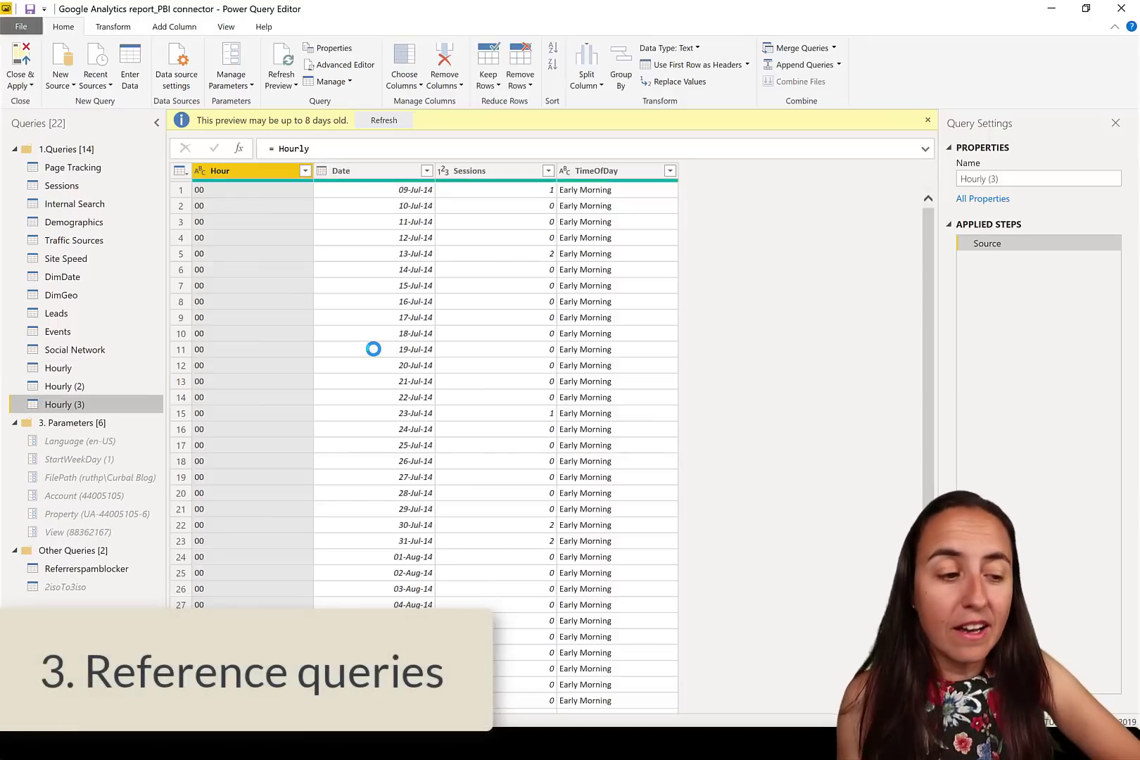
click(80, 389)
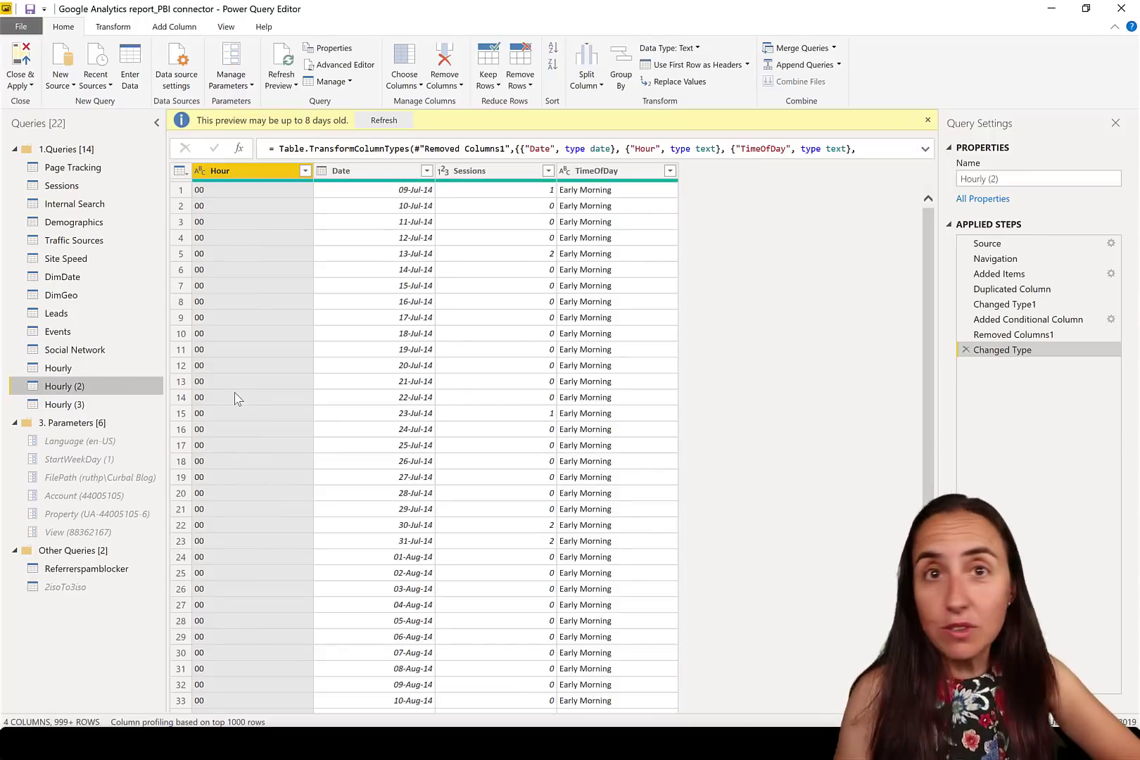
click(60, 405)
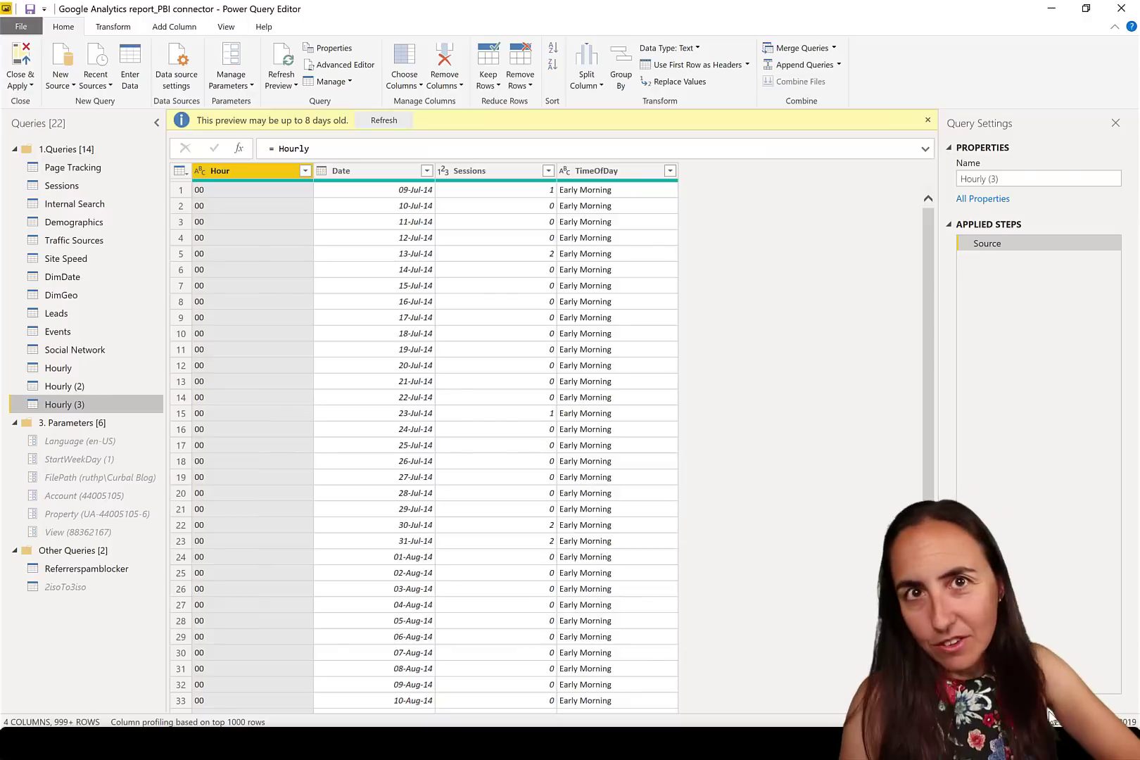
Step: Delete both Hourly (2) and Hourly (3), leaving only the original Hourly query
click(84, 388)
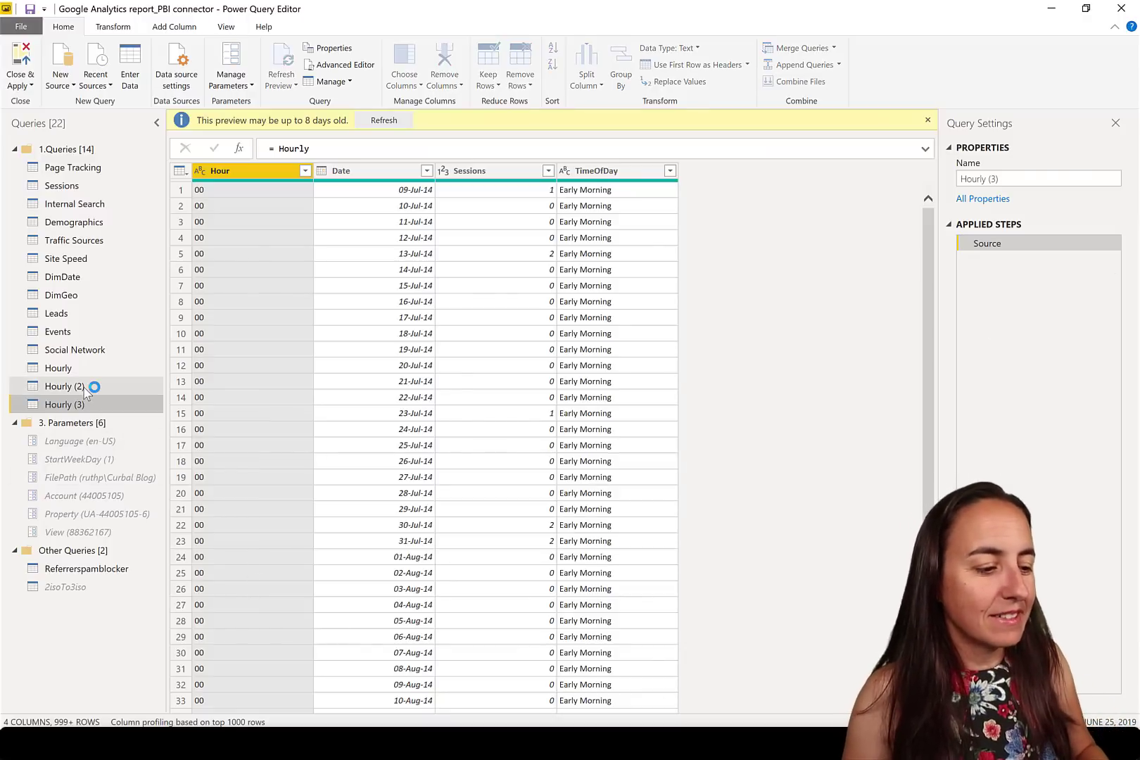
right_click(84, 393)
click(133, 429)
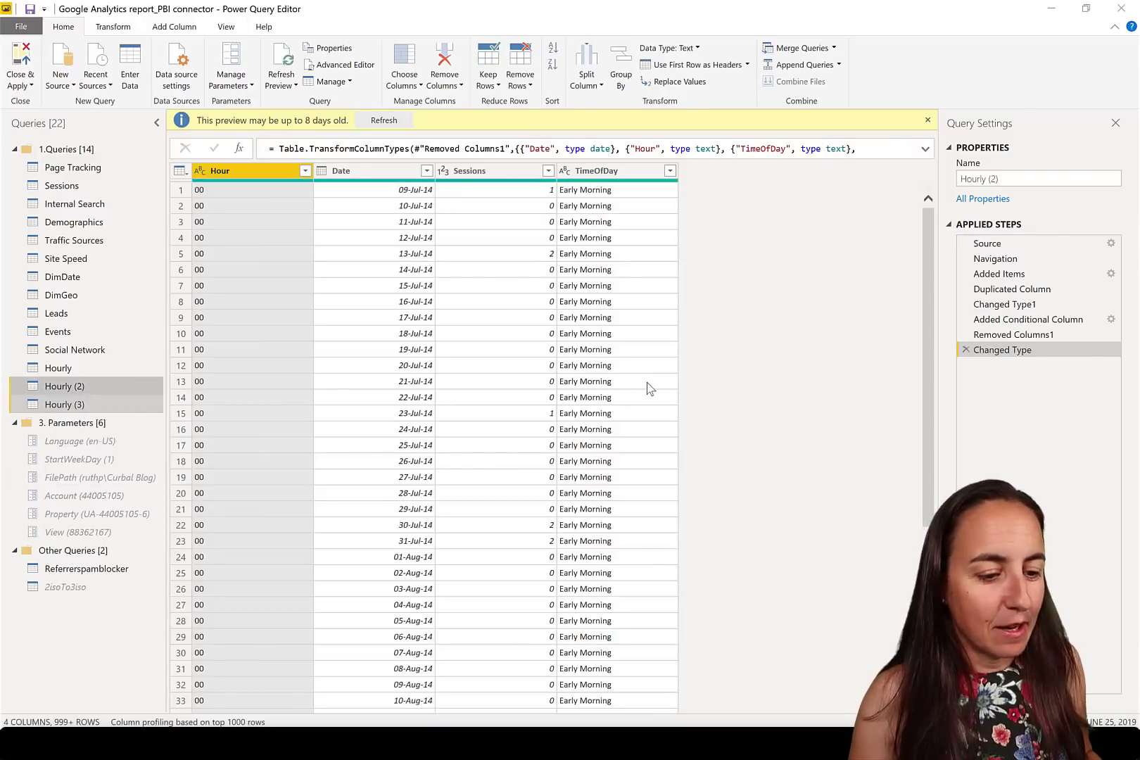
click(690, 394)
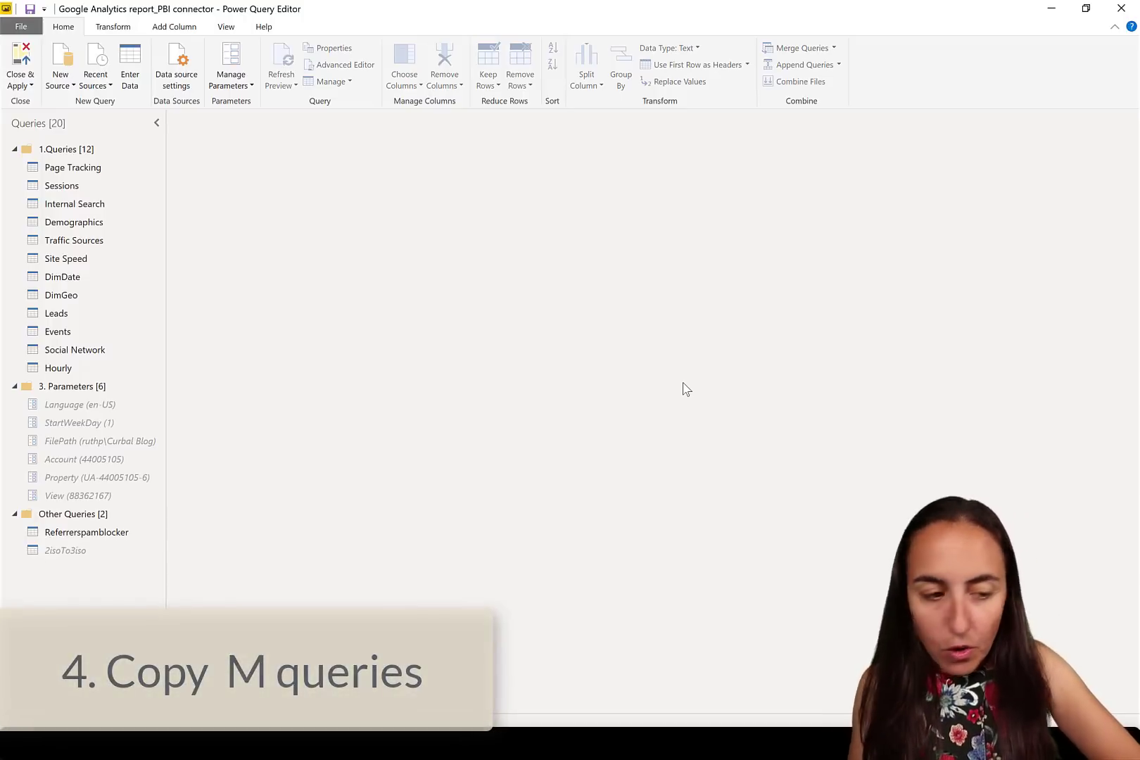
Step: Copy the Internal Search query from the Queries pane
click(71, 207)
right_click(71, 208)
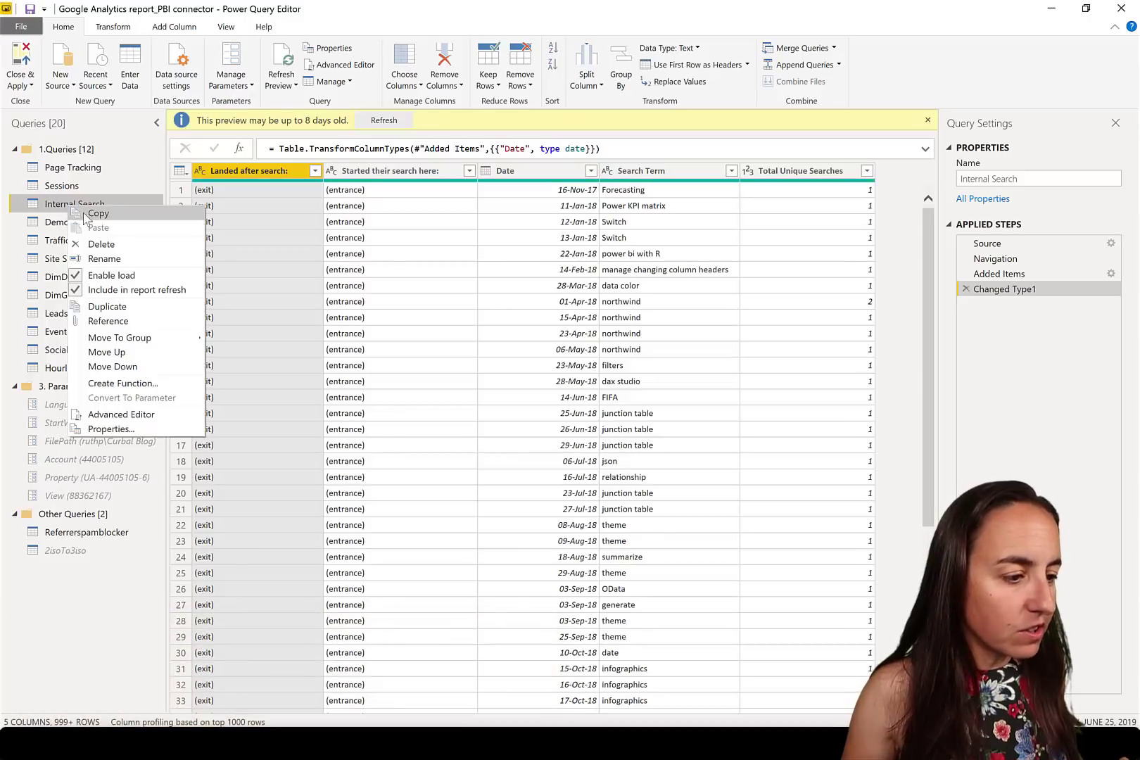
click(93, 214)
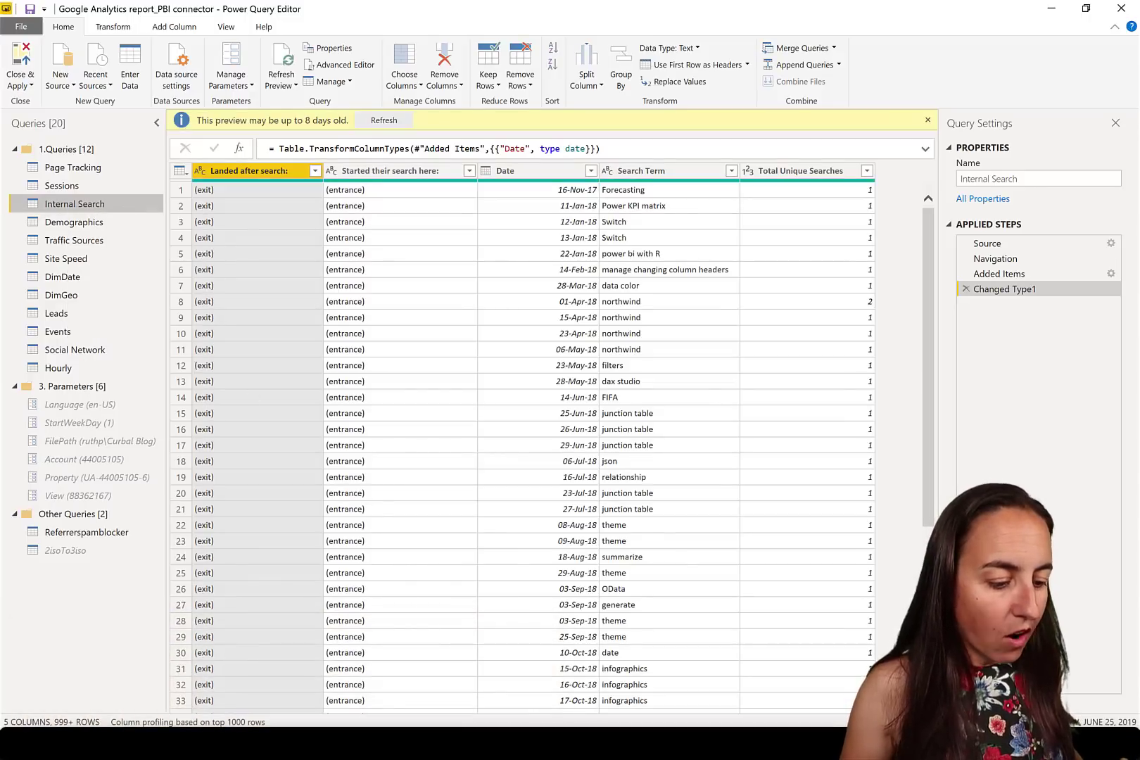
Step: Launch Notepad++ from Windows search
key(super)
text(not)
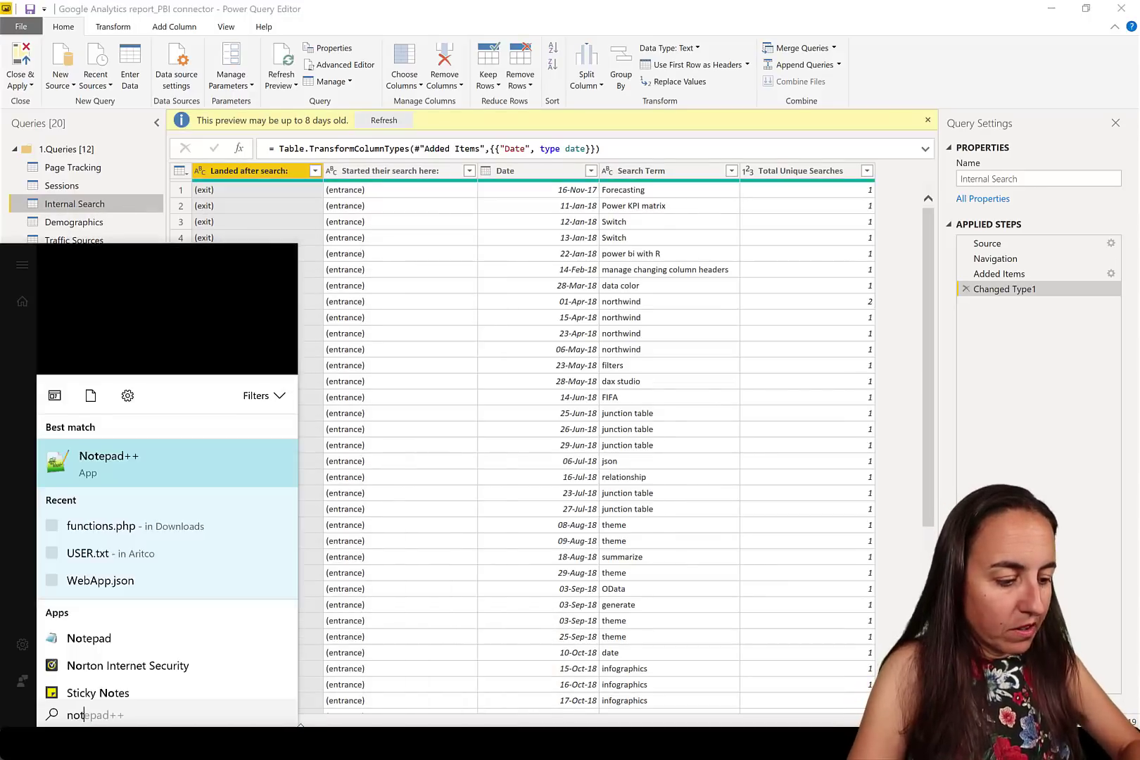
key(Return)
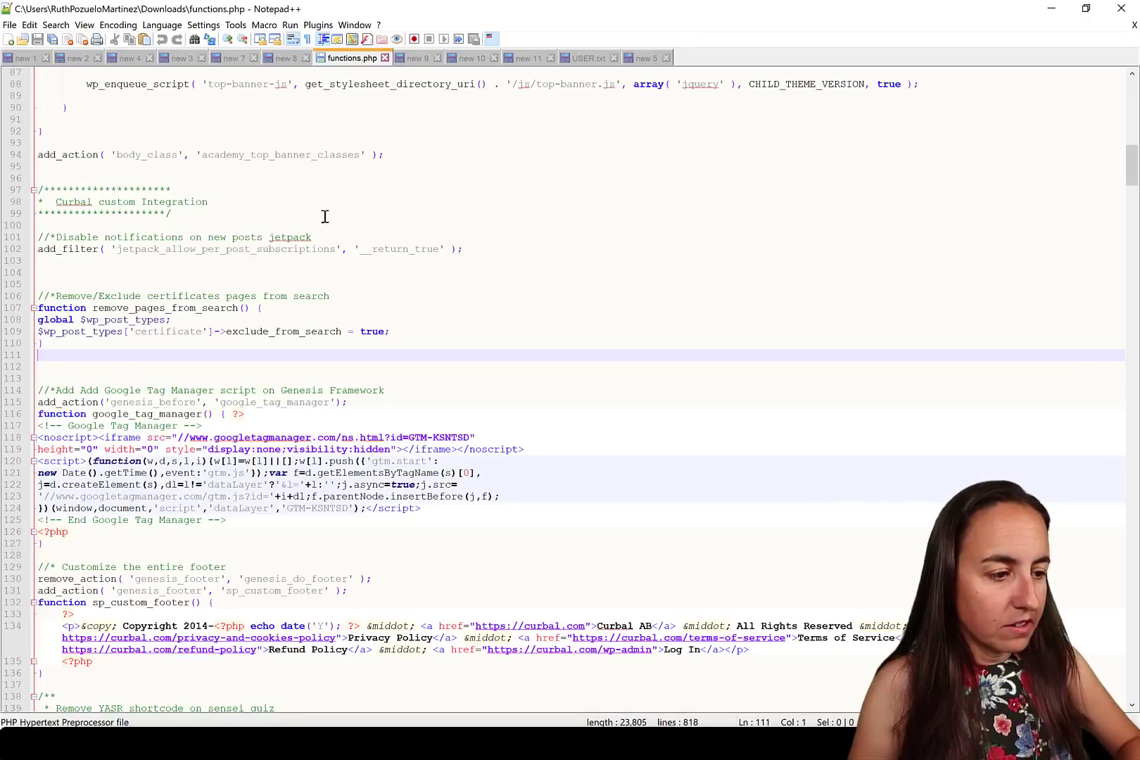
Step: Paste the Internal Search M code into a new Notepad++ tab, then open the untitled report's query editor
click(9, 39)
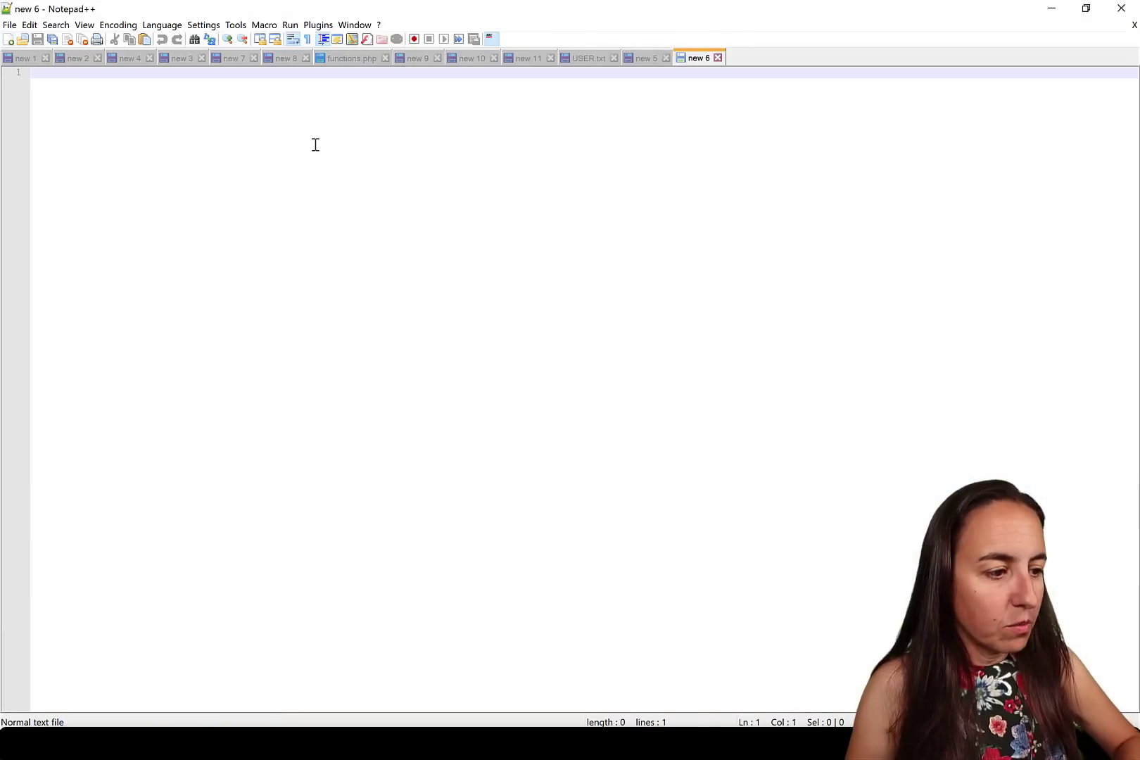
text(// Internal Search let     Source = GoogleAnalytics.Accounts(),     #"Account" = Source{[Id=Account]}[Data],     #"Property" = #"Account"{[Id=Property]}[Data],     #"View" = #"Property"{[Id=View]}[Data],     #"Added Items" = Cube.Transform(#"View",         {             {Cube.AddAndExpandDimensionColumn, "ga:searchAfterDestinationPage", {"ga:searchAfterDestinationPage"}, {"Landed after search:"}},              {Cube.AddAndExpandDimensionColumn, "ga:searchStartPage", {"ga:searchStartPage"}, {"Started their search here:"}},             {Cube.AddAndExpandDimensionColumn, "ga:date", {"ga:date"}, {"Date"}},             {Cube.AddAndExpandDimensionColumn, "ga:searchKeyword", {"ga:searchKeyword"}, {"Search Term"}},             {Cube.AddMeasureColumn, "Total Unique Searches", "ga:searchUniques"}         }),     #"Changed Type1" = Table.TransformColumnTypes(#"Added Items",{{"Date", type date}}) in     #"Changed Type1"  // Account "44005105" meta [IsParameterQuery=true, Type="Text", IsParameterQueryRequired=true]  // Property "UA-44005105-6" meta [IsParameterQuery=true, Type="Text", IsParameterQueryRequired=true]  // View "88362167" meta [IsParameterQuery=true, Type="Text", IsParameterQueryRequired=true])
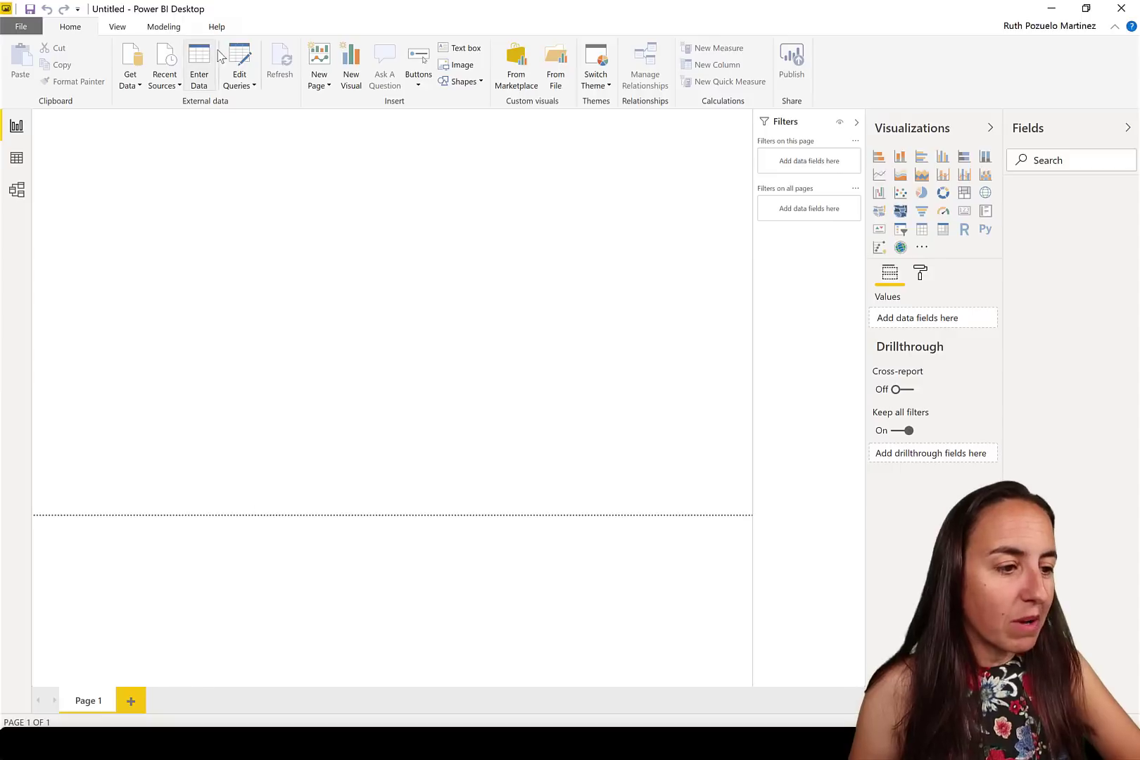
click(236, 55)
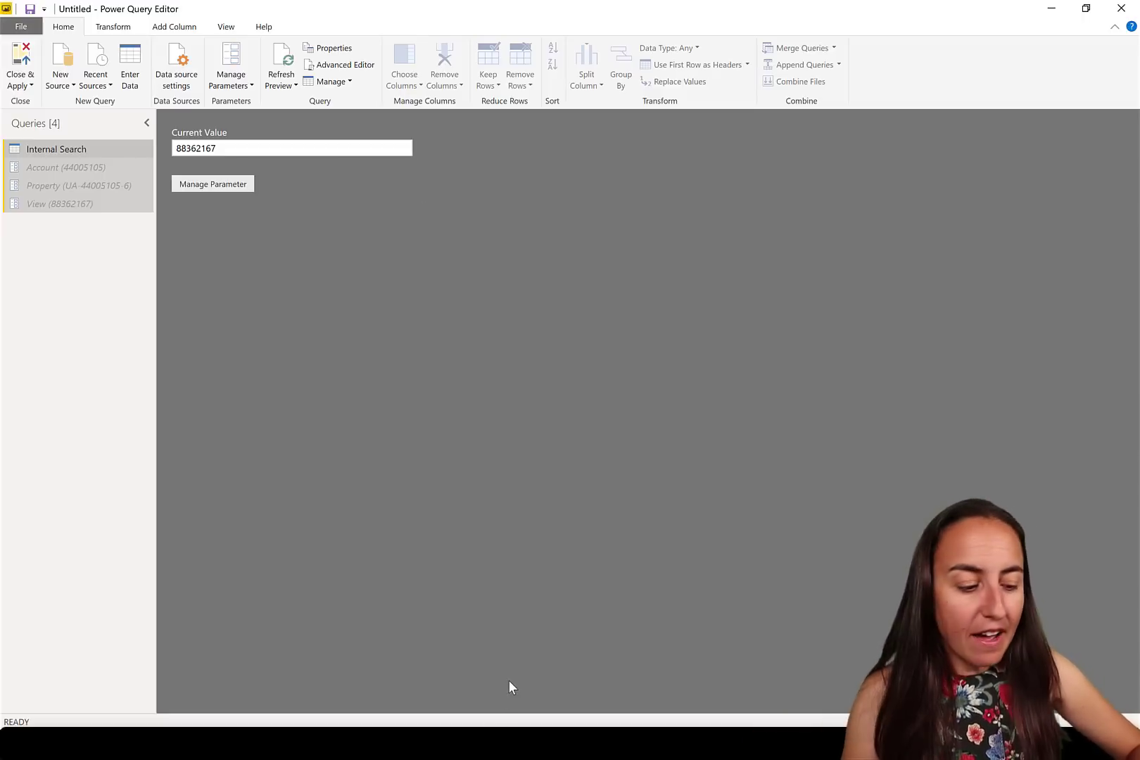
Step: Switch back to the Google Analytics report's Power Query Editor window
mouse_move(227, 746)
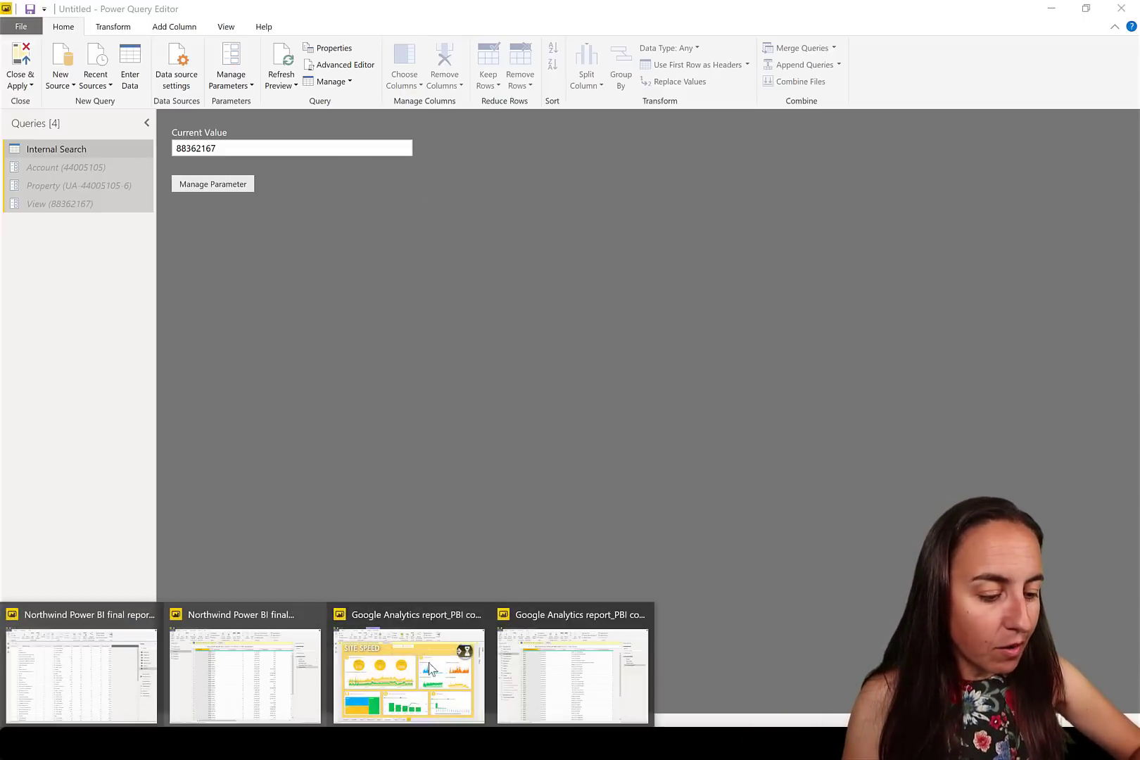
click(585, 700)
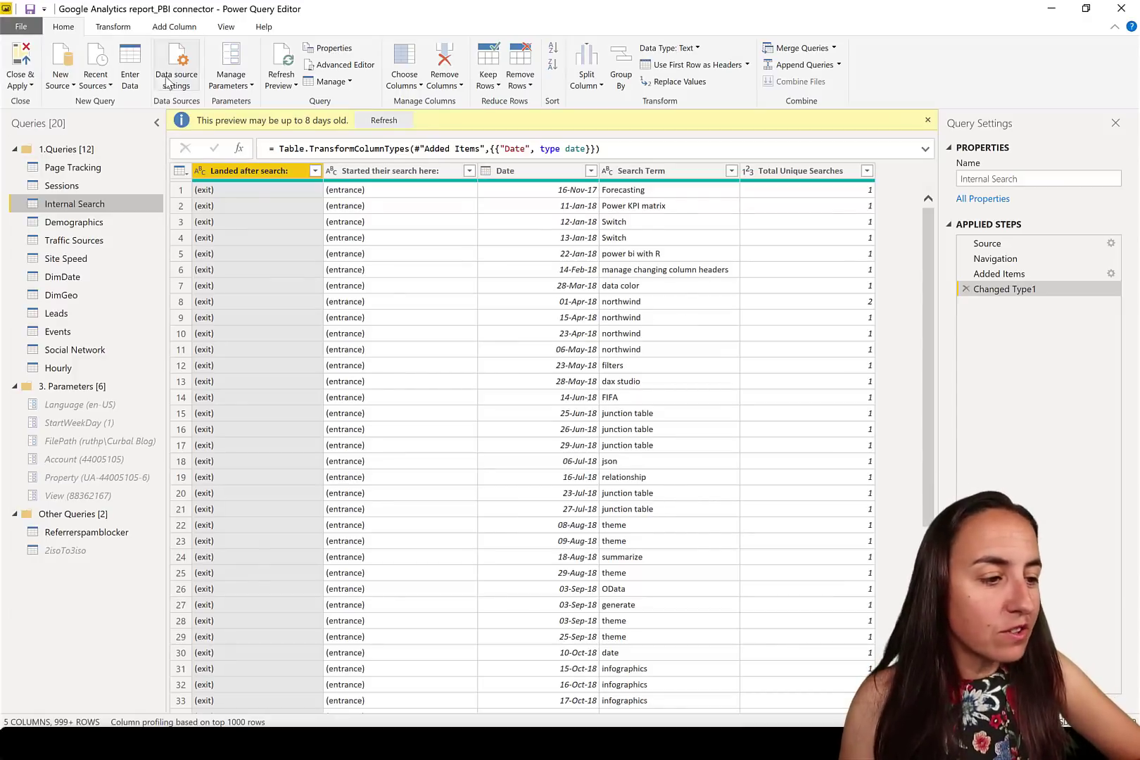
click(128, 56)
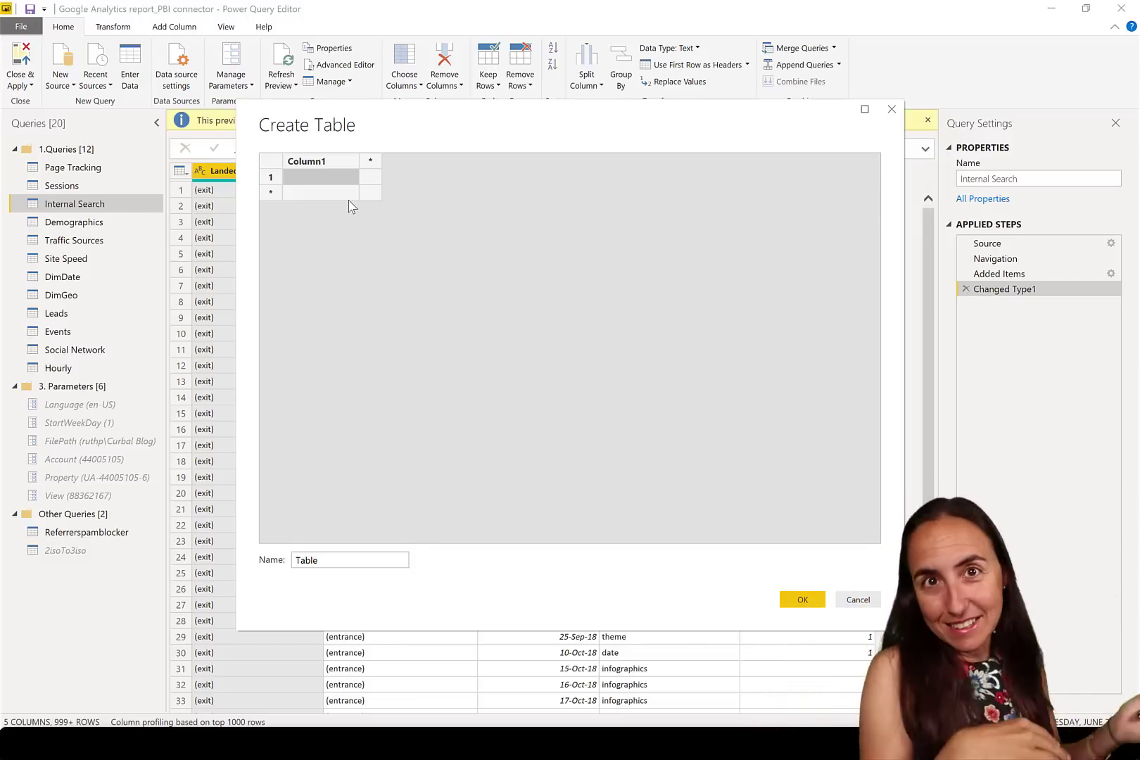
click(858, 600)
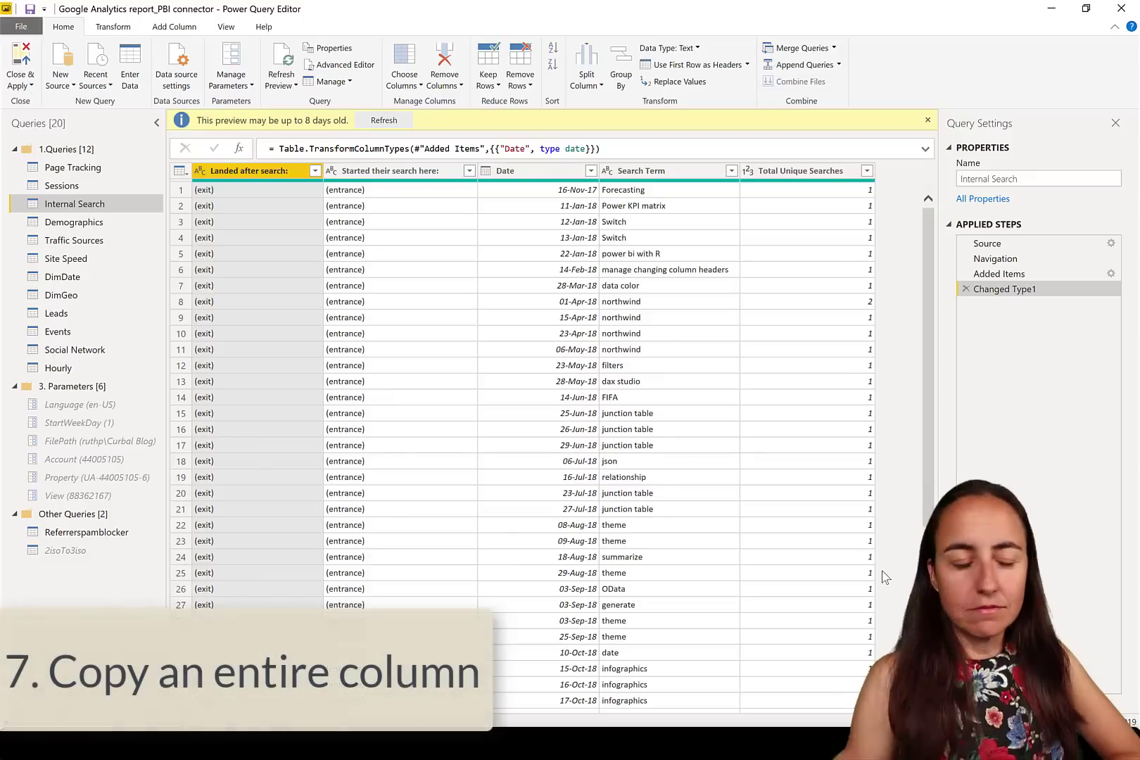
Step: Count the Hourly table's rows (43704), then delete the Counted Rows step
click(72, 367)
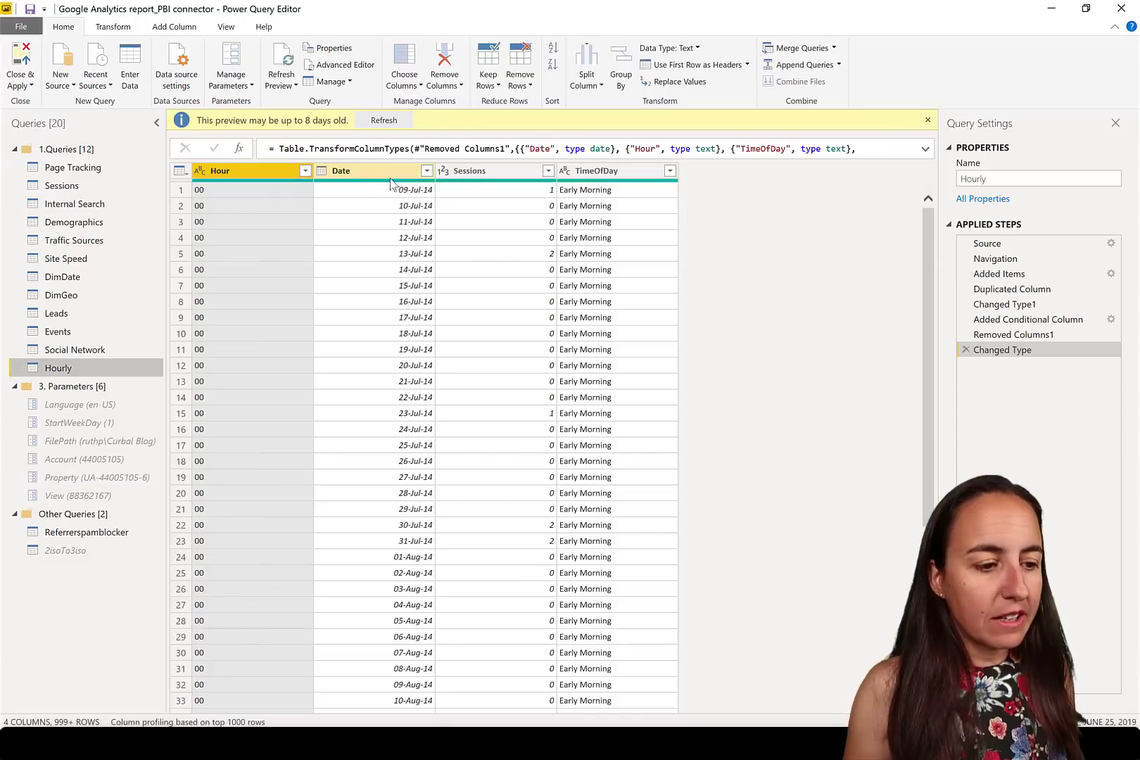
click(380, 171)
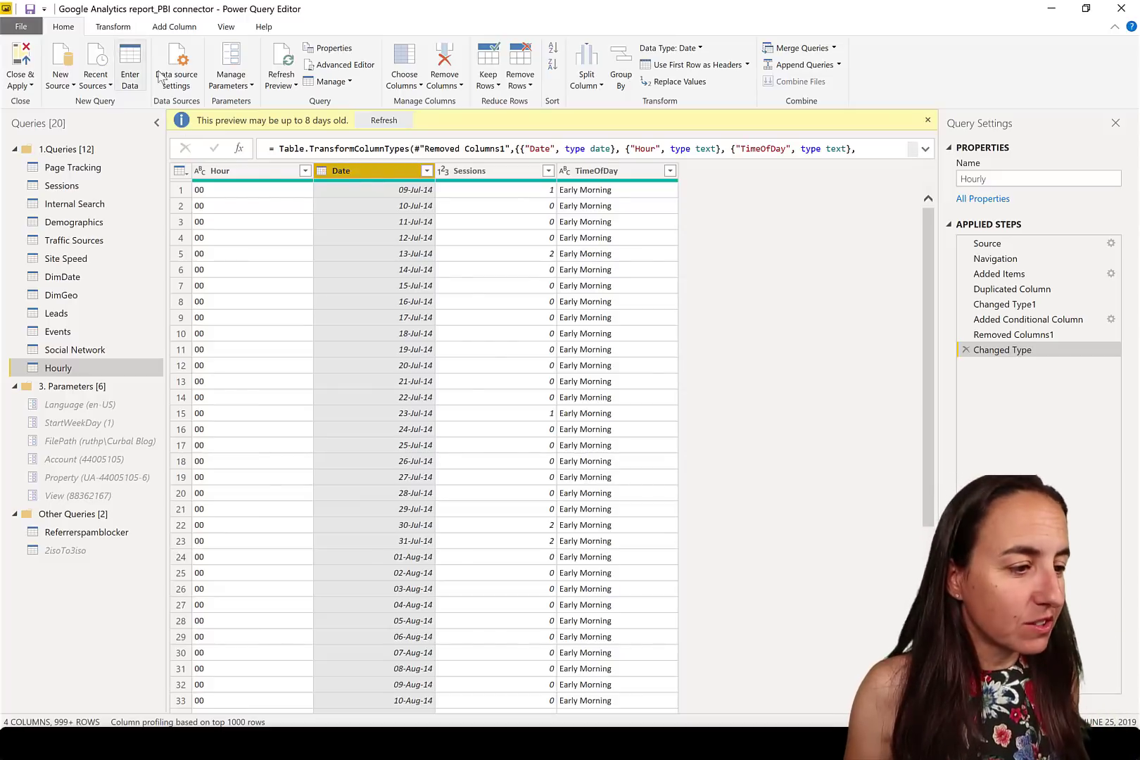
click(114, 27)
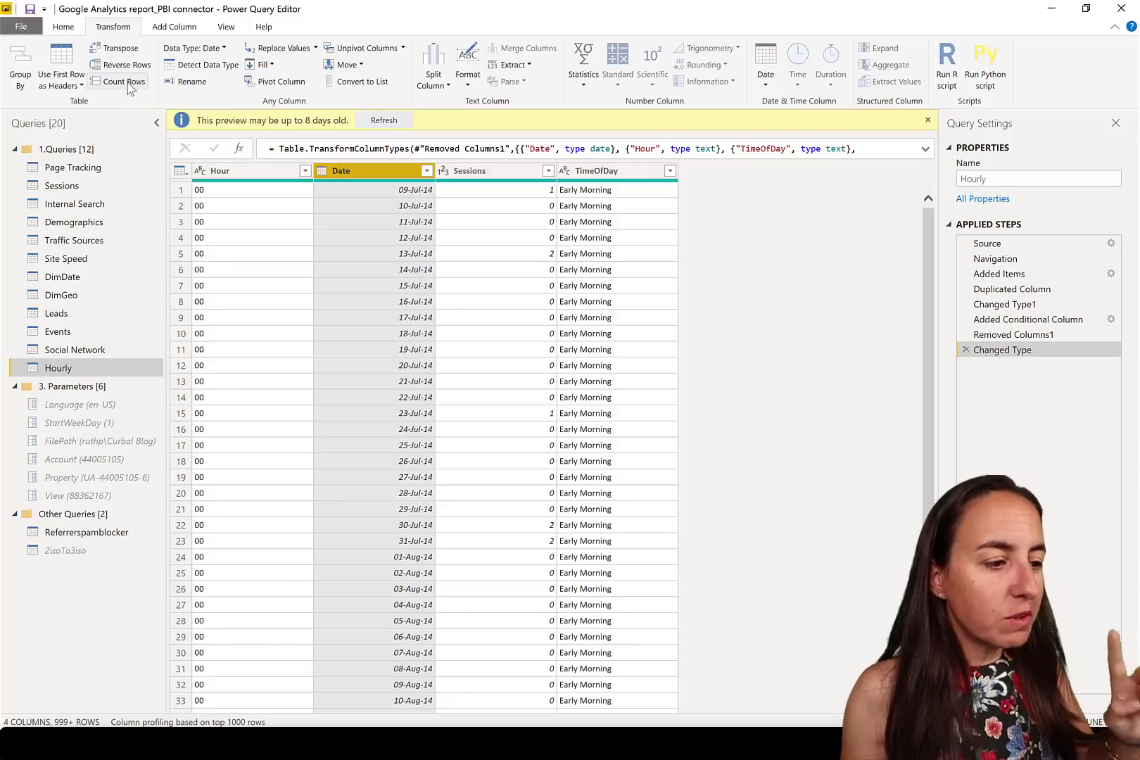
click(123, 82)
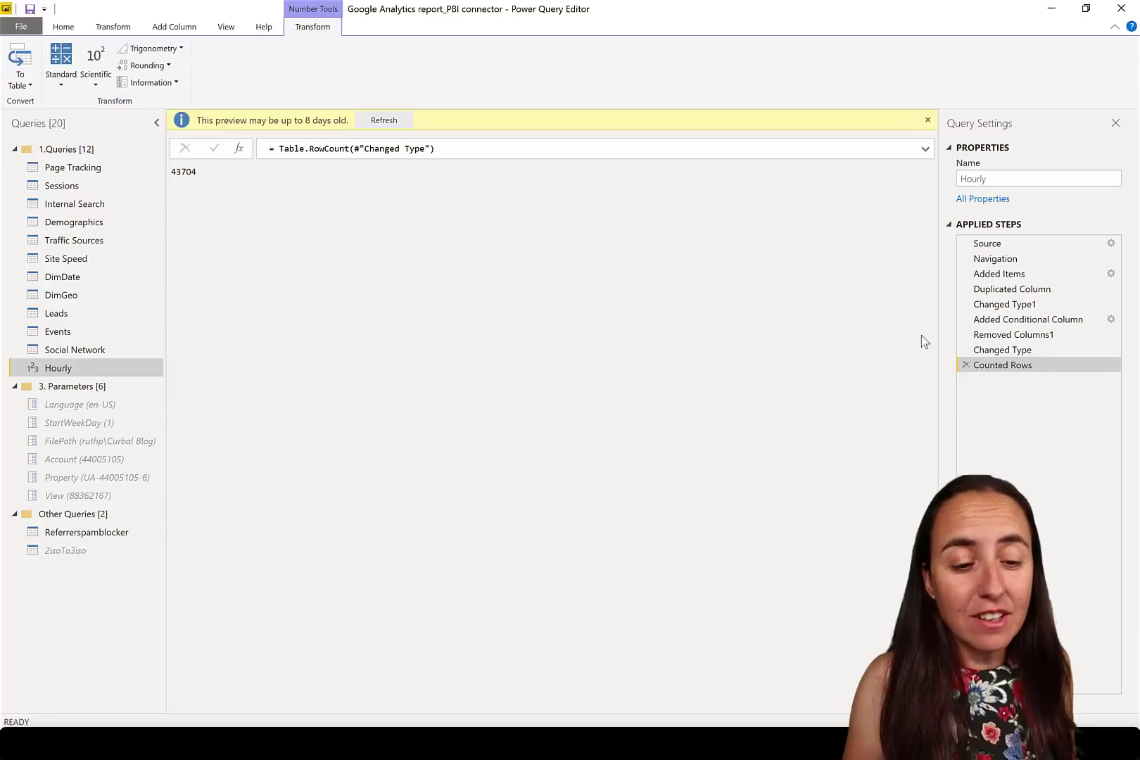
click(966, 364)
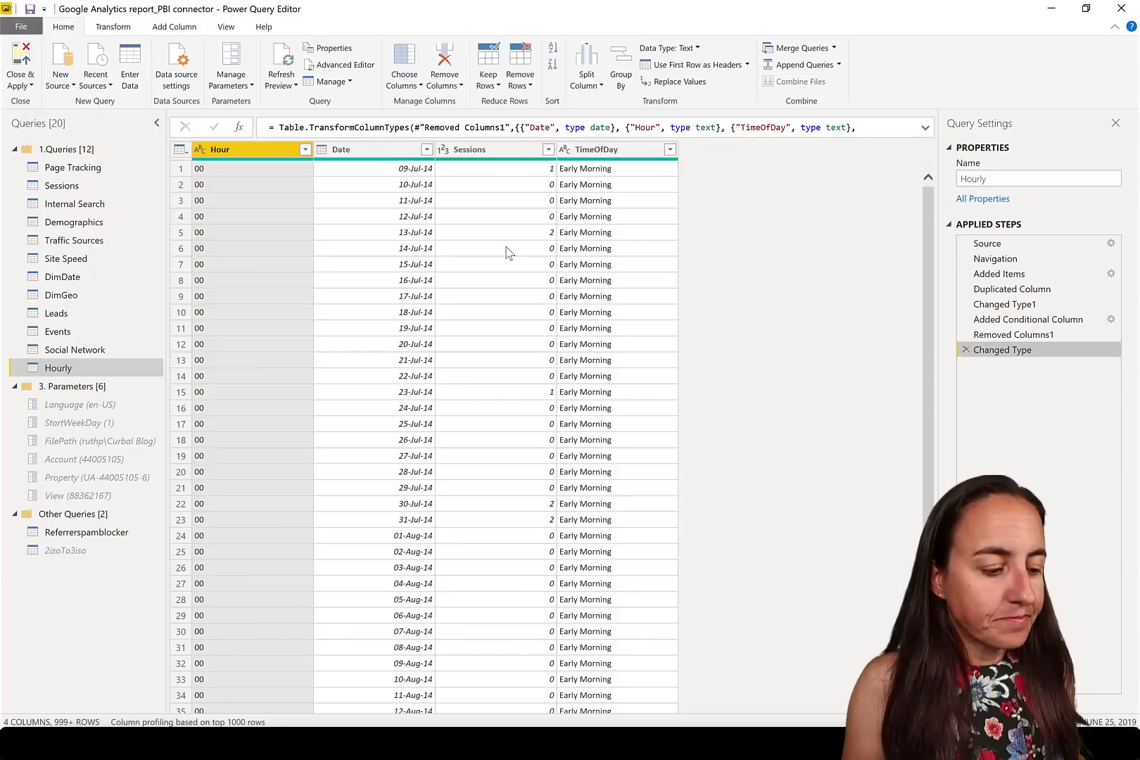
Step: Copy the Hourly query's Date column and switch to Excel
click(390, 150)
right_click(390, 150)
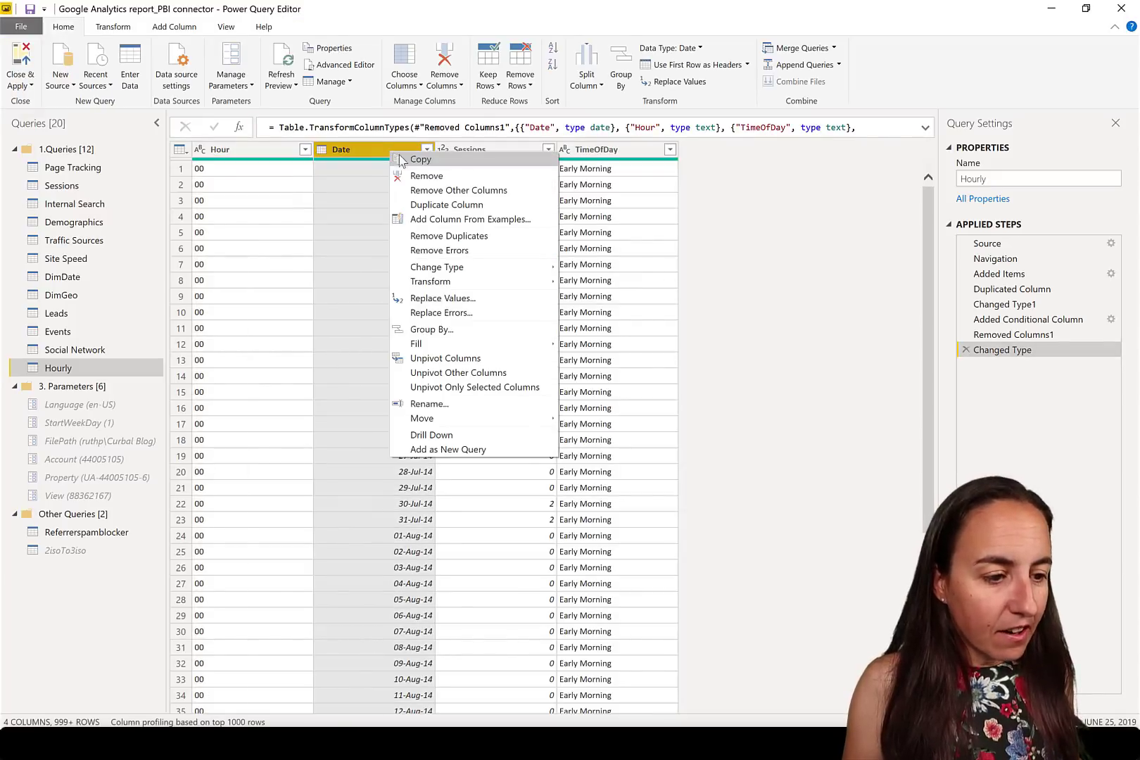
click(423, 167)
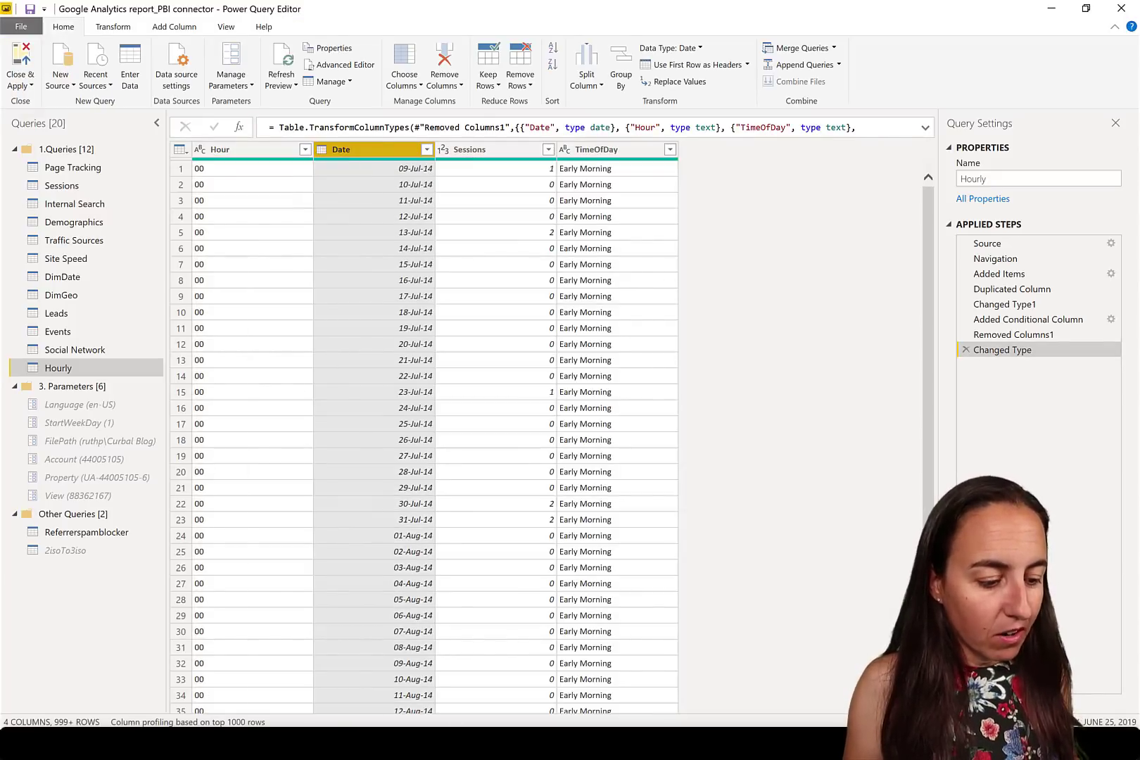
key(alt+Tab)
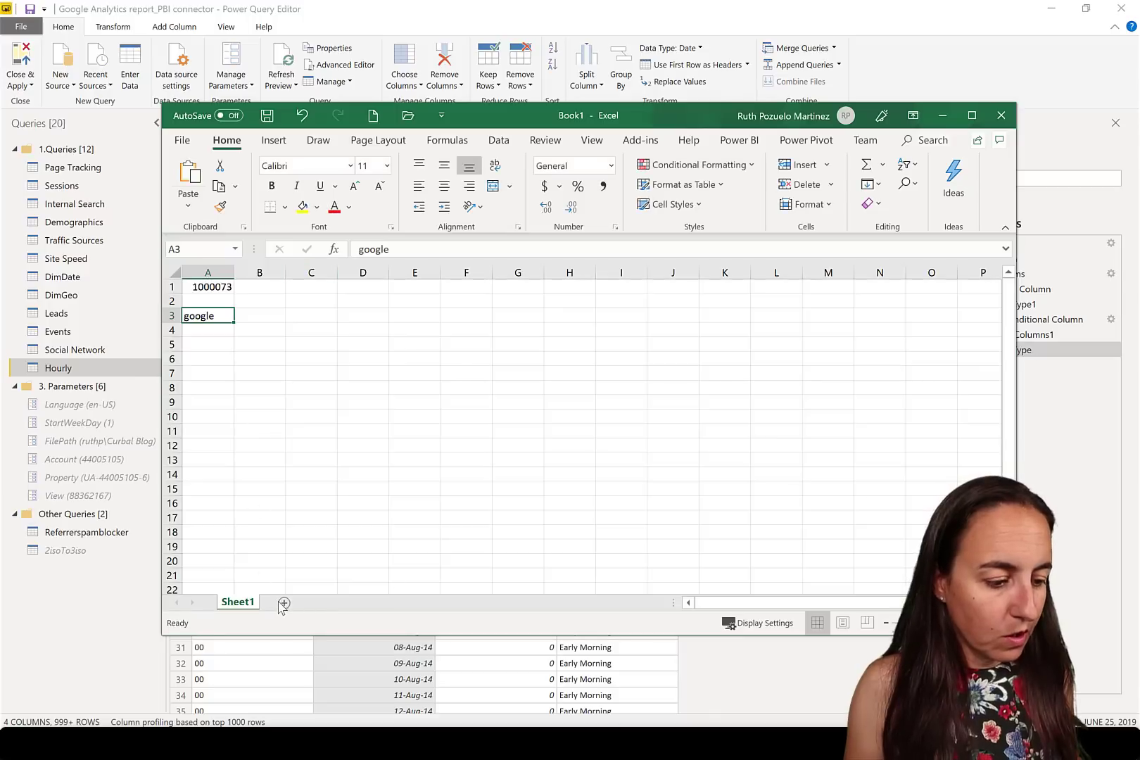
Step: Paste the Date column into a new Sheet2 in Excel
click(283, 603)
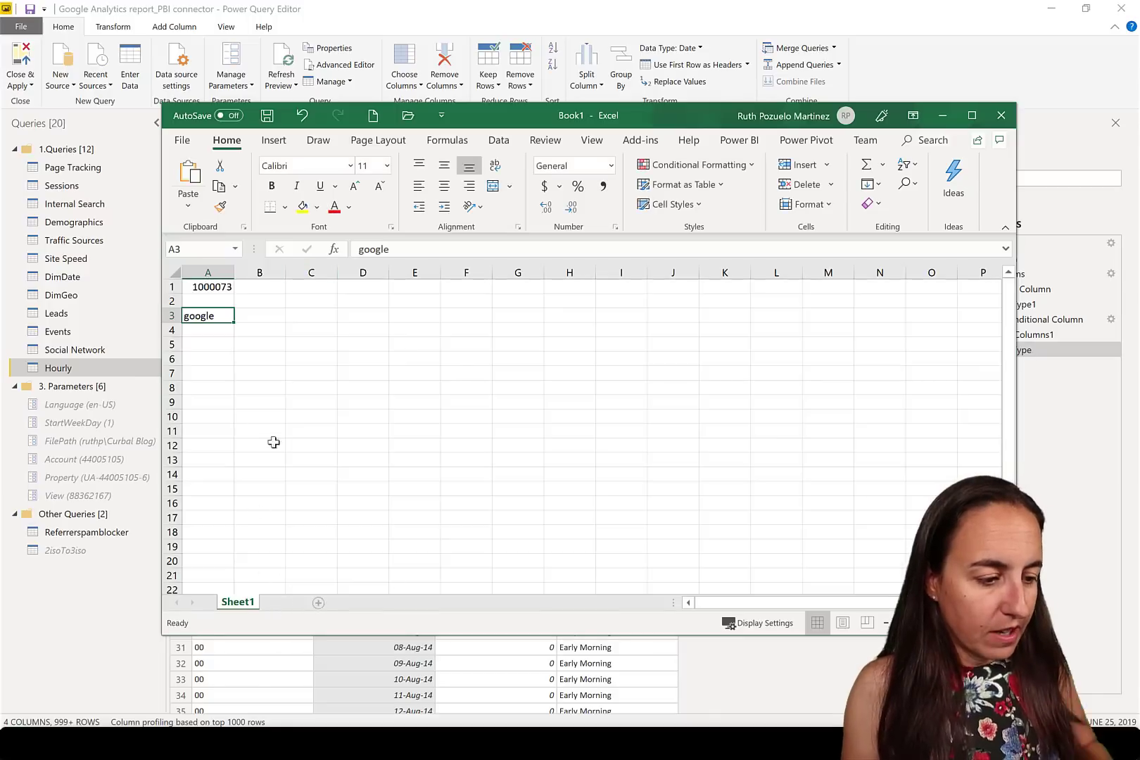
key(ctrl+v)
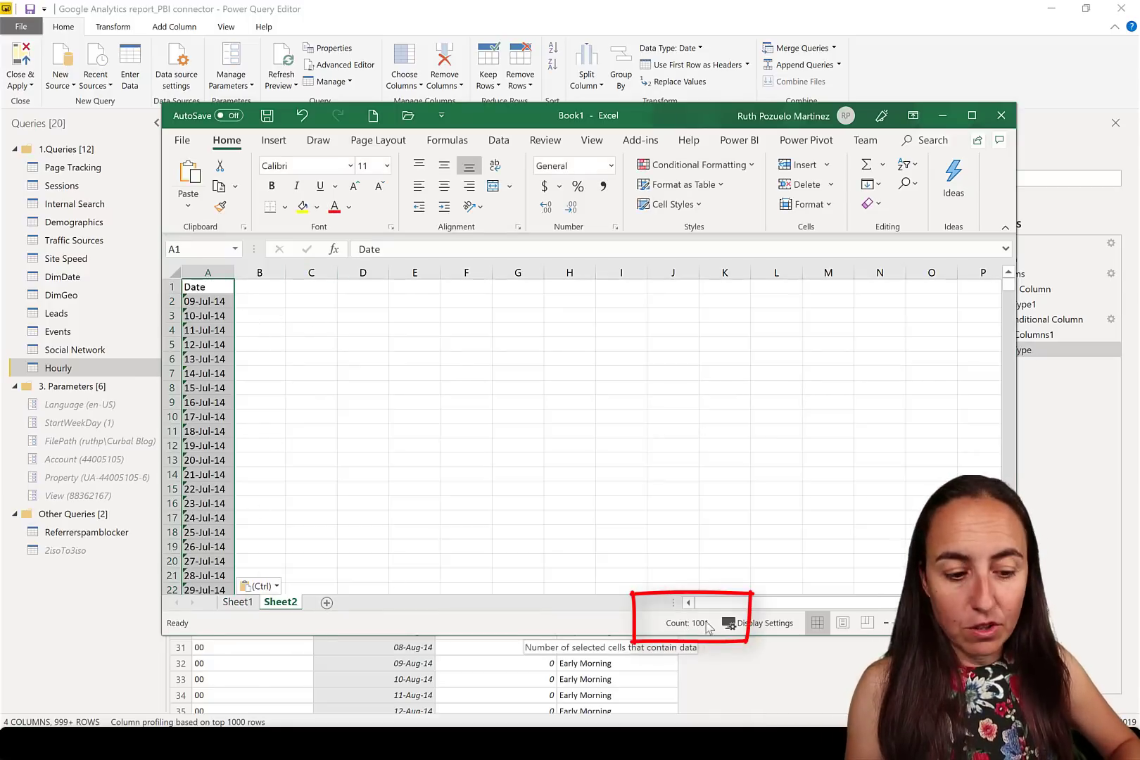
click(763, 674)
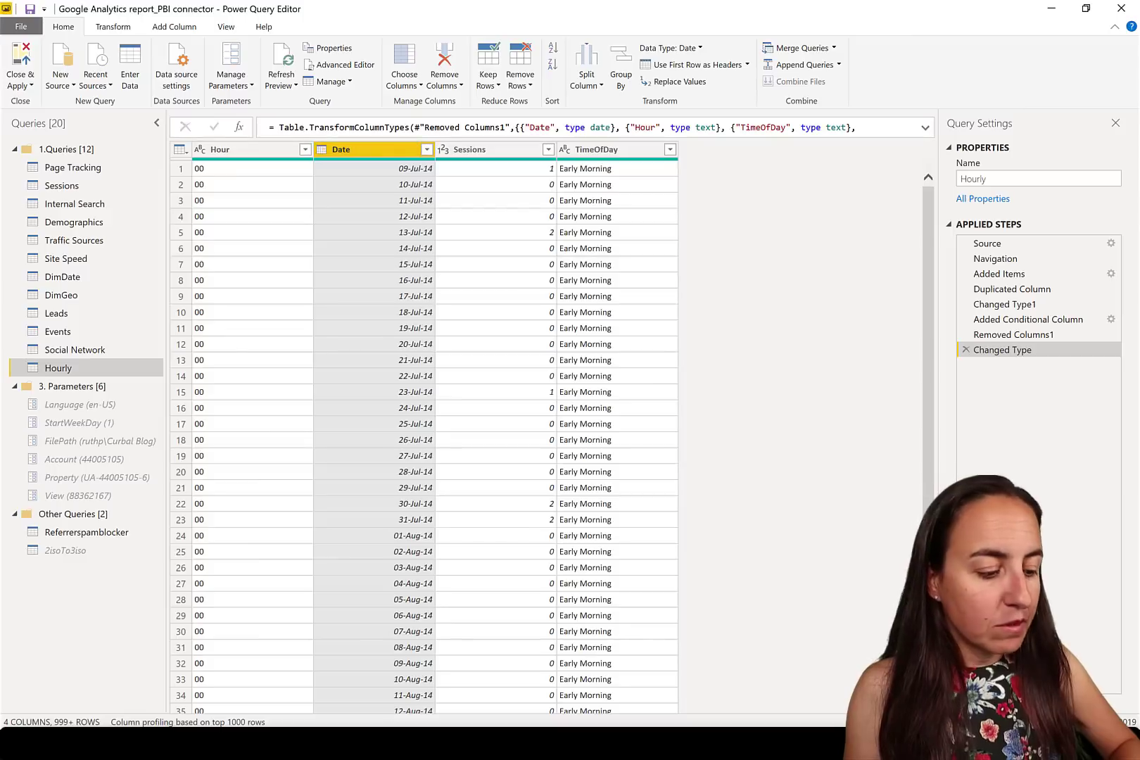
Step: Set column profiling to the entire data set, then copy Date into a new Sheet3
click(211, 722)
click(213, 720)
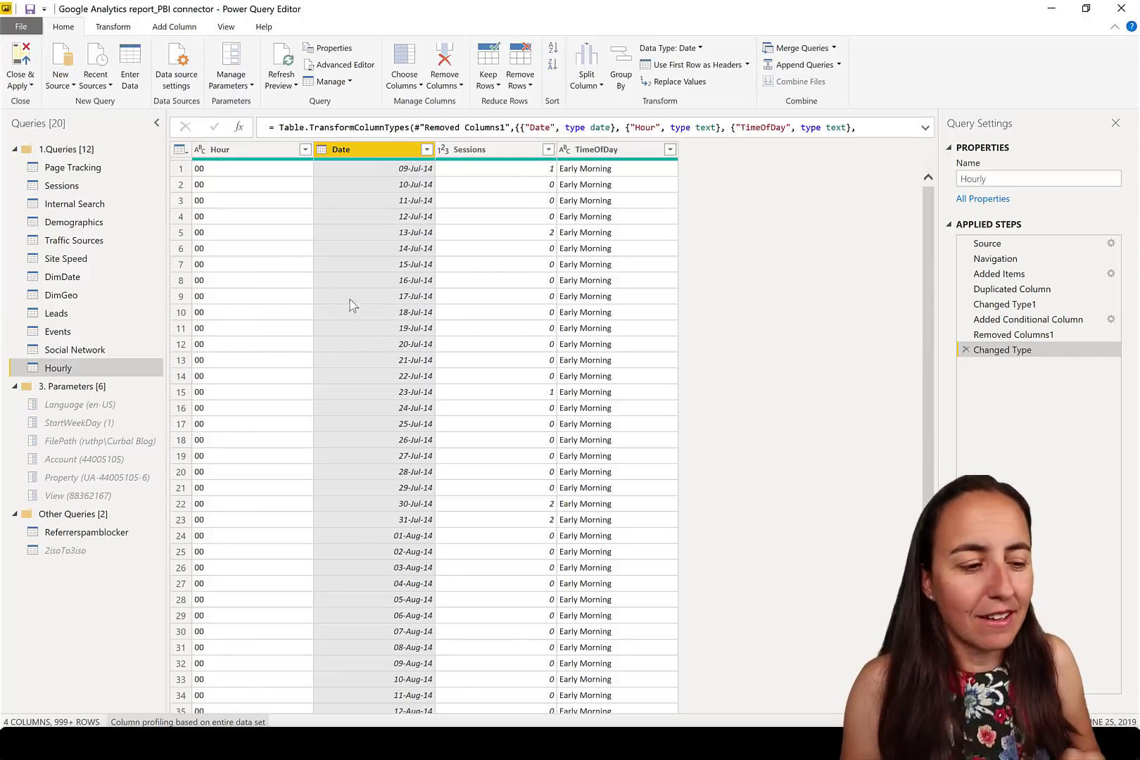
right_click(390, 151)
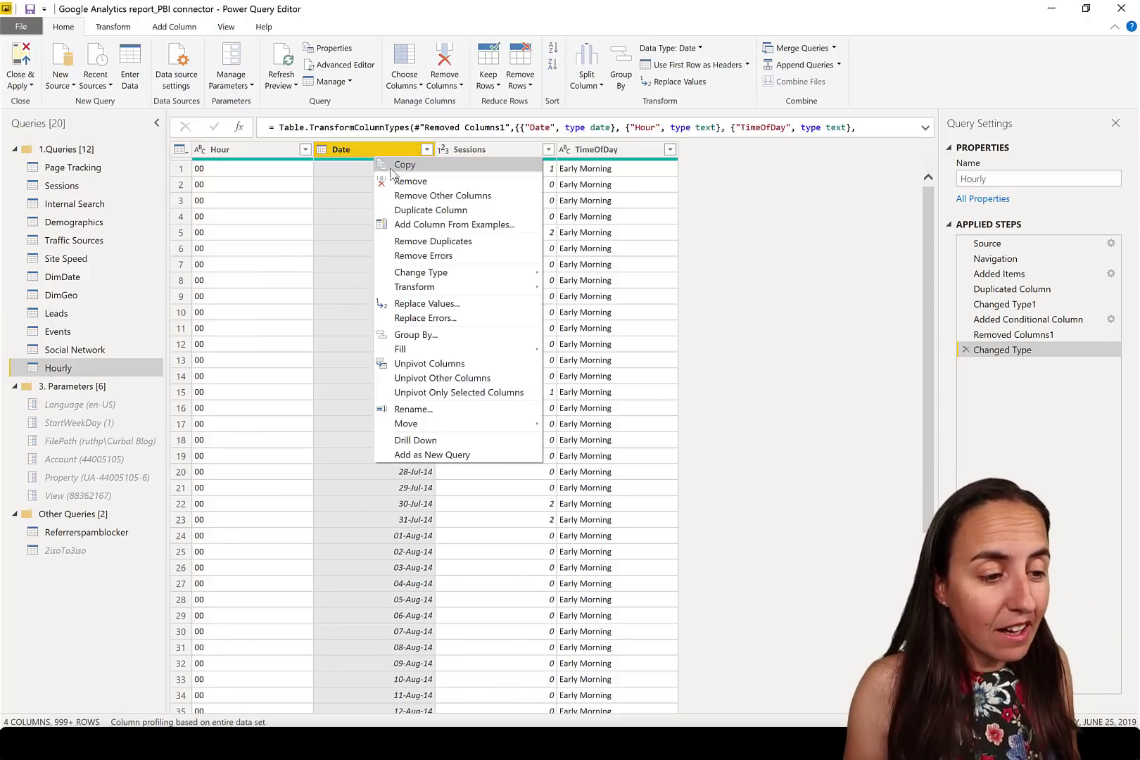
click(394, 166)
key(alt+Tab)
key(ctrl+v)
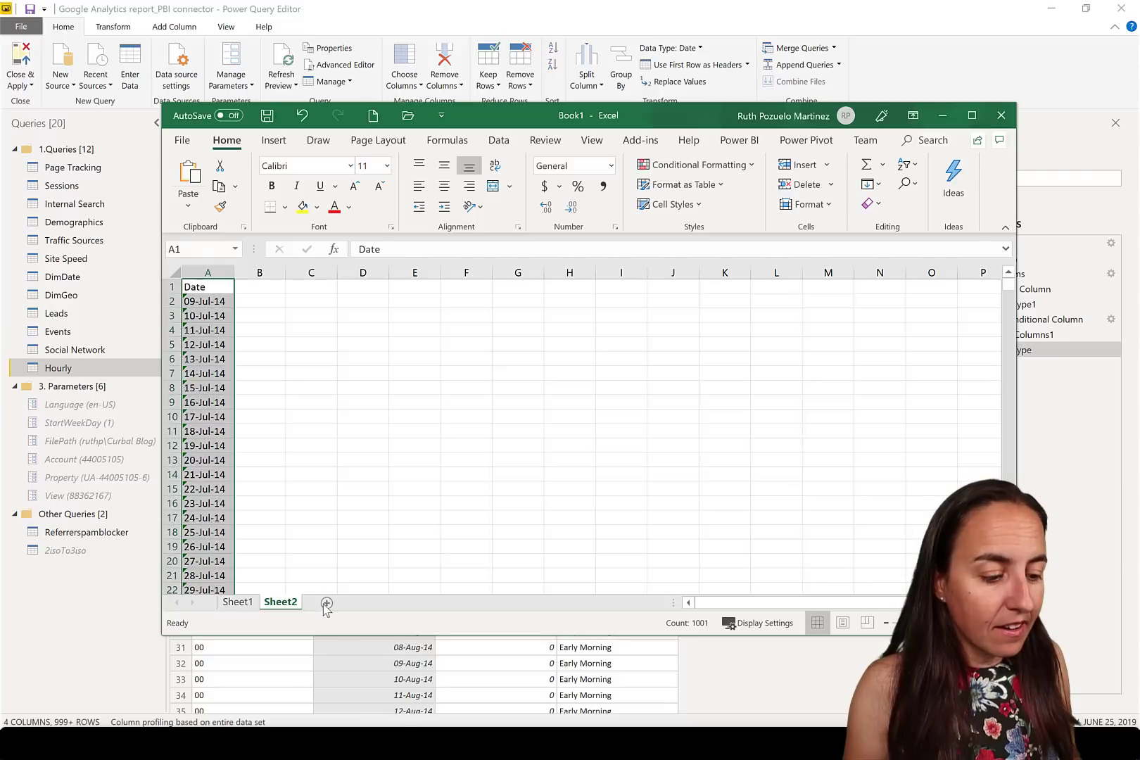
click(326, 604)
key(ctrl+v)
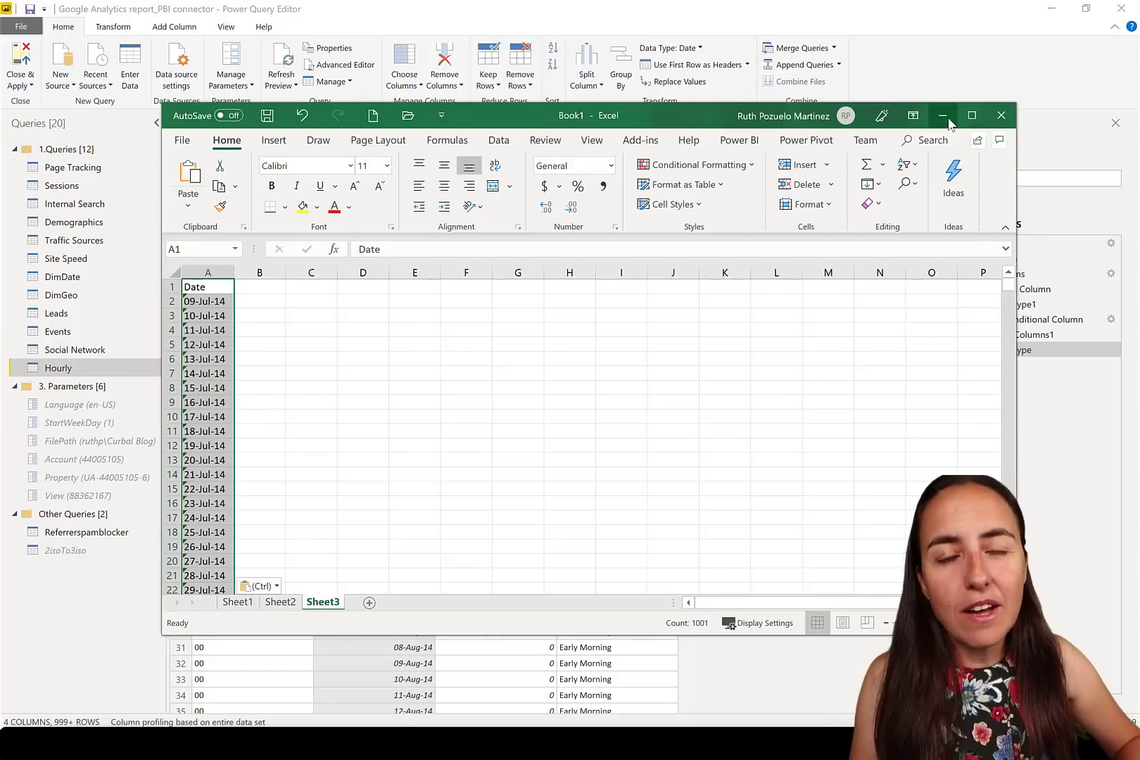
click(1083, 428)
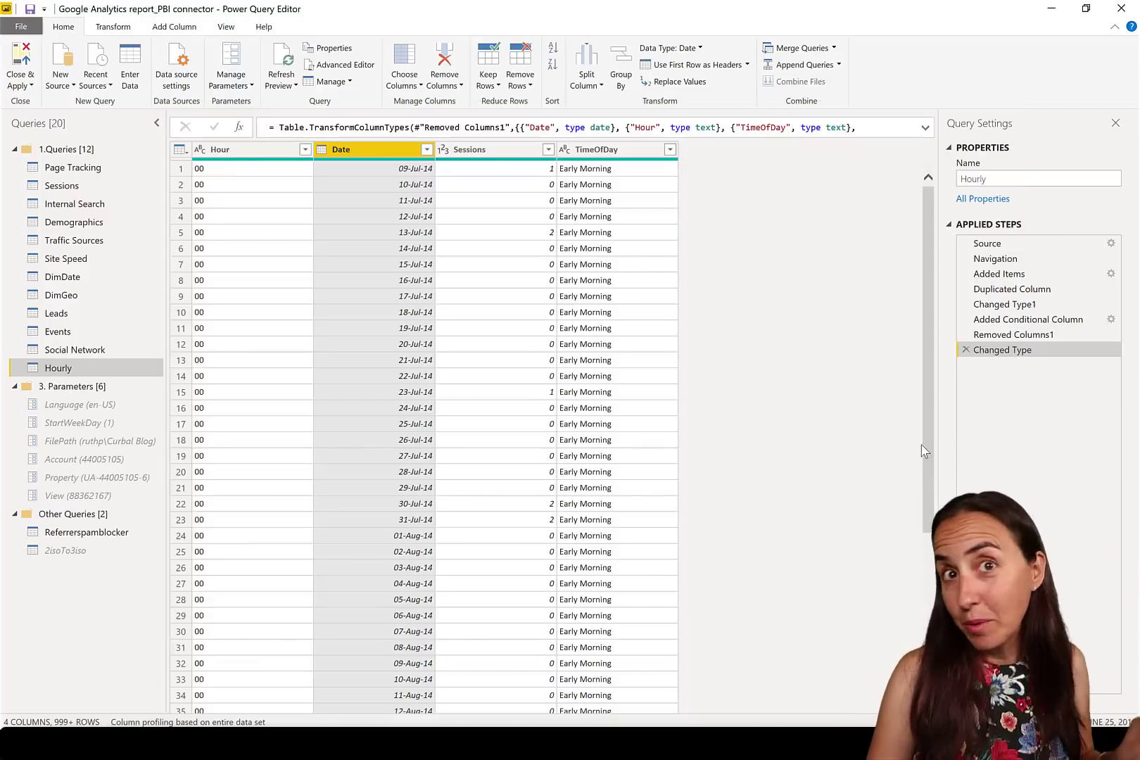
Step: Copy all four Hourly columns: Hour, Date, Sessions and TimeOfDay
click(246, 149)
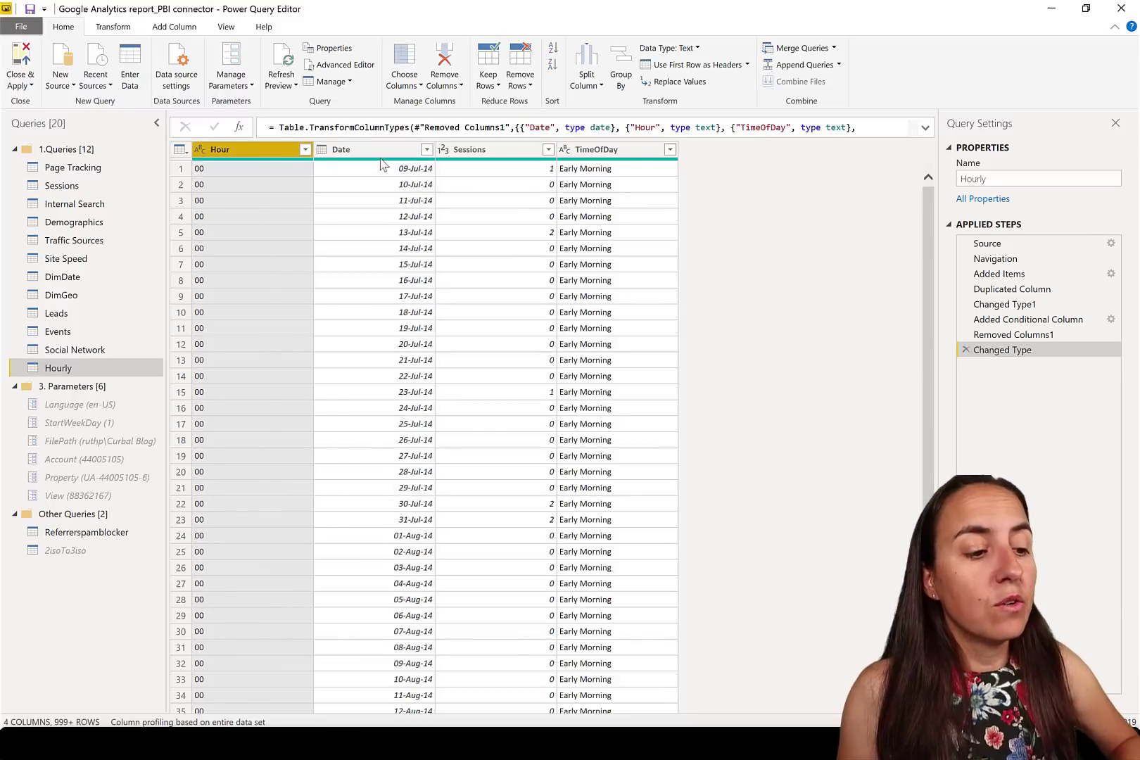
shift+click(376, 150)
shift+click(493, 150)
shift+click(609, 152)
right_click(625, 153)
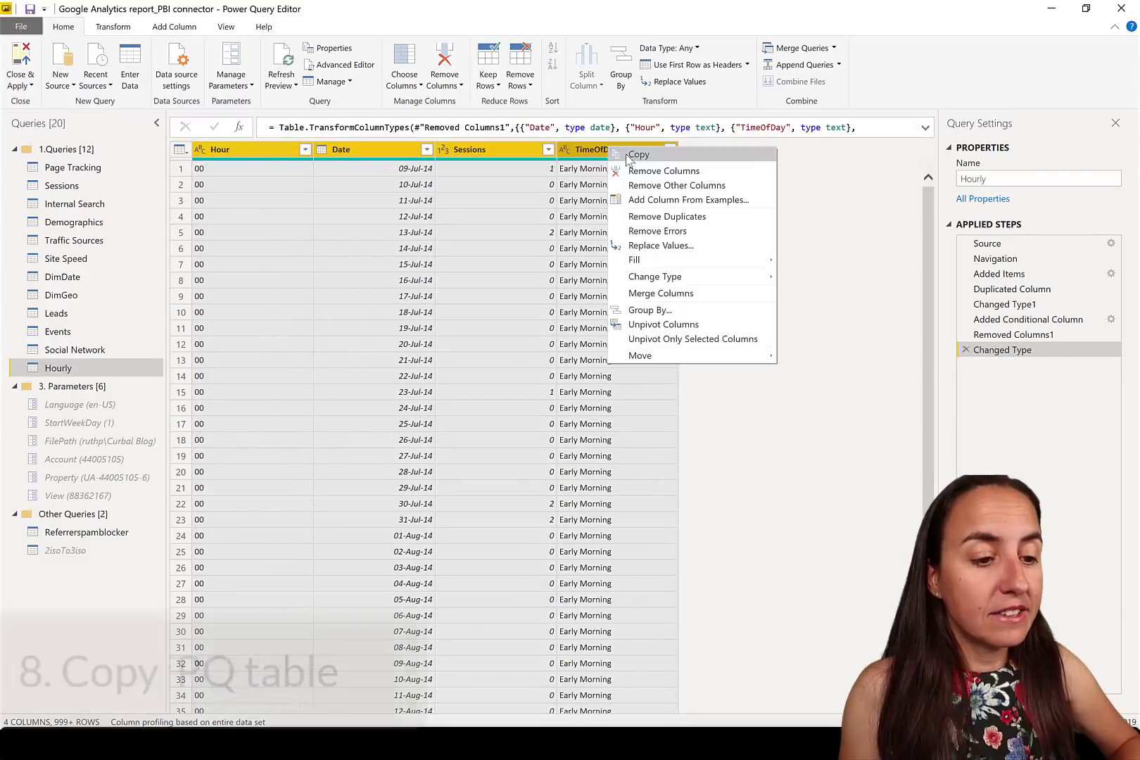
click(636, 155)
Step: Paste the whole Hourly table into a new Excel Sheet4, then minimize Excel
key(alt+Tab)
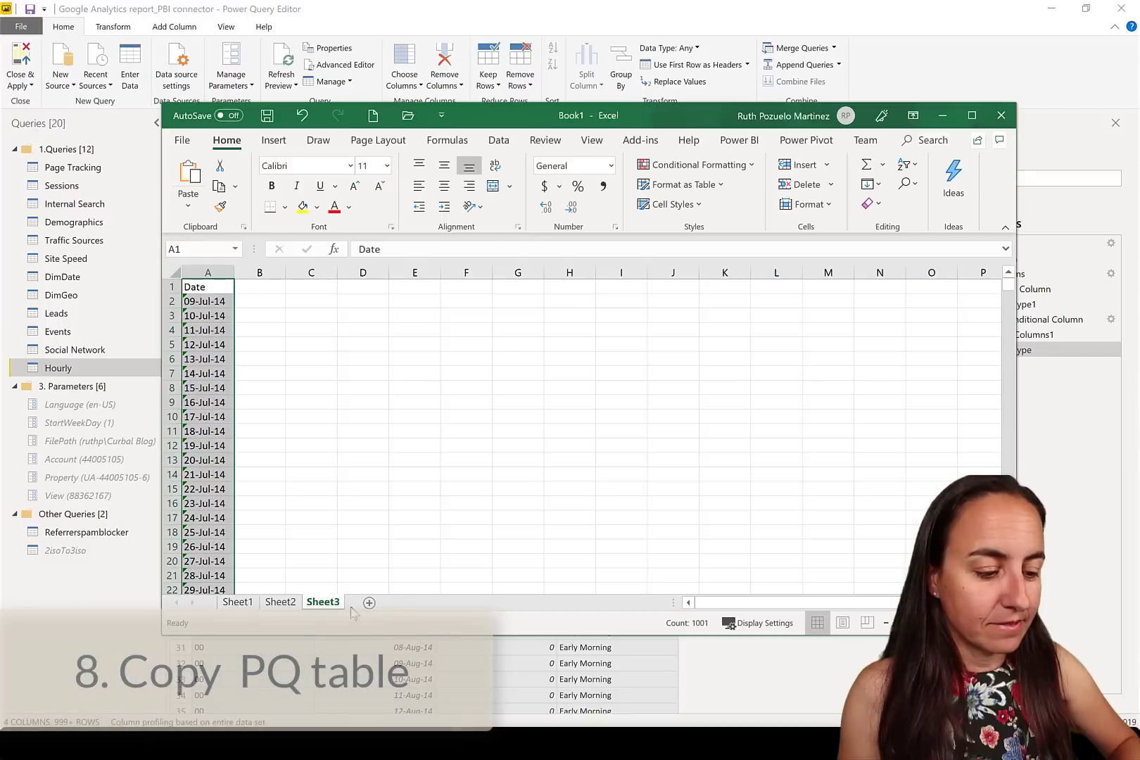
click(369, 602)
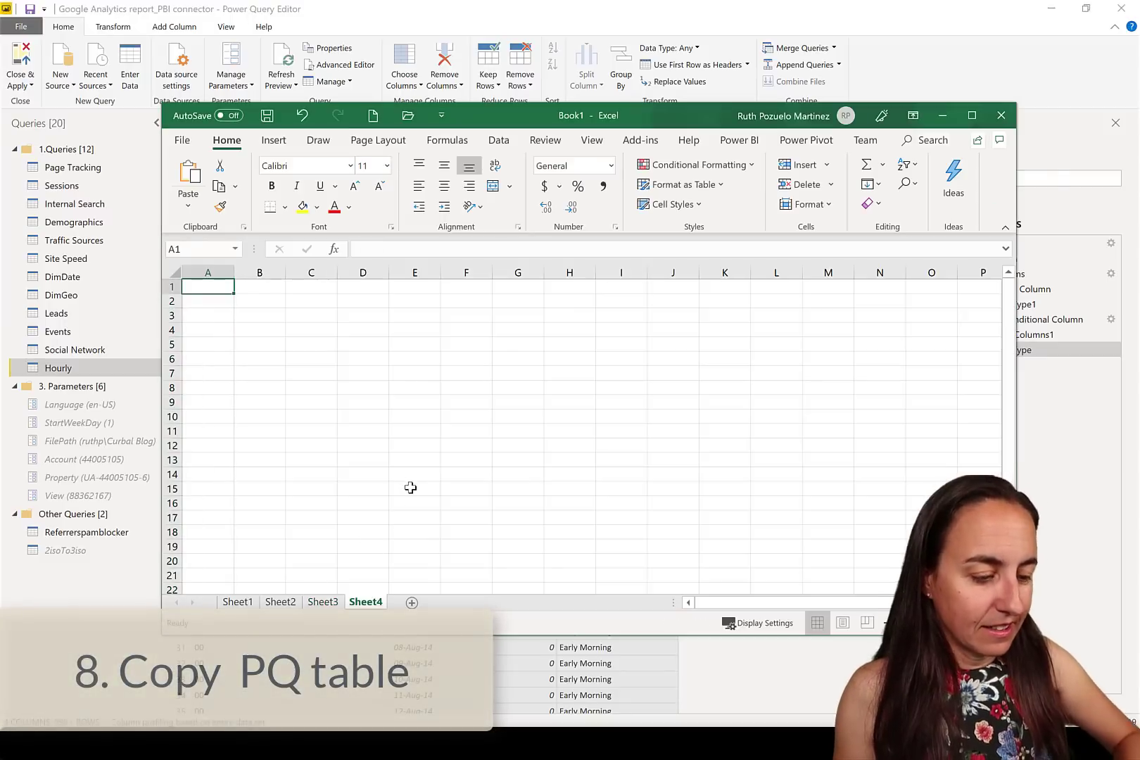
key(ctrl+v)
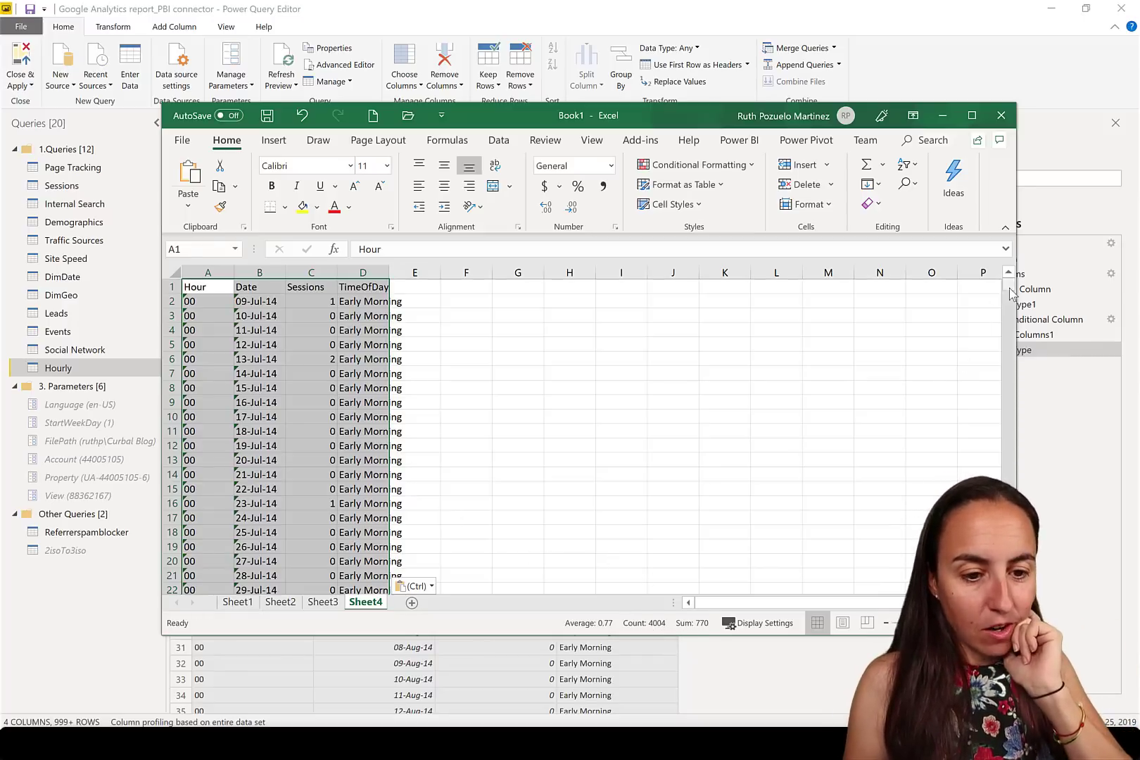
drag(1008, 289, 1008, 584)
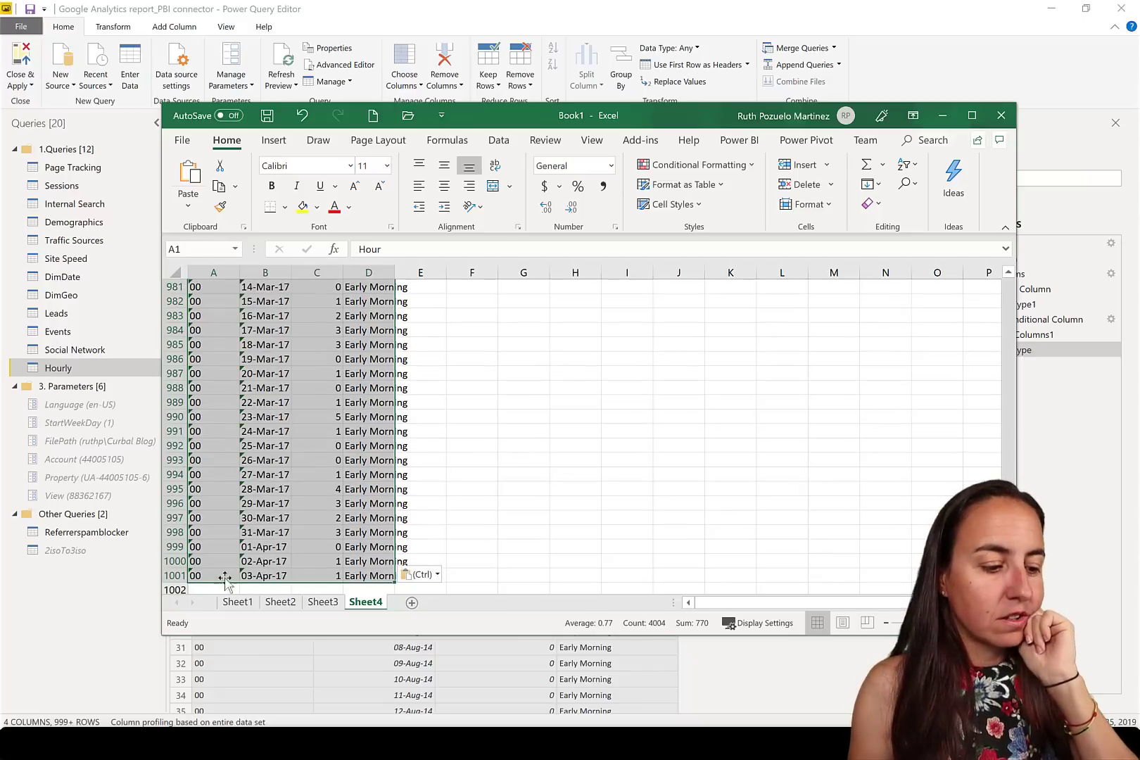
click(667, 475)
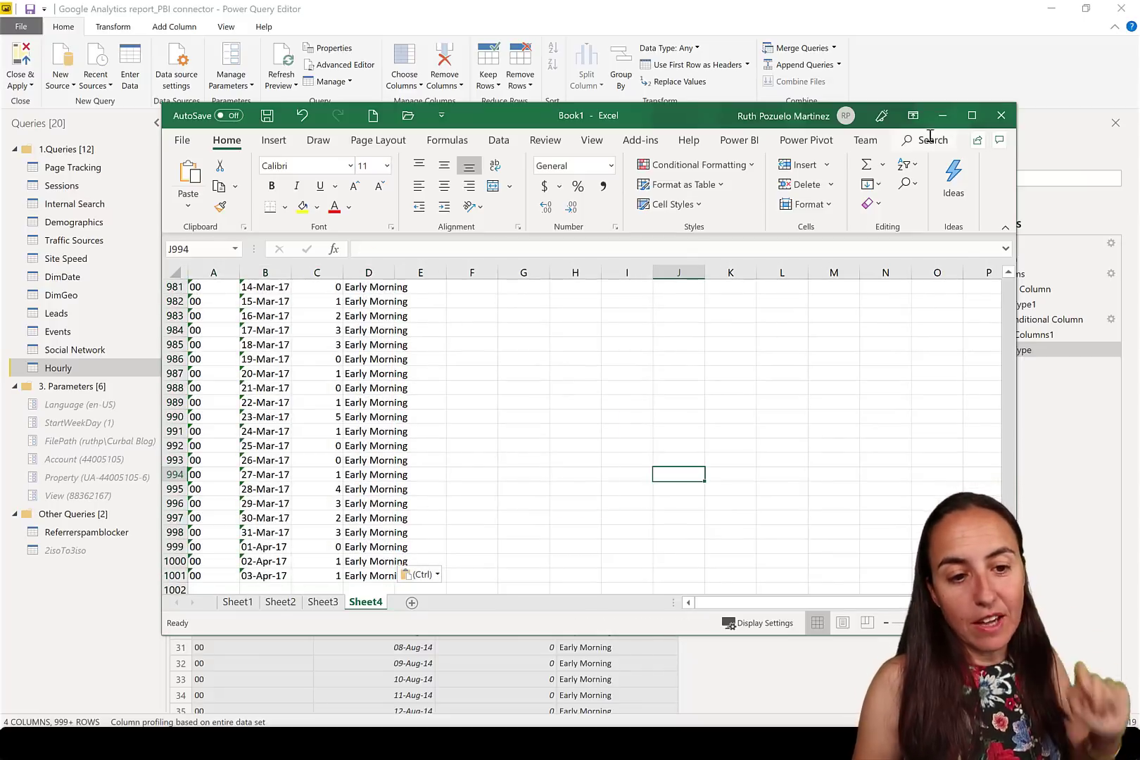
click(942, 115)
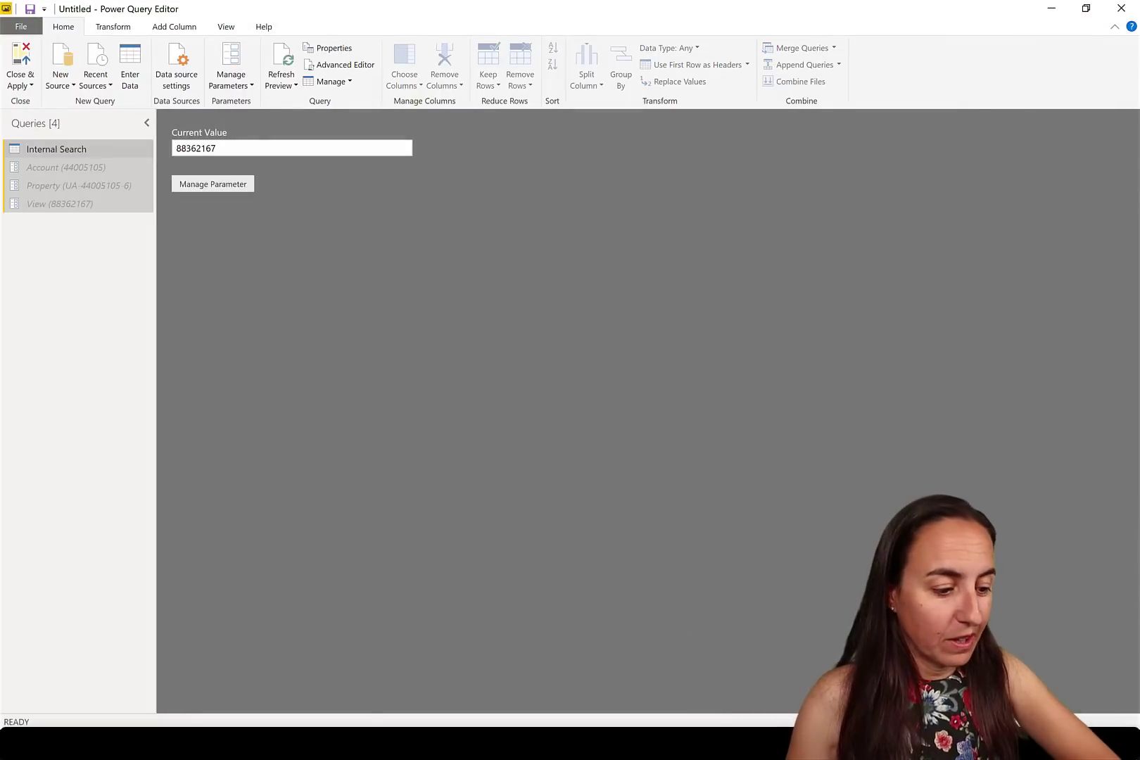
Step: Bring up the Google Analytics report and show its Sessions table in Data view
mouse_move(246, 744)
click(415, 679)
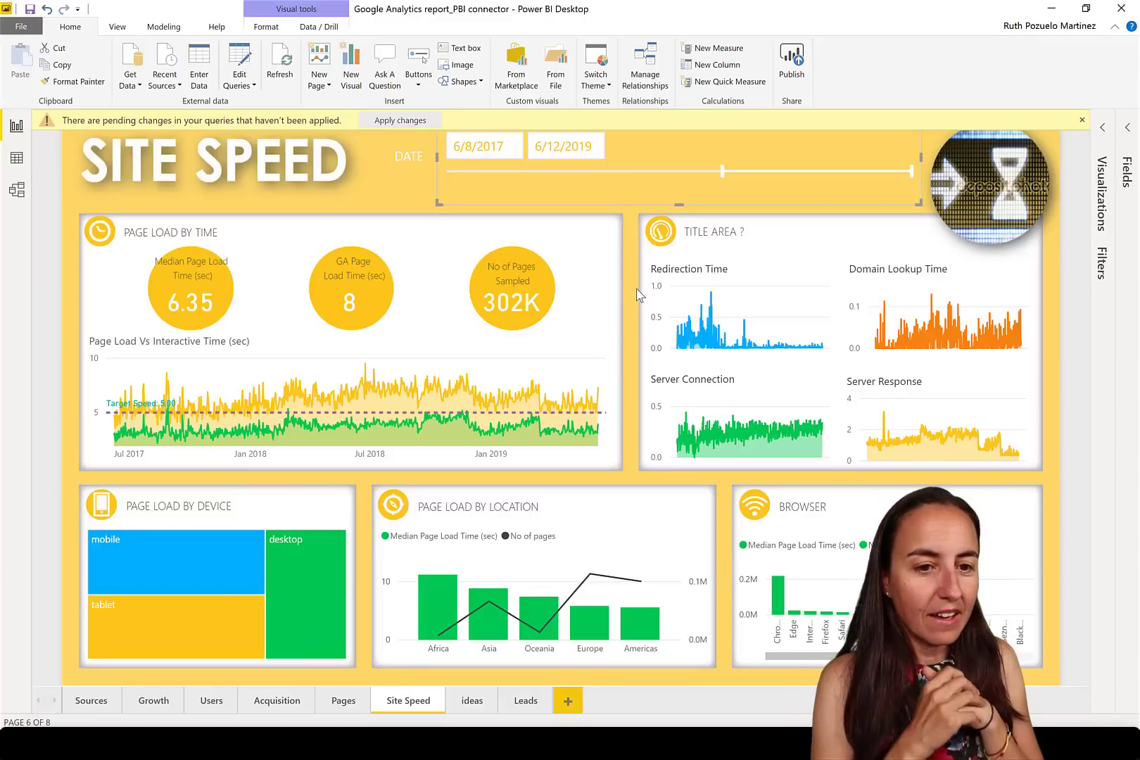
click(17, 158)
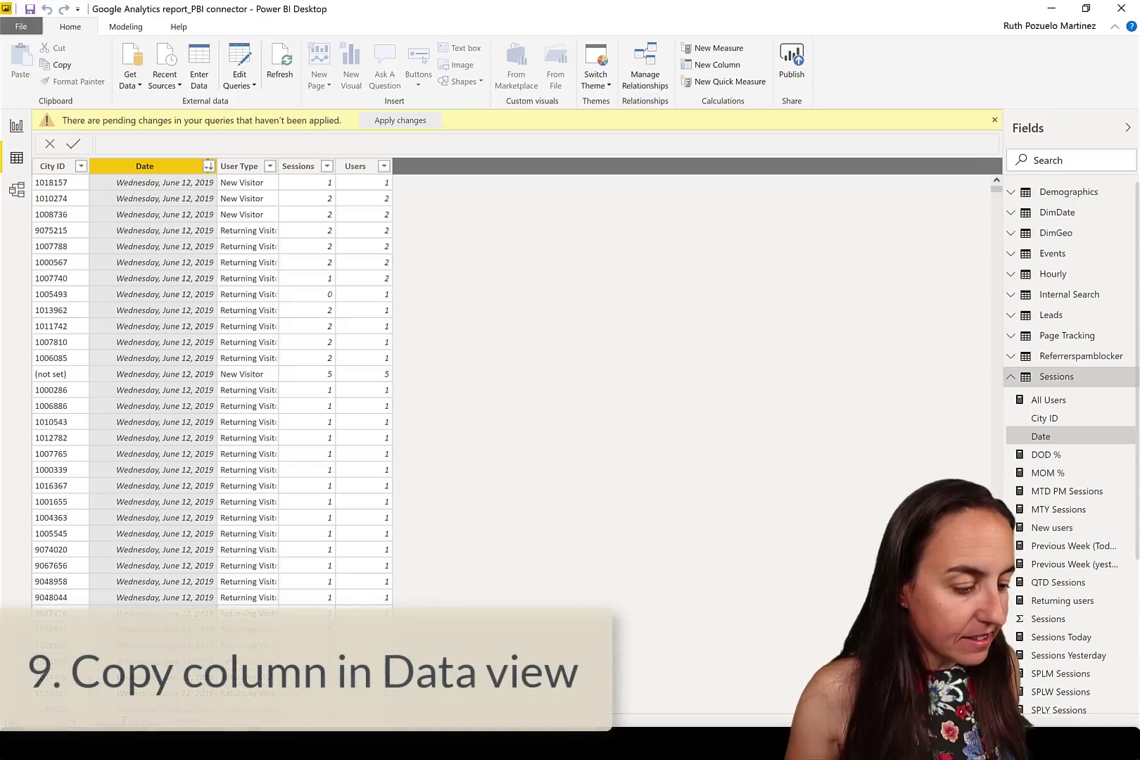
Step: Copy the Sessions table's Date column and paste it into a new Excel sheet, Sheet5
right_click(135, 167)
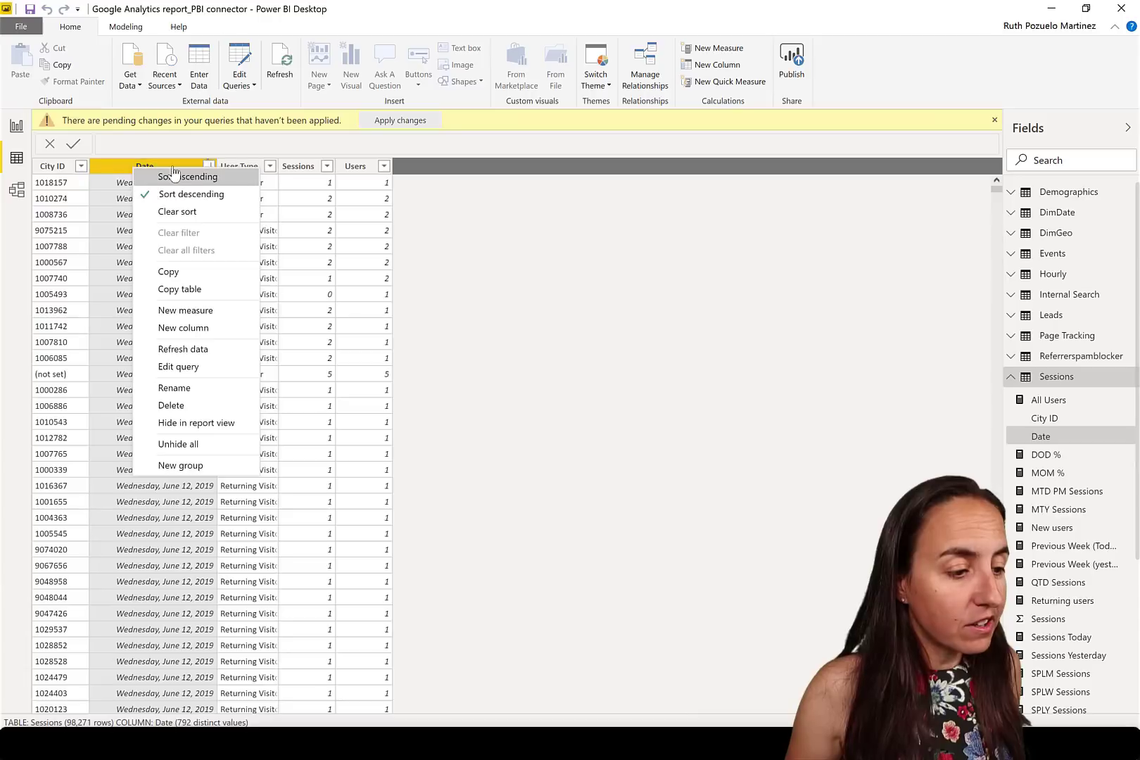
click(176, 274)
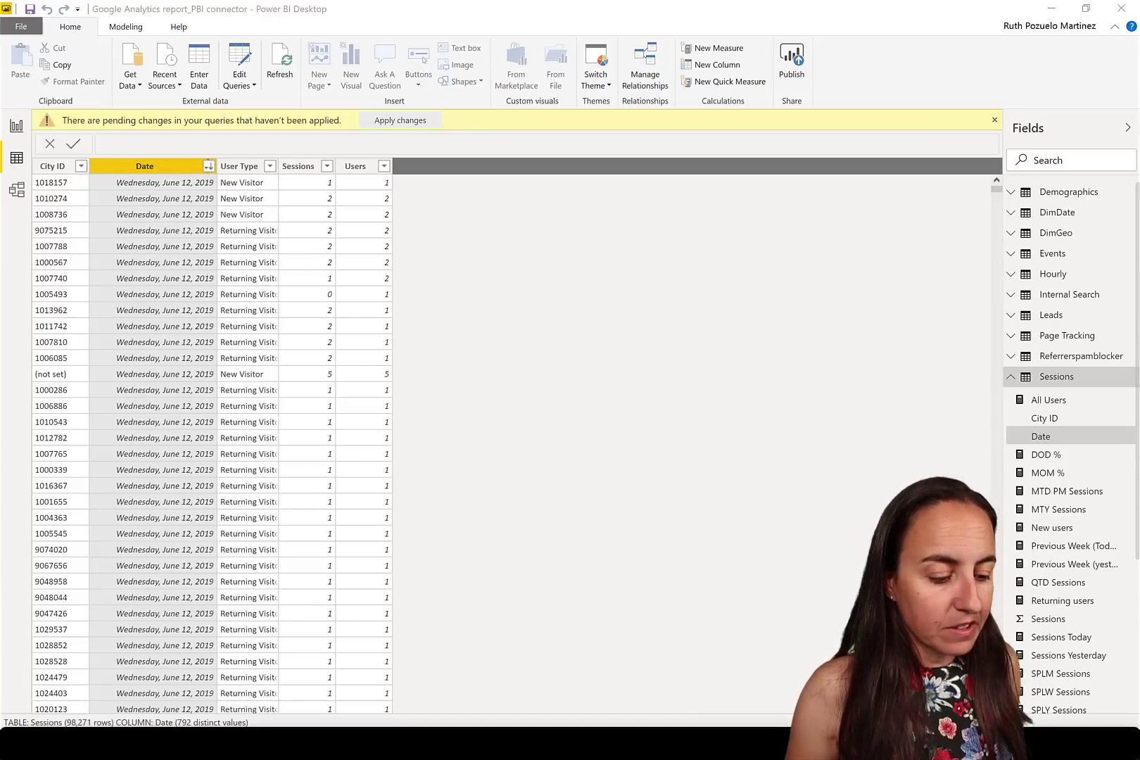
key(alt+Tab)
click(411, 602)
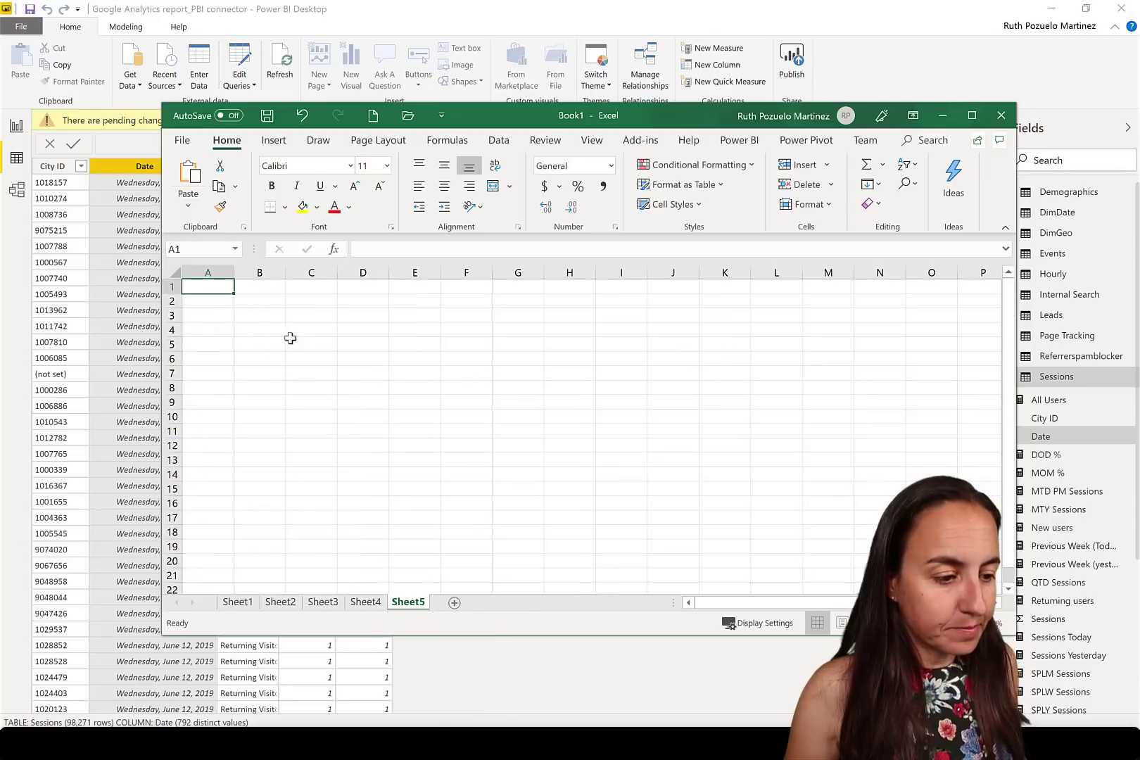
key(ctrl+v)
click(695, 664)
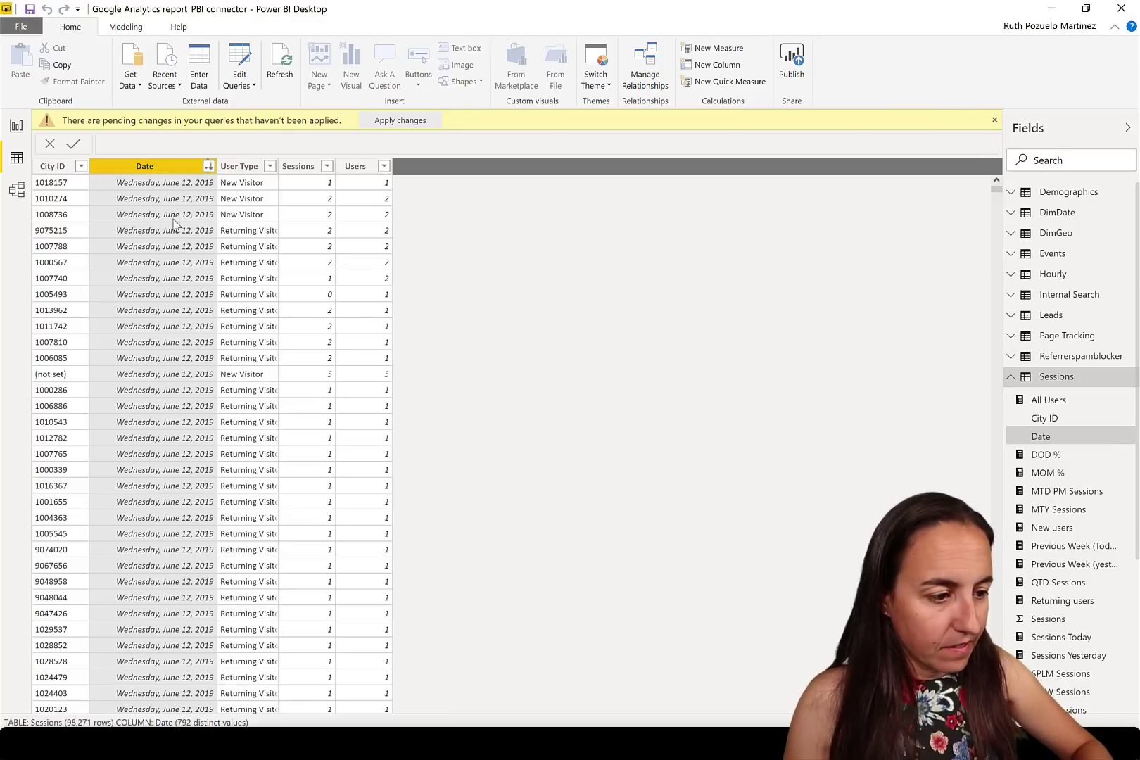
Step: Copy the Date column again, paste it into new Sheet6, and widen column A to fit full dates
right_click(172, 175)
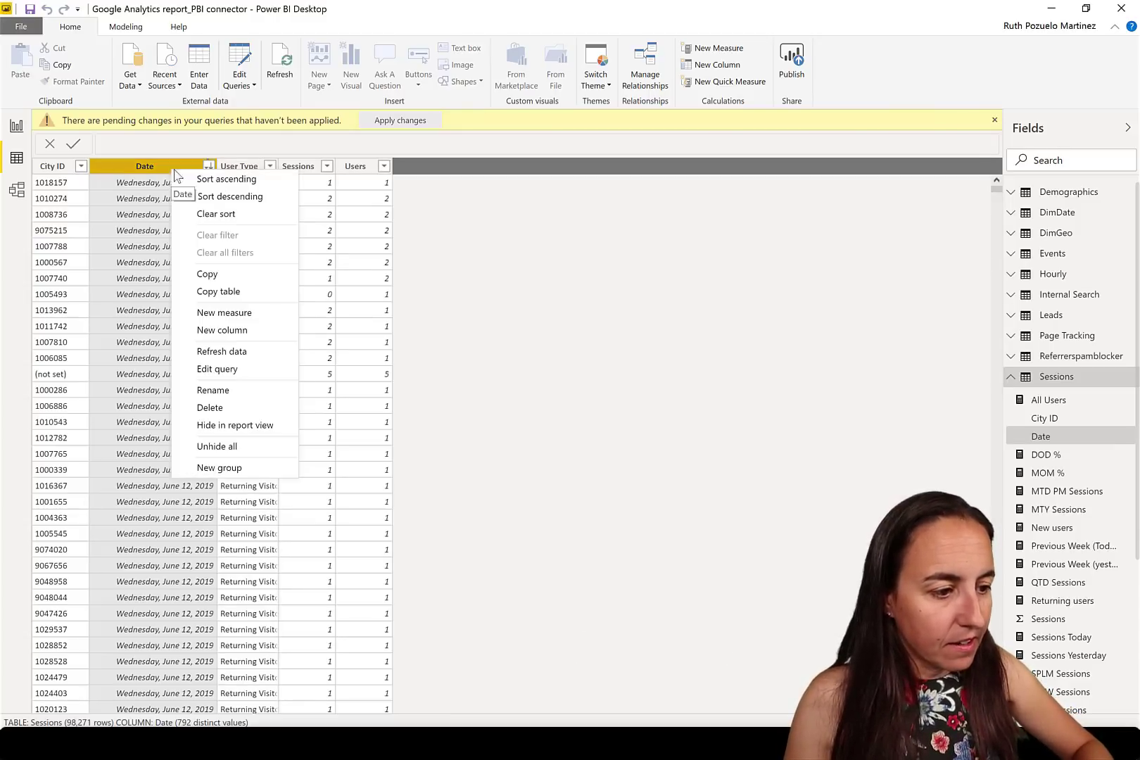
click(224, 278)
key(alt+Tab)
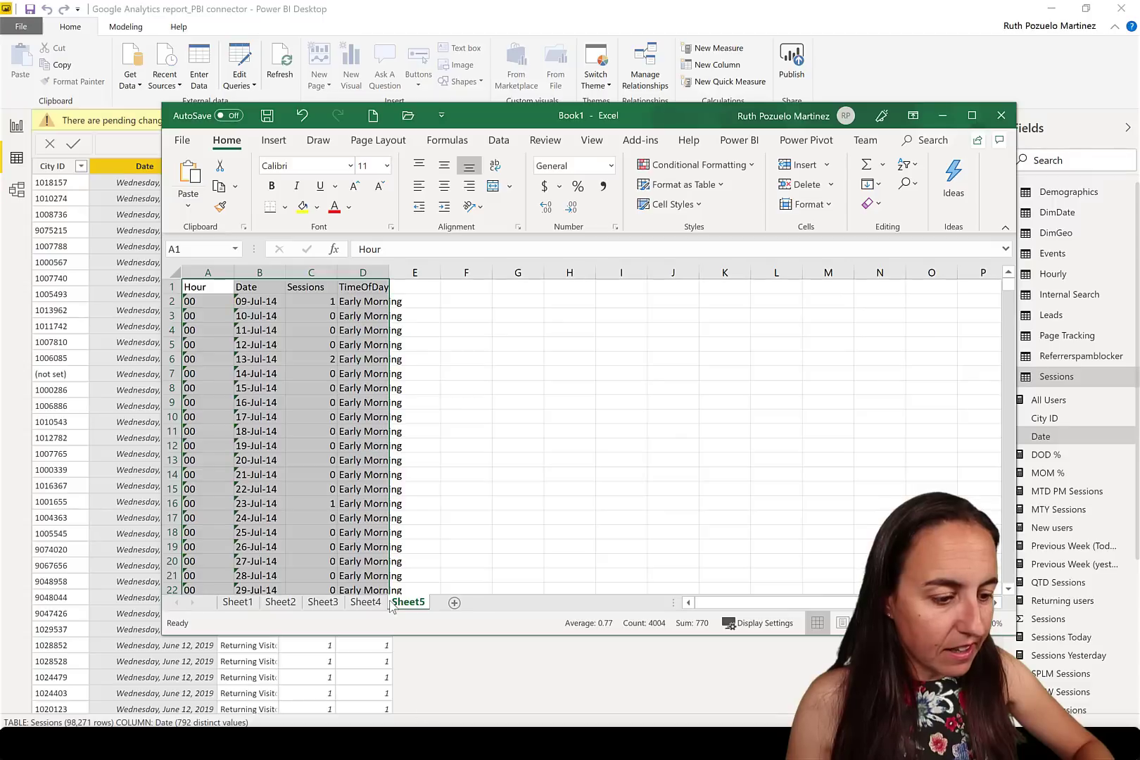
click(455, 602)
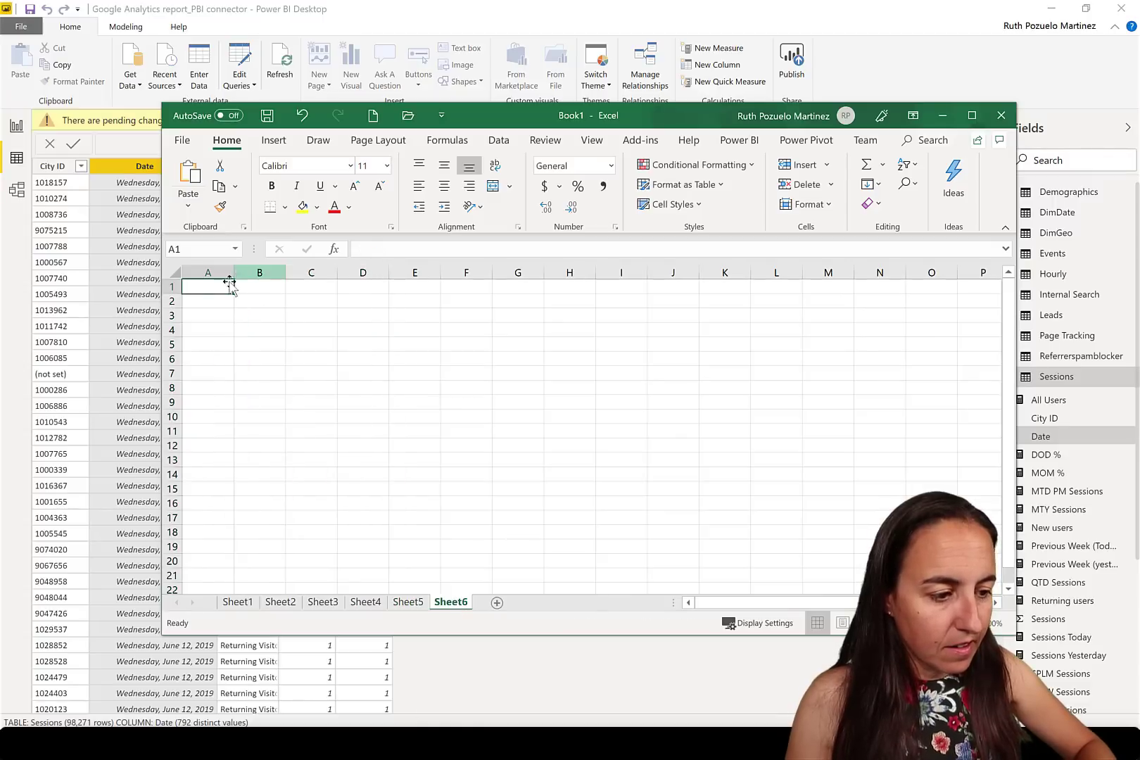
right_click(205, 286)
key(alt+Tab)
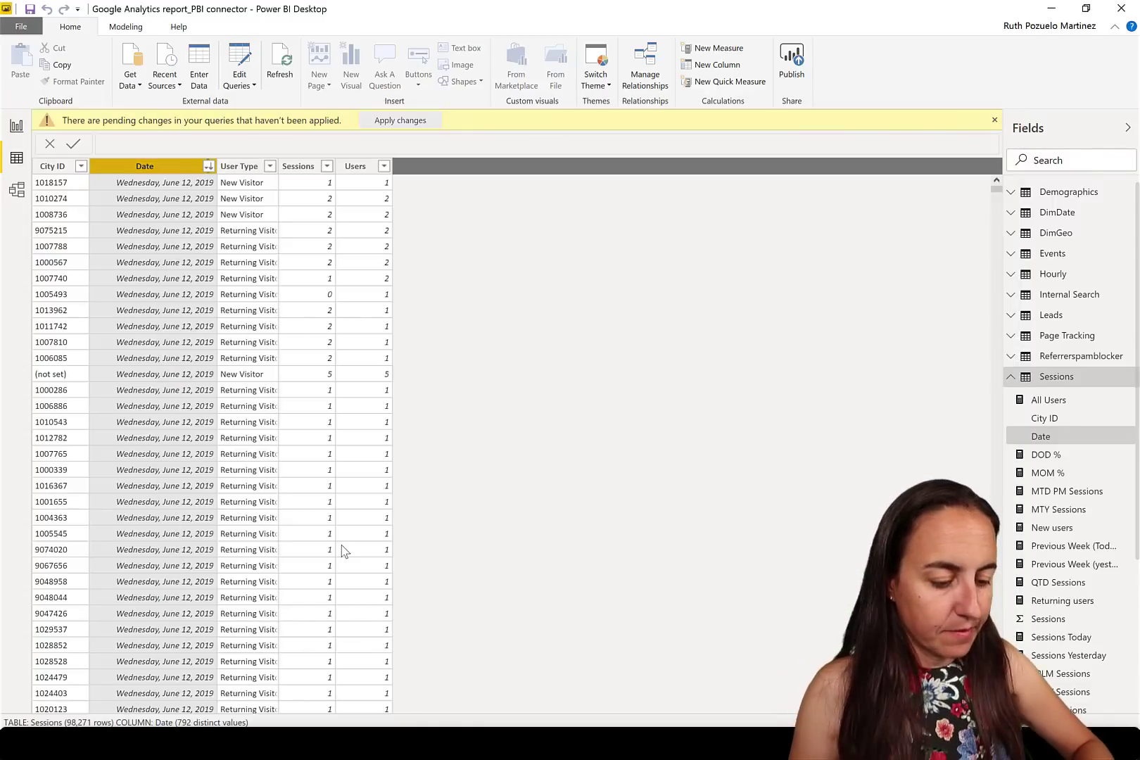
key(alt+Tab)
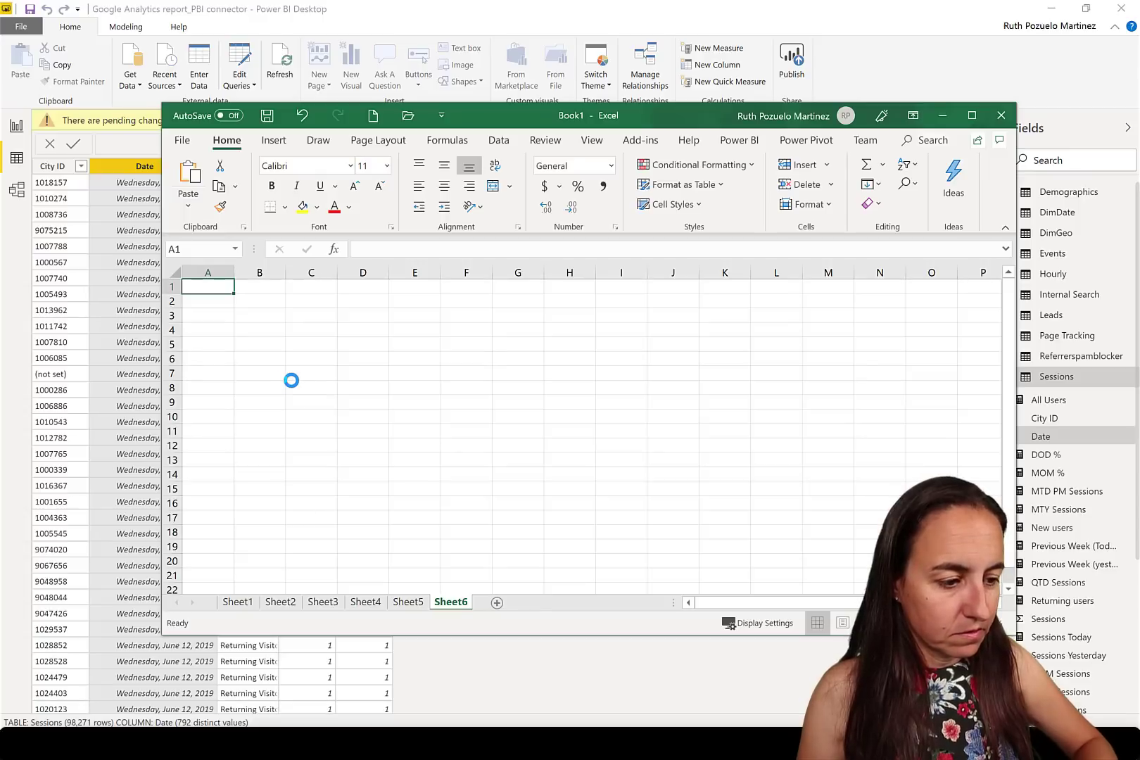
key(ctrl+v)
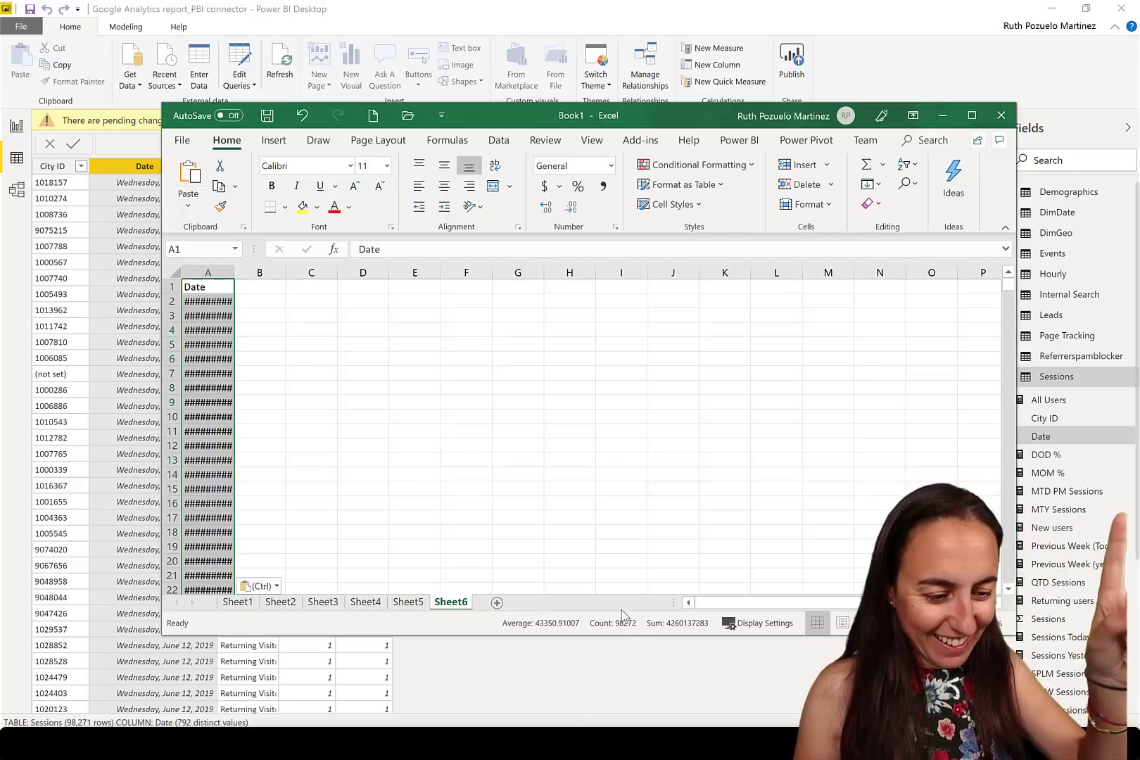
double_click(234, 274)
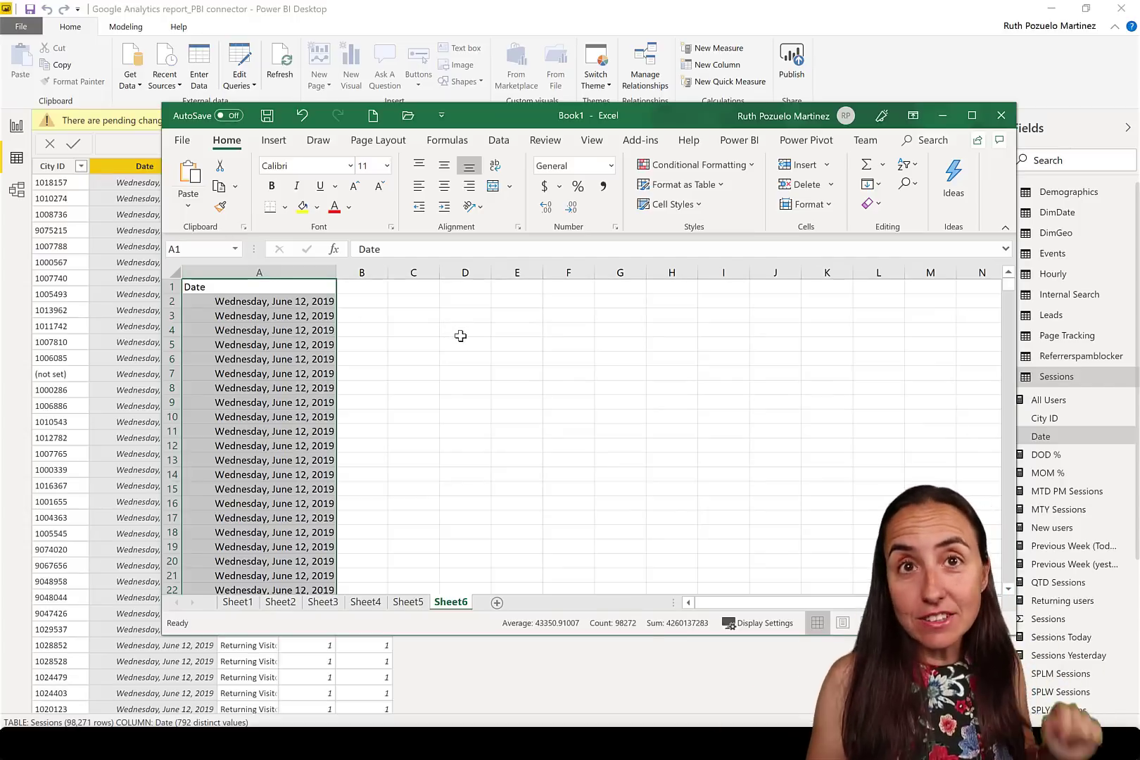
click(517, 683)
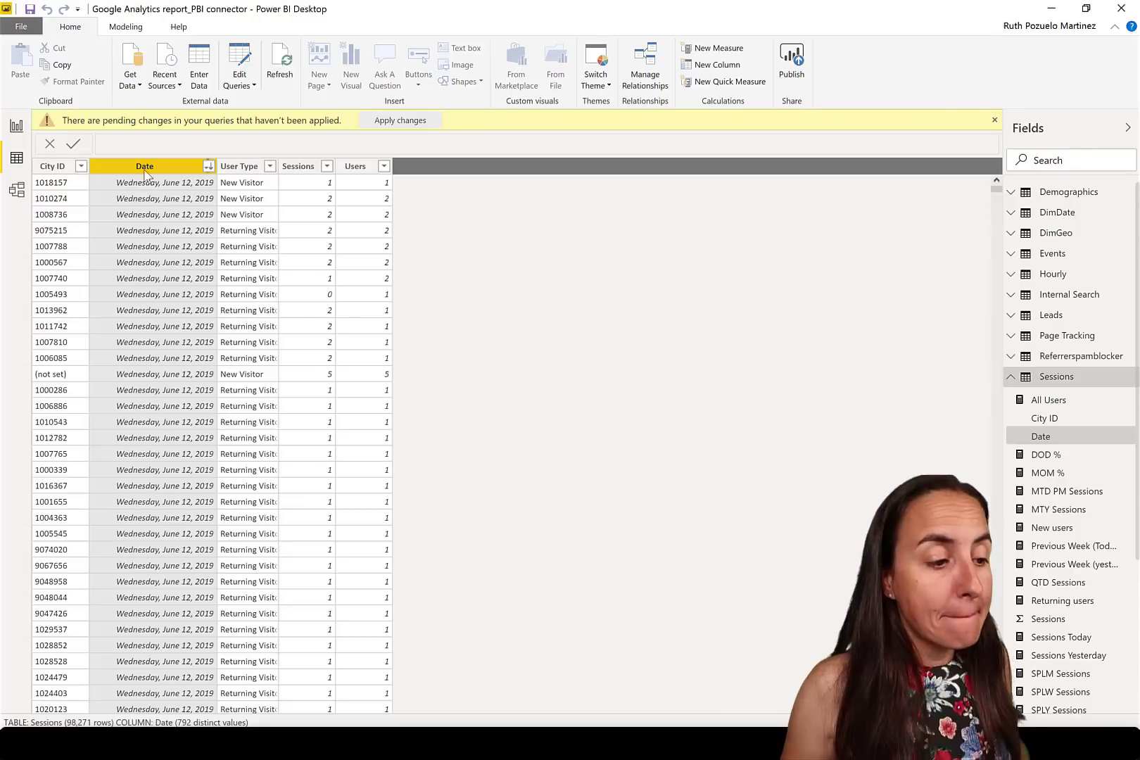
Step: Copy the Sessions table via the Date column's Copy table and paste it into new Sheet7
click(59, 168)
click(151, 167)
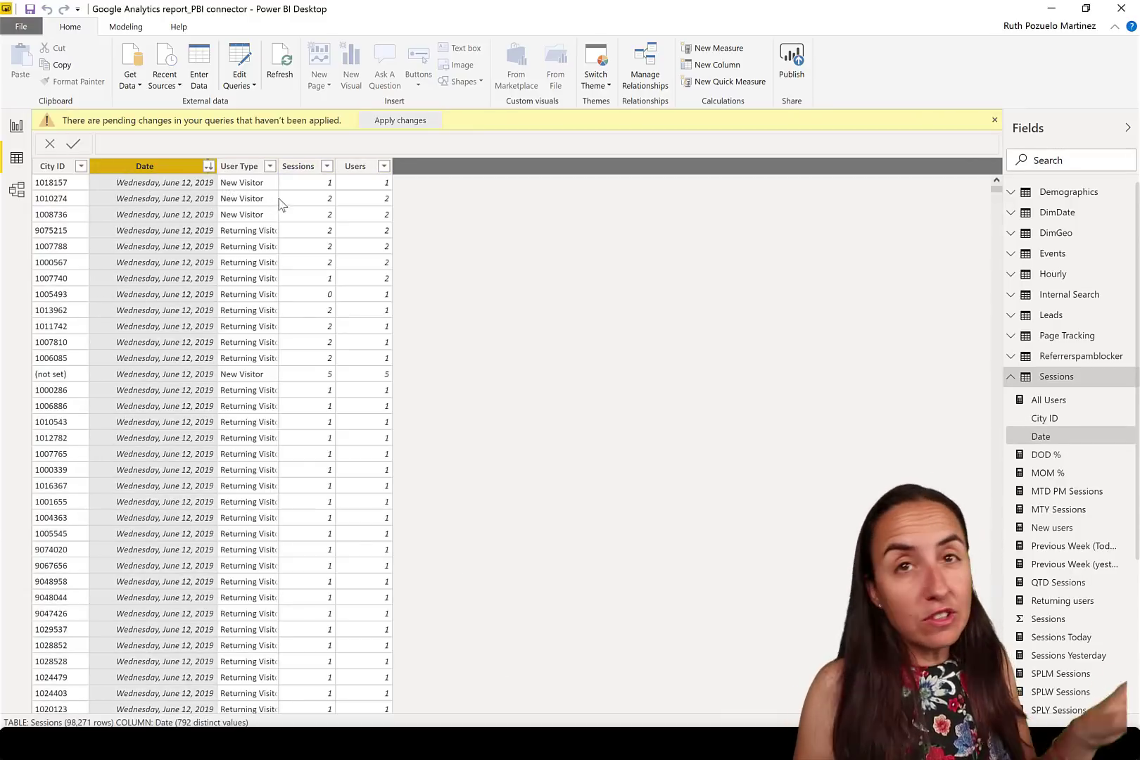
right_click(156, 168)
click(253, 292)
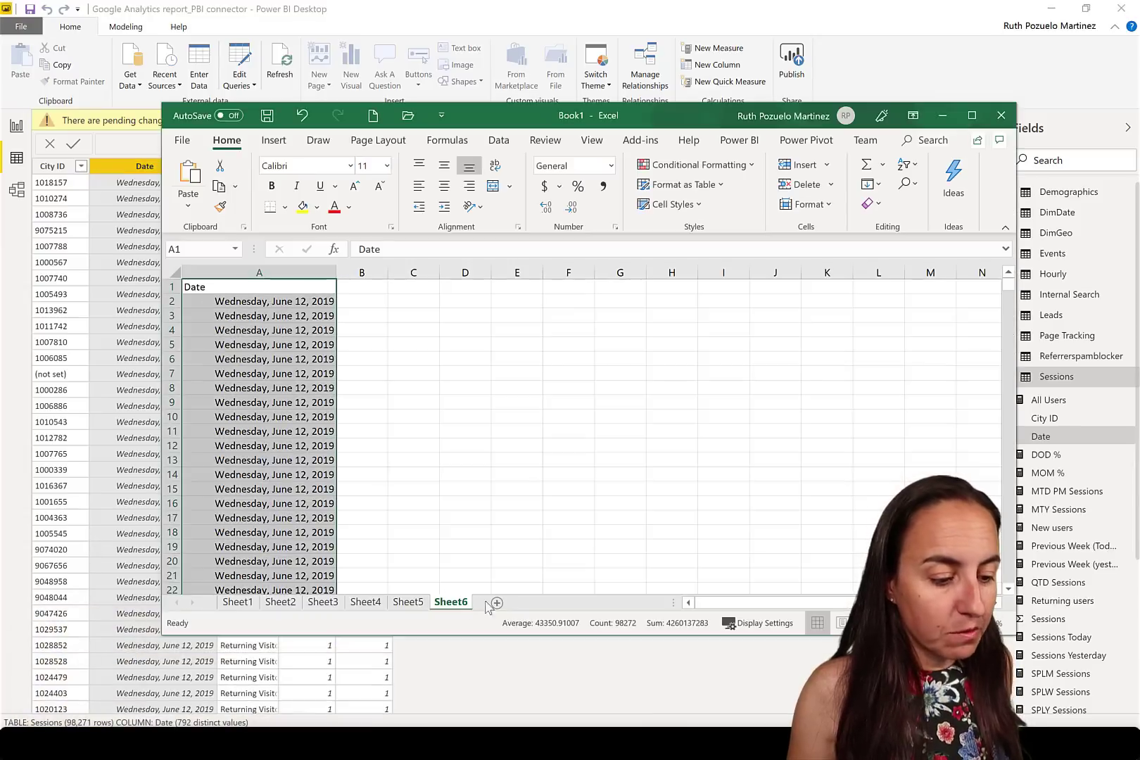
click(497, 603)
right_click(223, 291)
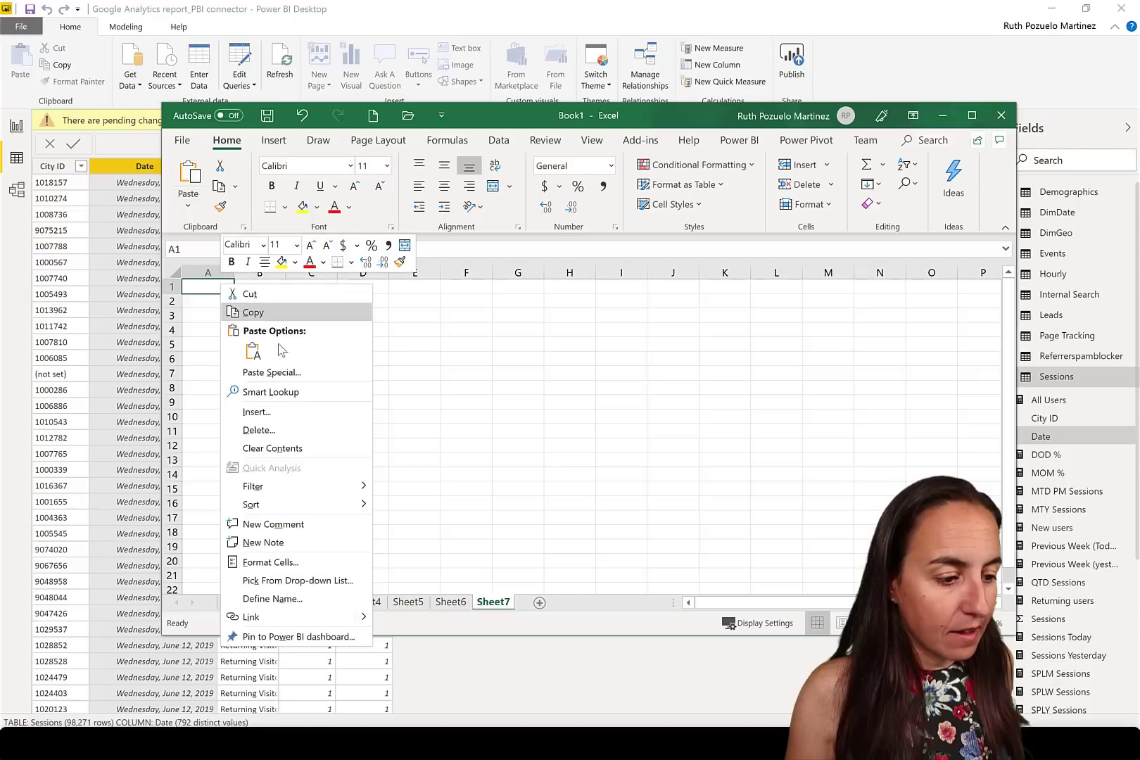
click(204, 285)
key(ctrl+v)
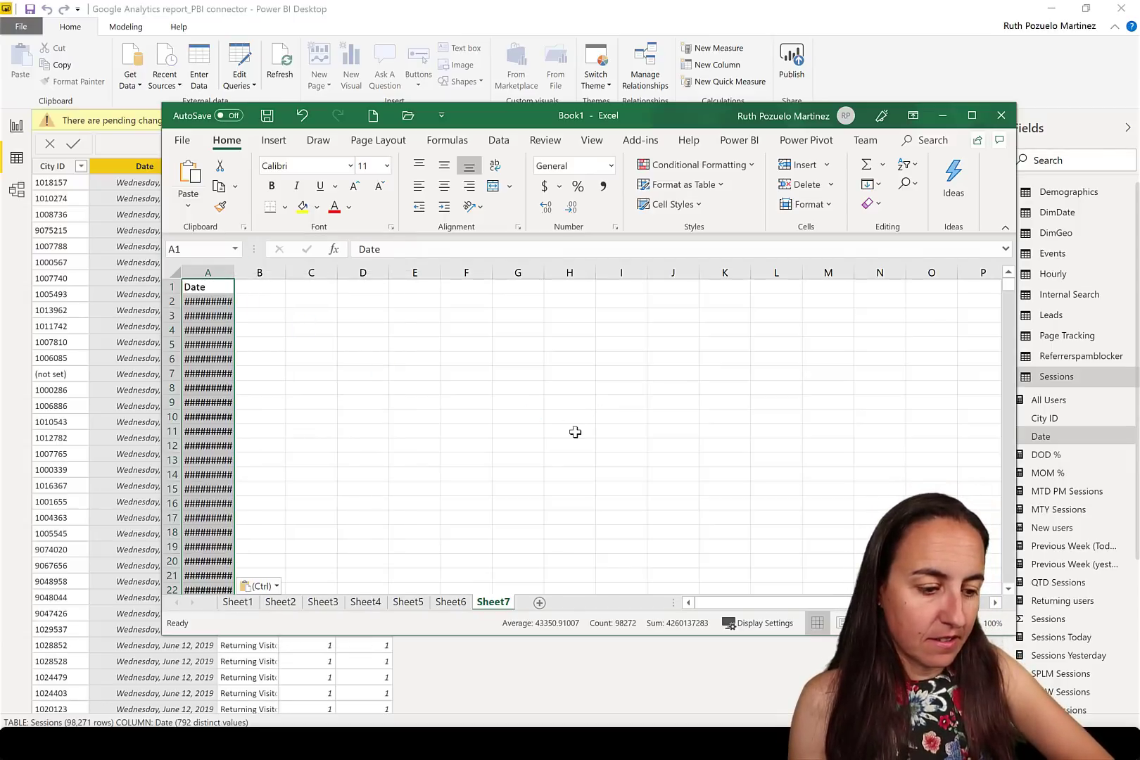
click(575, 432)
key(alt+Tab)
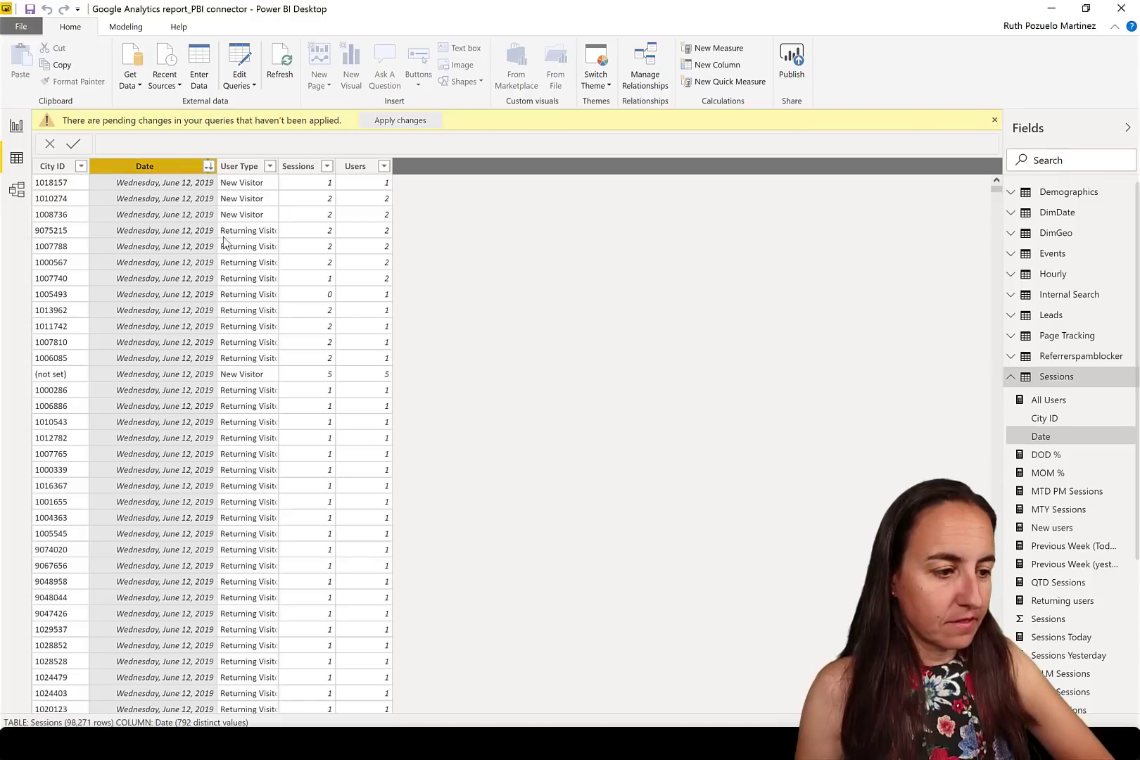
Step: Copy the whole Sessions table again, paste it into new Sheet8, and select down the Date column
right_click(147, 170)
click(211, 290)
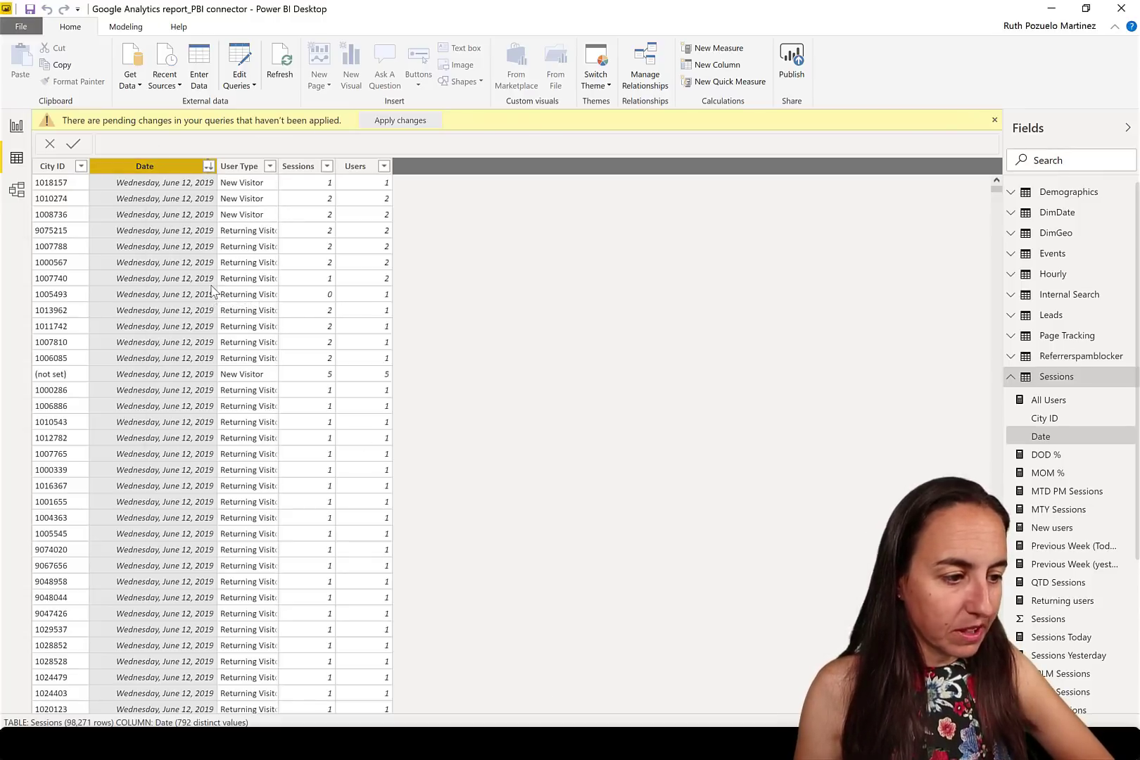
key(alt+Tab)
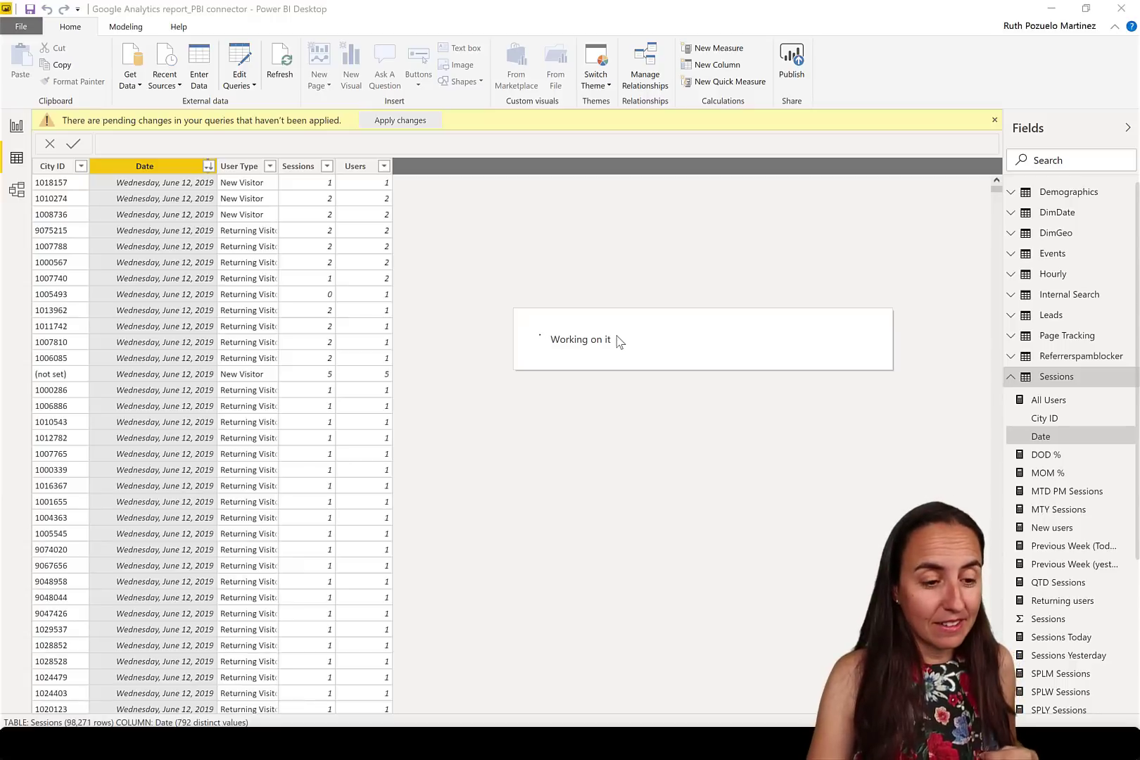
key(alt+Tab)
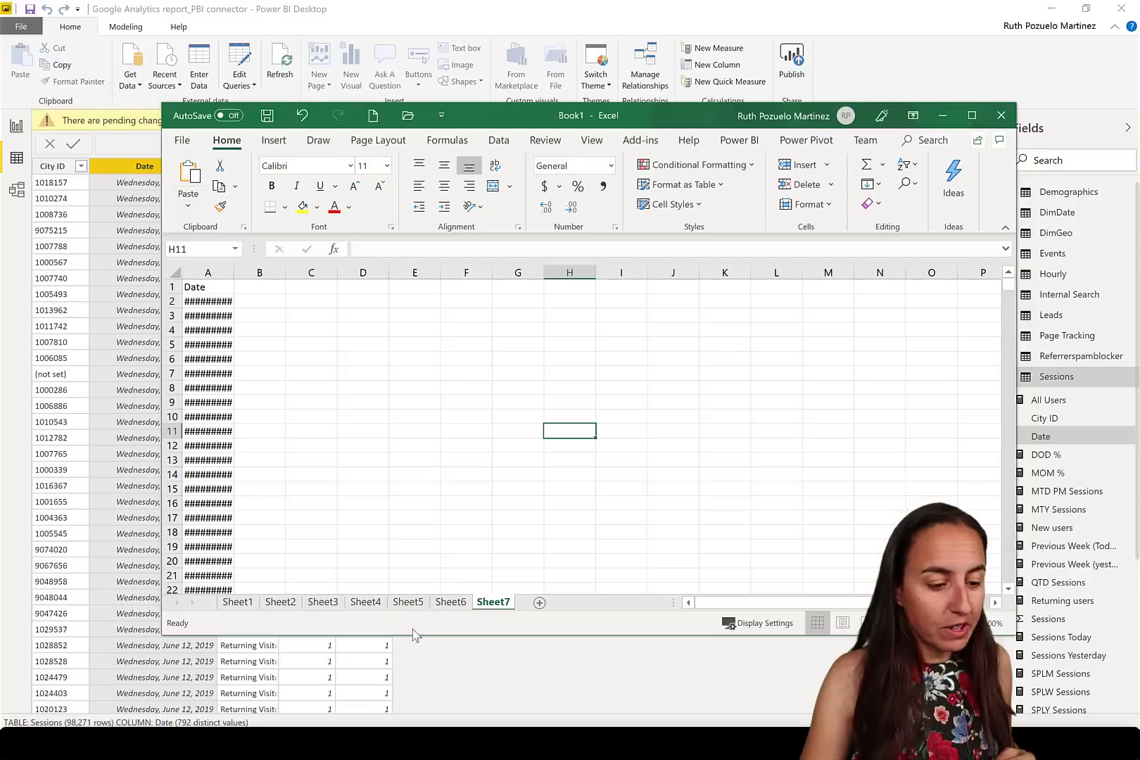
click(539, 603)
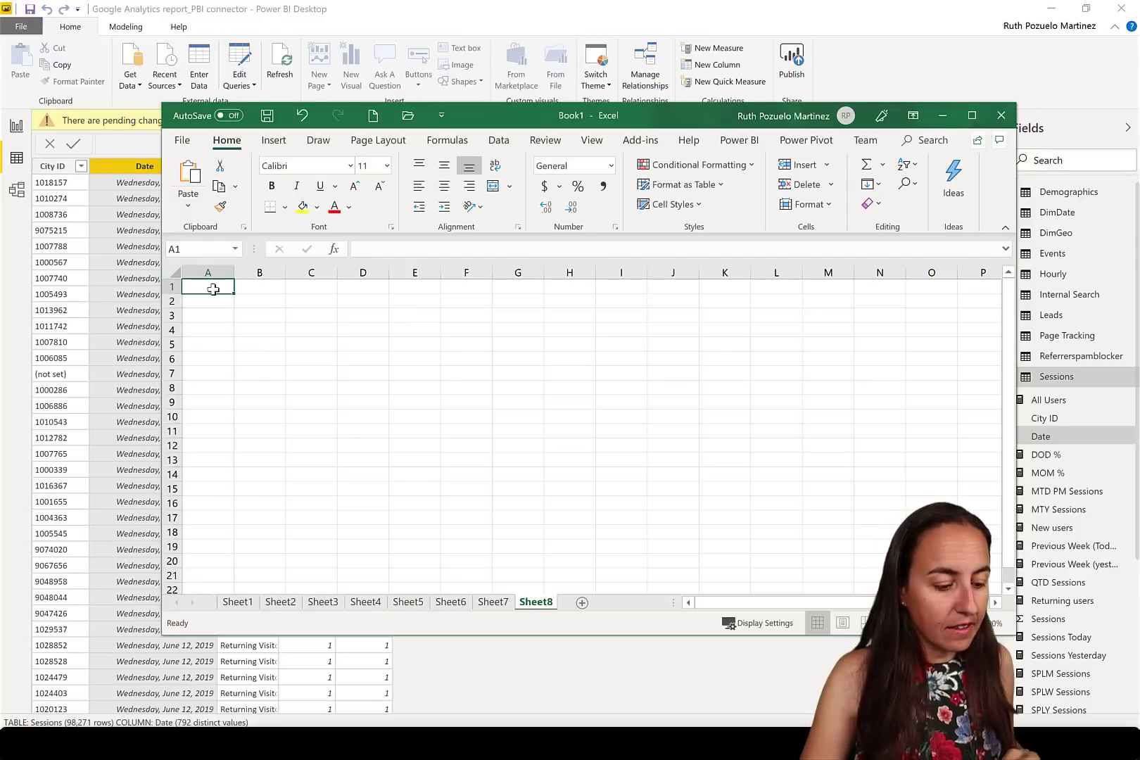
key(ctrl+v)
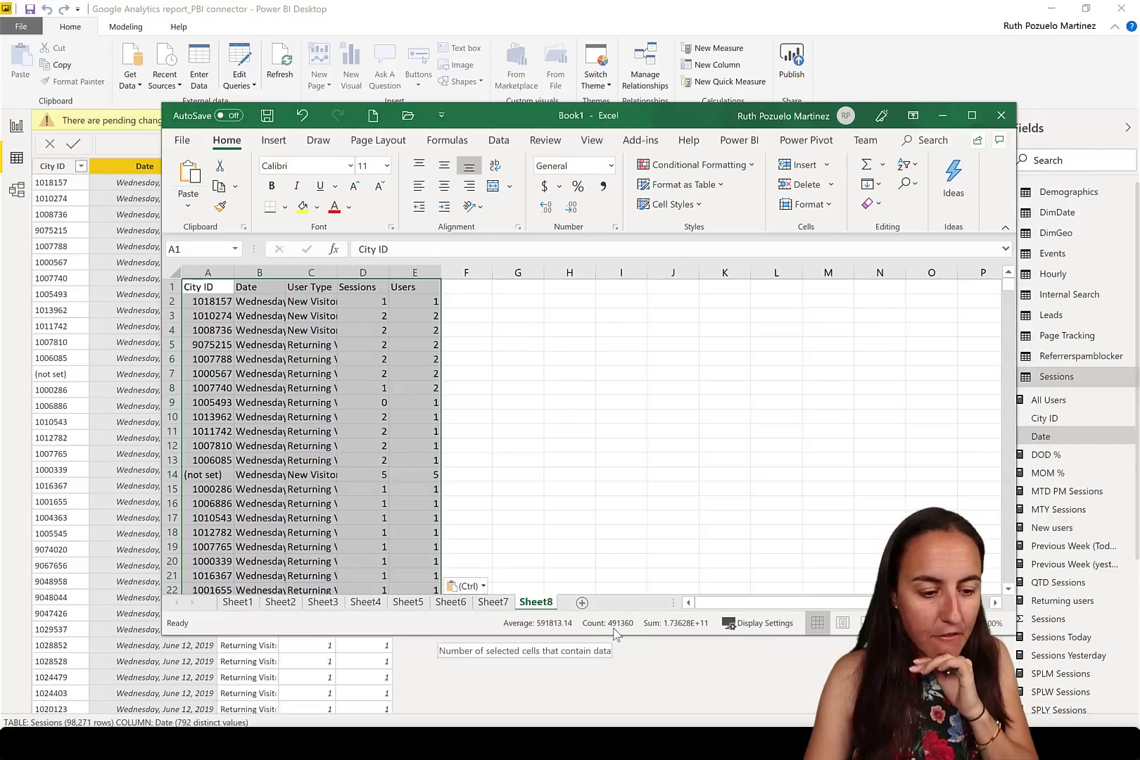
click(620, 486)
click(273, 387)
key(ctrl+shift+Down)
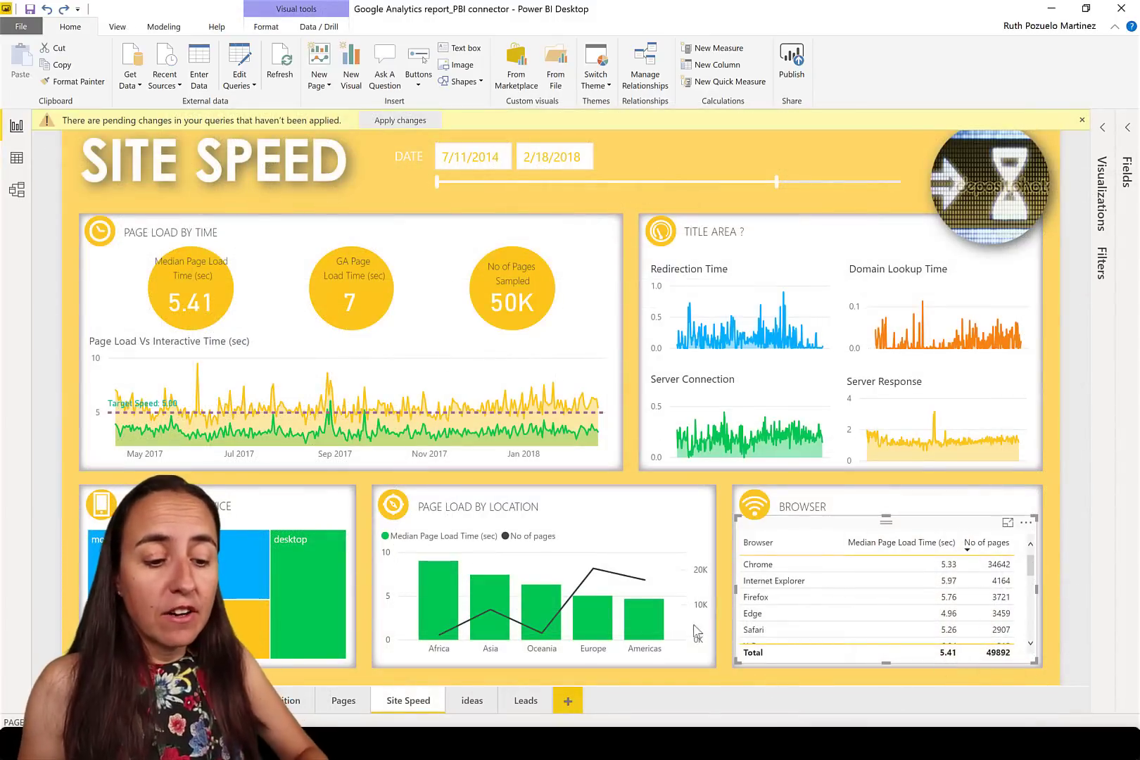
Step: Copy the value Chrome from the Browser table and paste it into A1 of new Sheet9
right_click(781, 563)
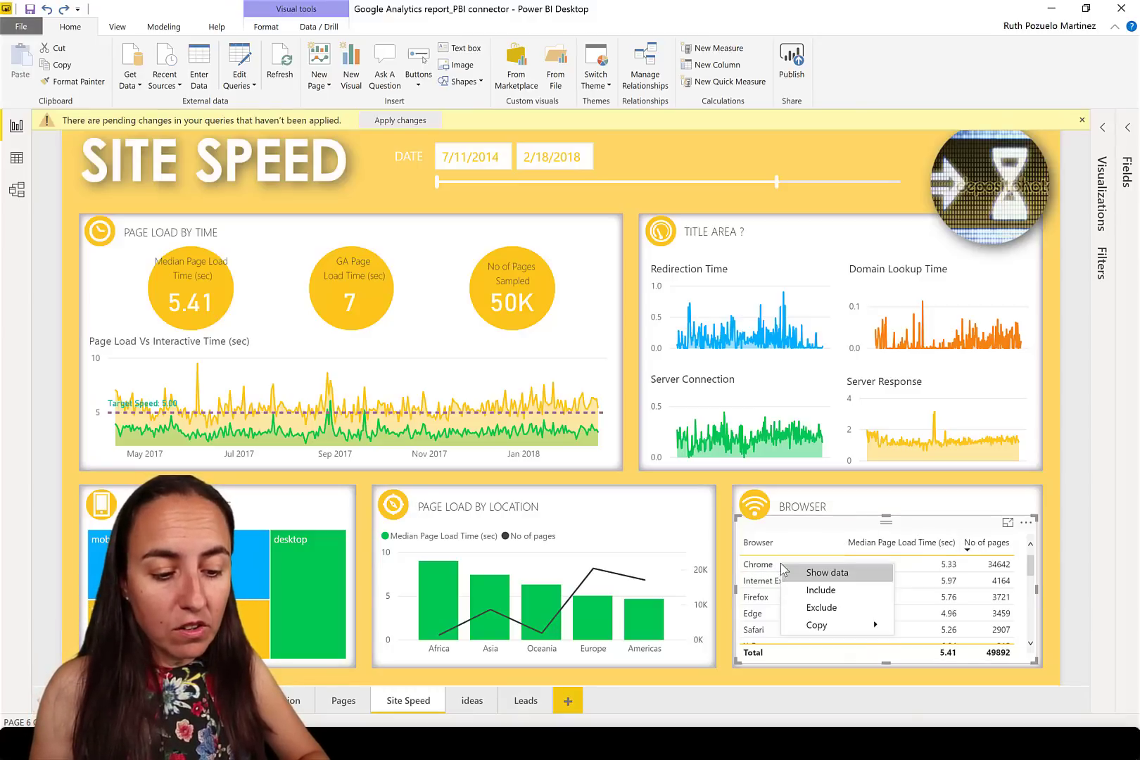
mouse_move(877, 632)
click(934, 627)
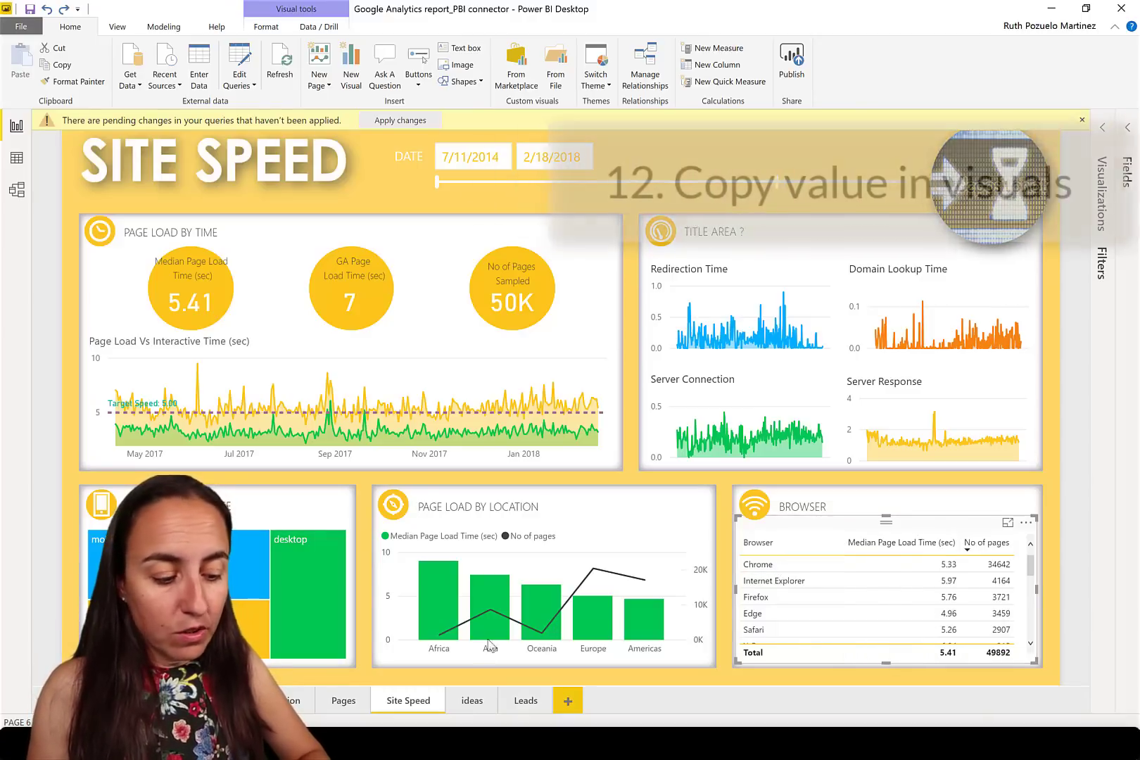
key(alt+Tab)
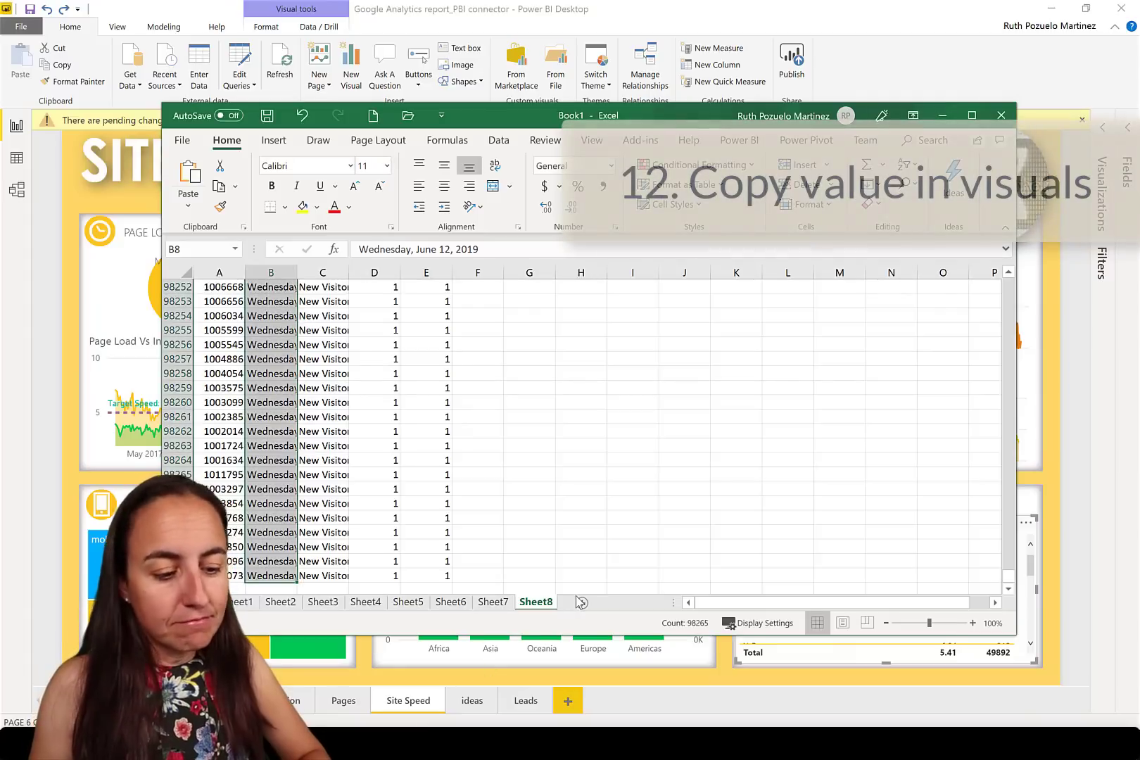
click(573, 602)
key(ctrl+v)
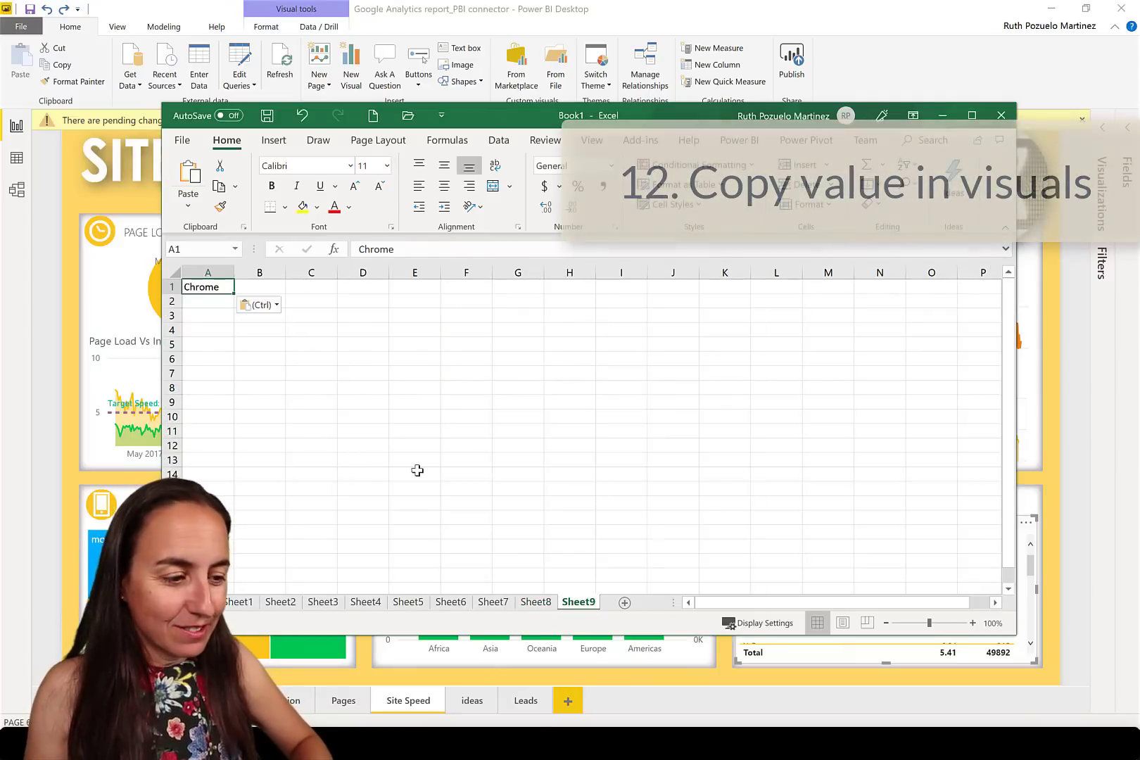
click(1102, 621)
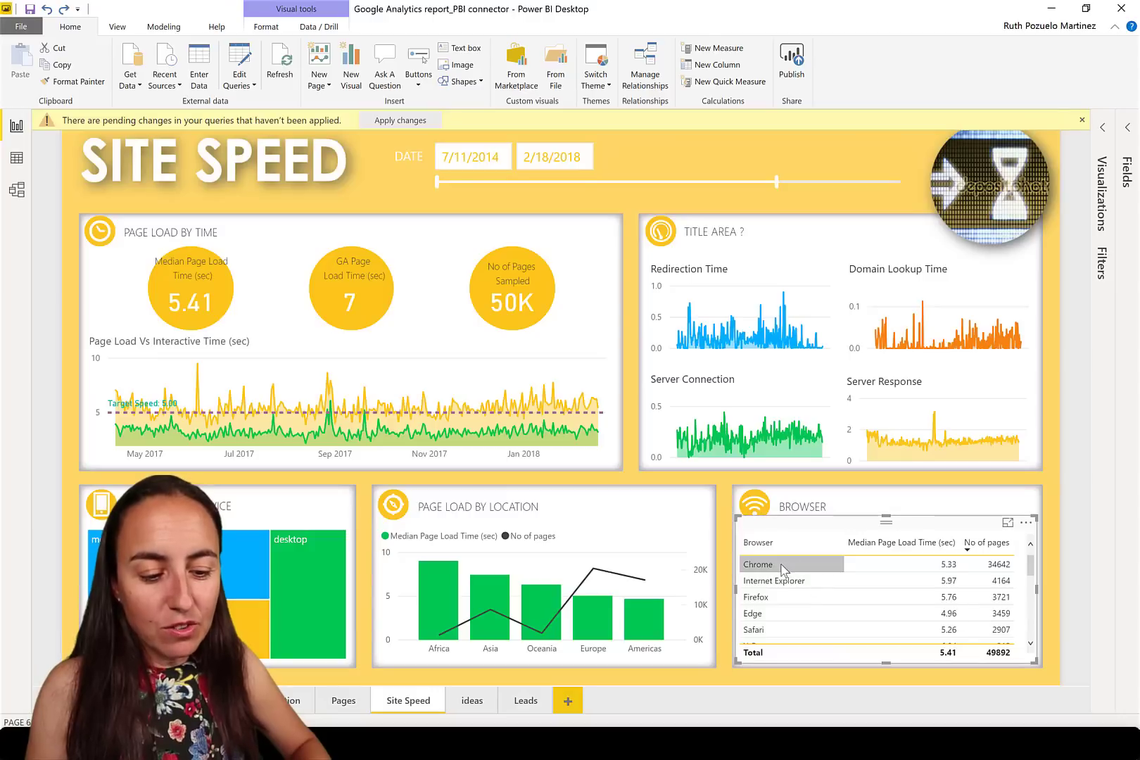
Step: Copy the Chrome row with its headers (5.33, 34642) and paste it at A3 of Sheet9
right_click(781, 564)
mouse_move(849, 625)
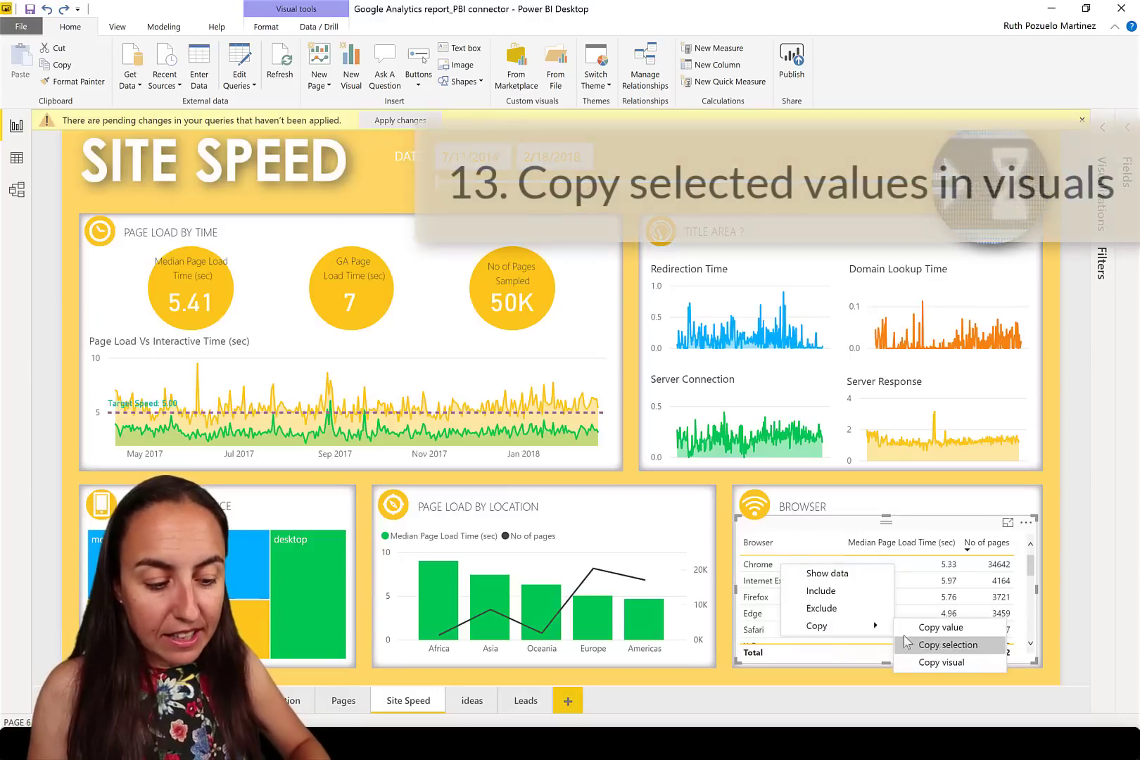
click(943, 646)
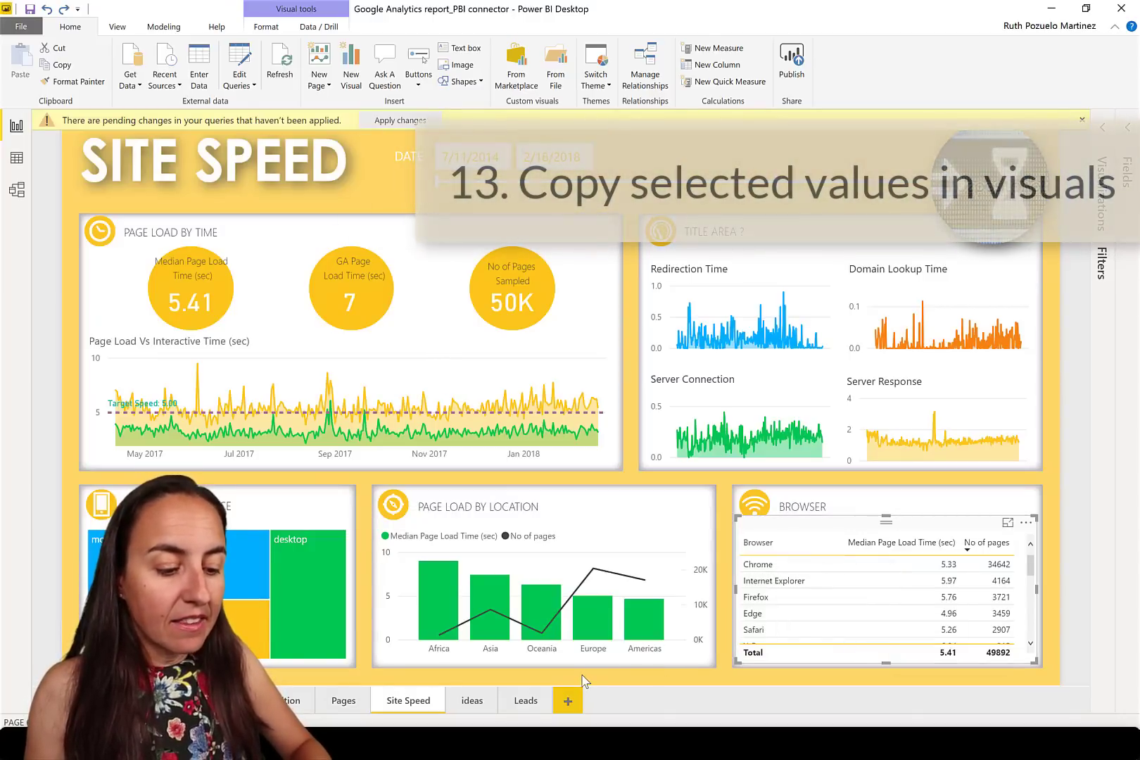
key(alt+Tab)
click(215, 315)
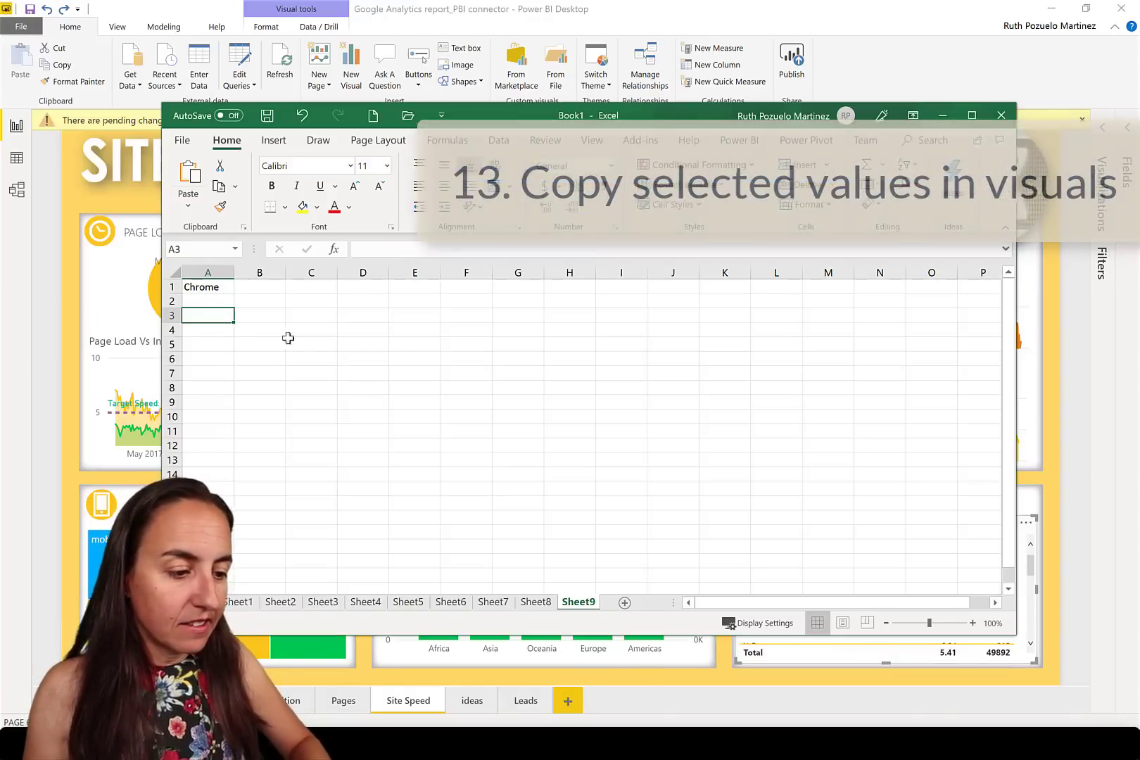
key(ctrl+v)
click(638, 399)
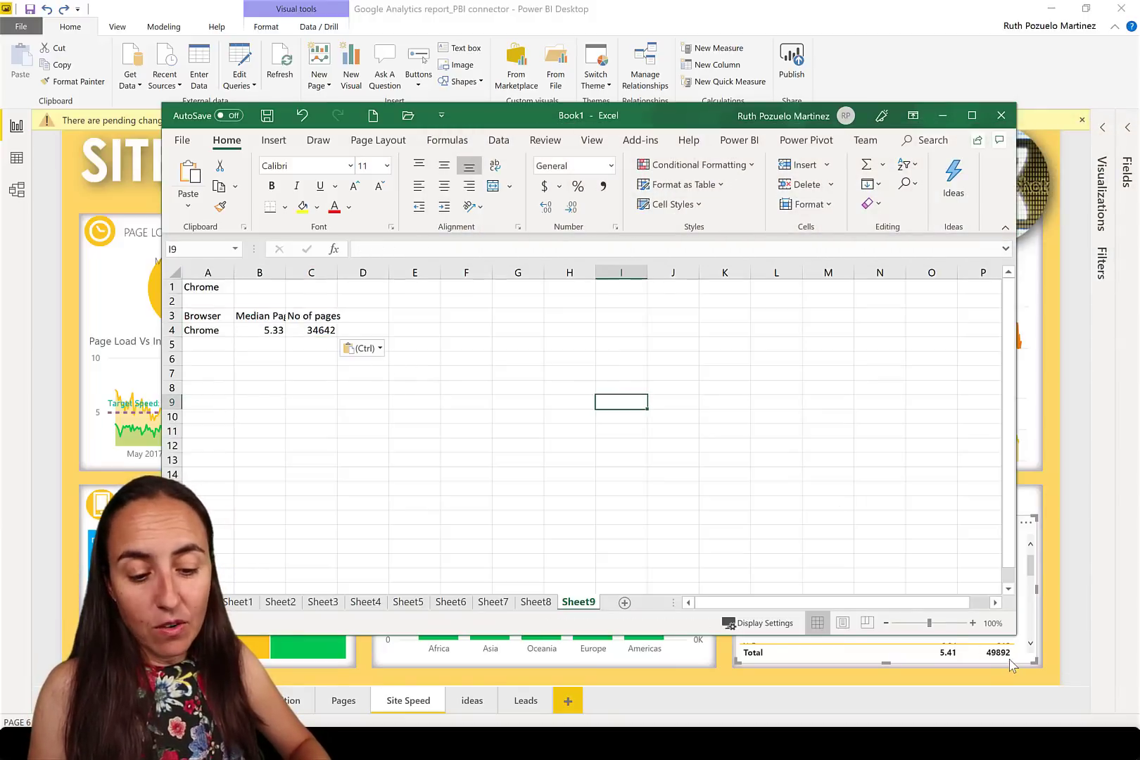
click(937, 659)
right_click(800, 582)
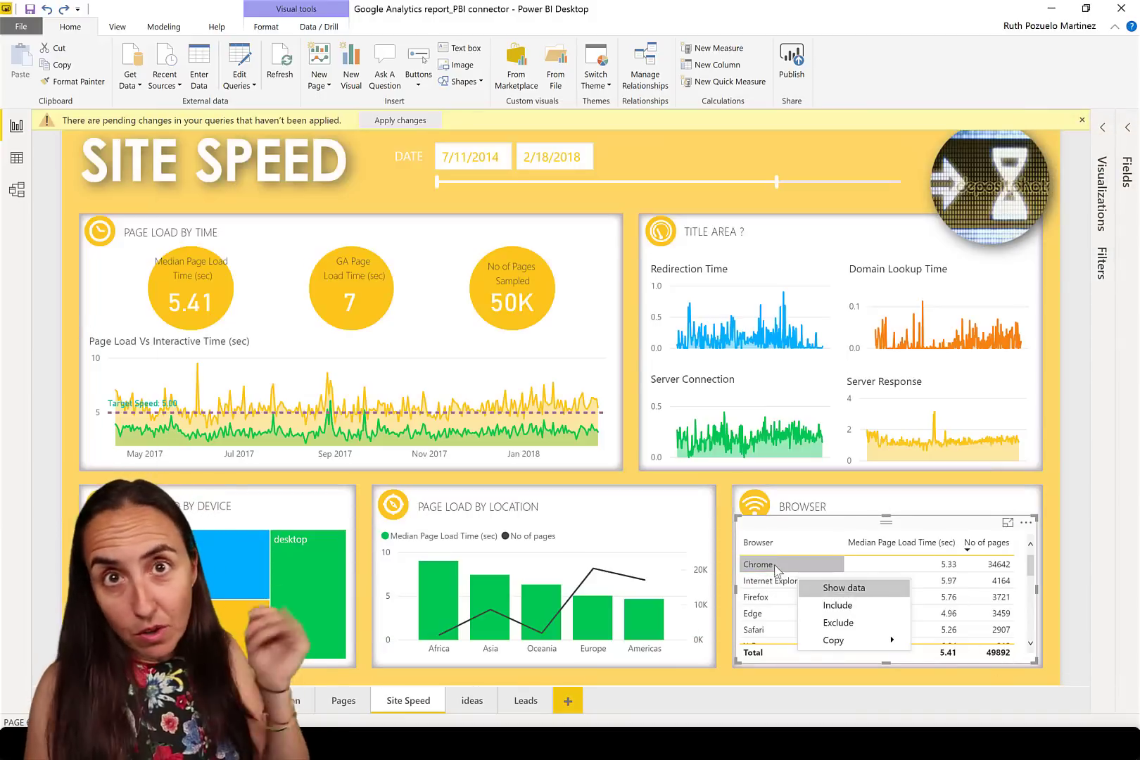
Step: Copy the whole Browser table visual and add a blank Sheet10 in Excel
mouse_move(881, 640)
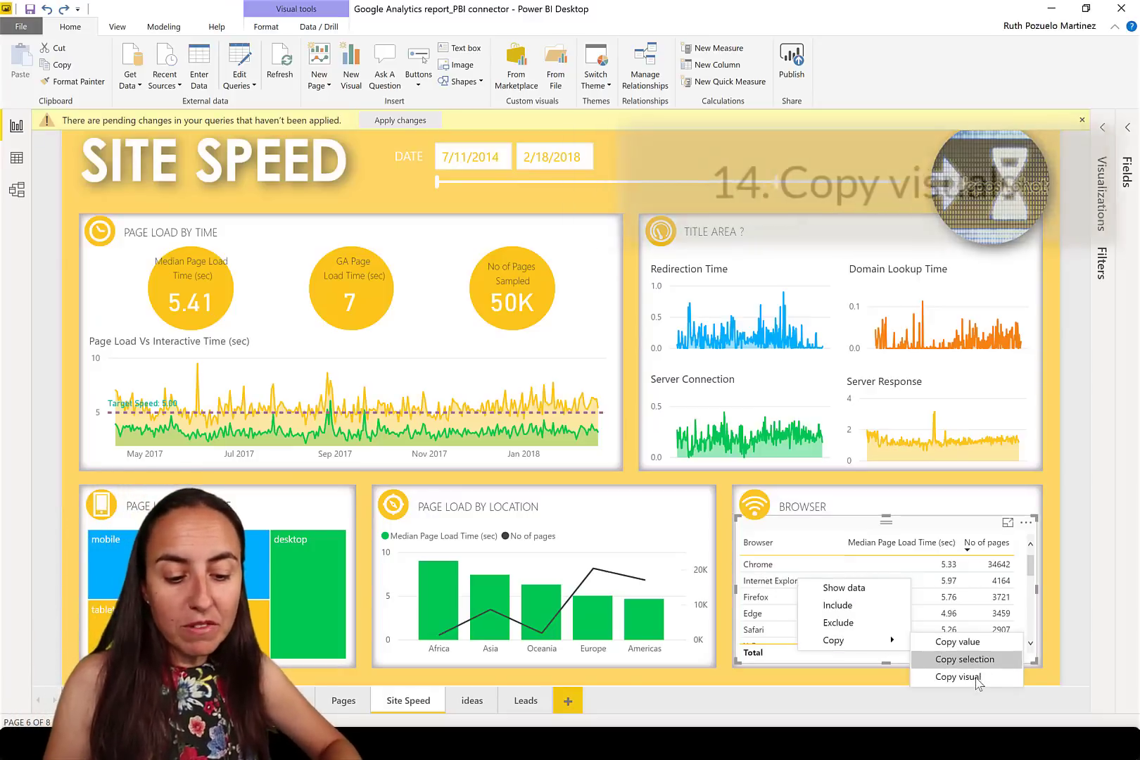
click(976, 678)
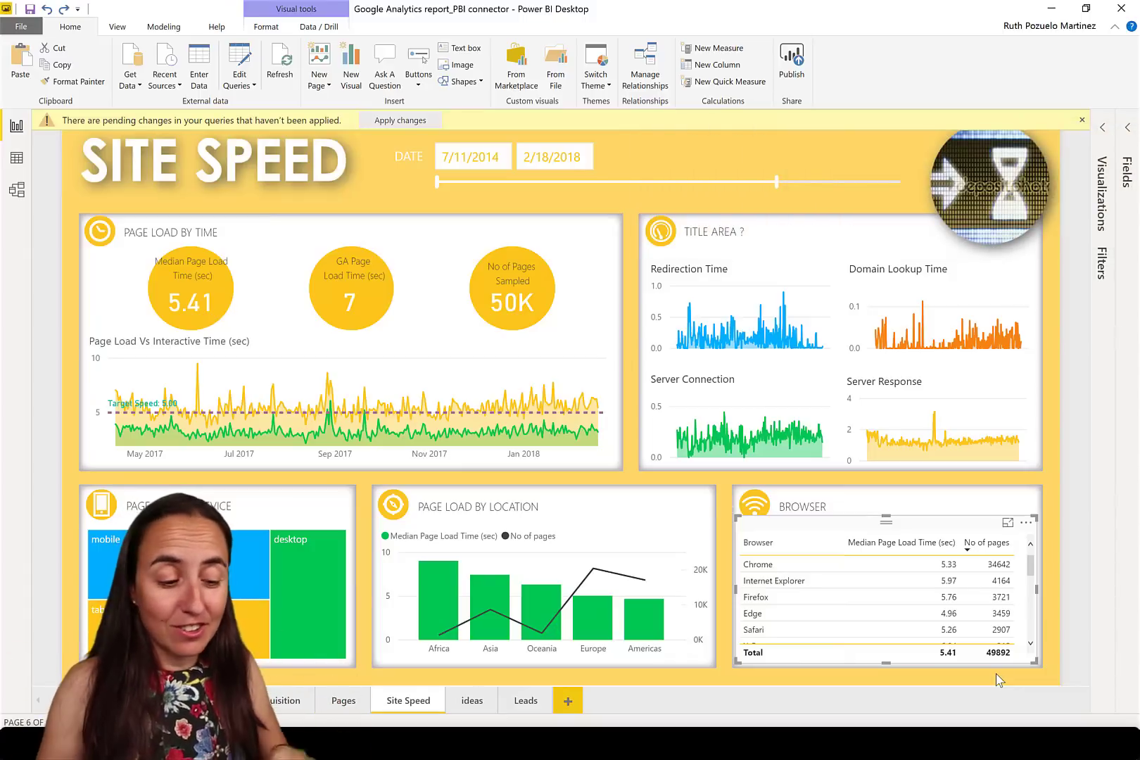
key(alt+Tab)
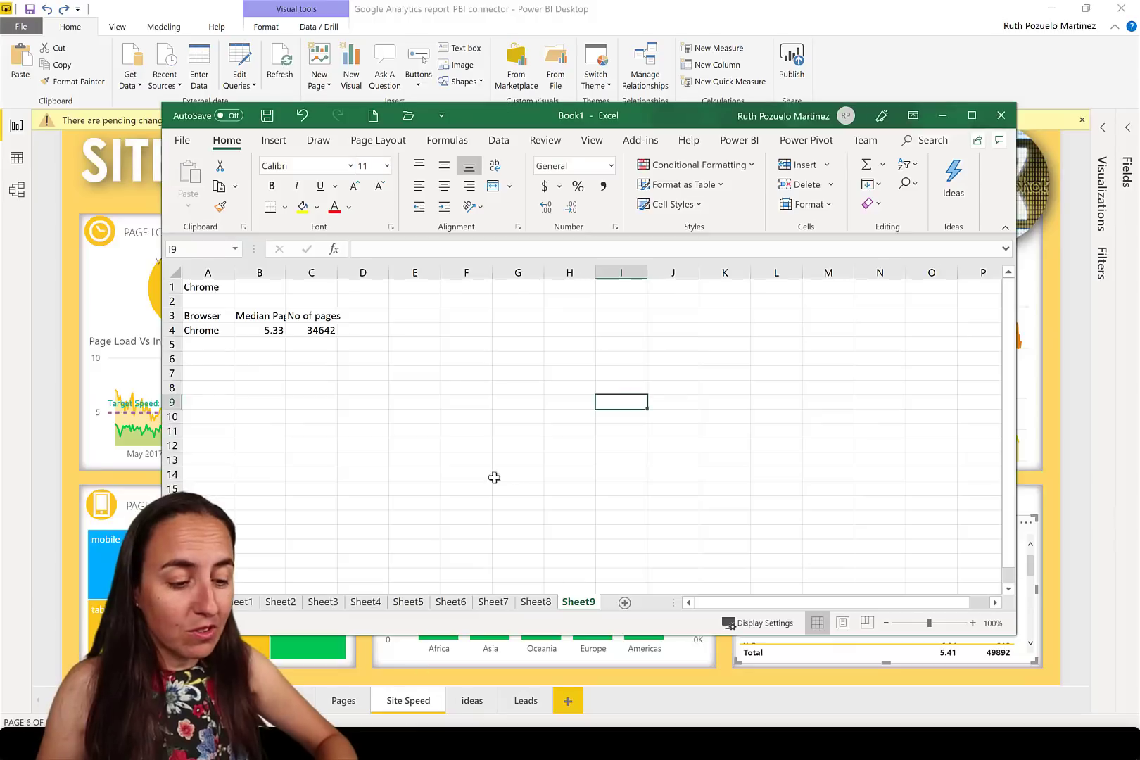
click(624, 602)
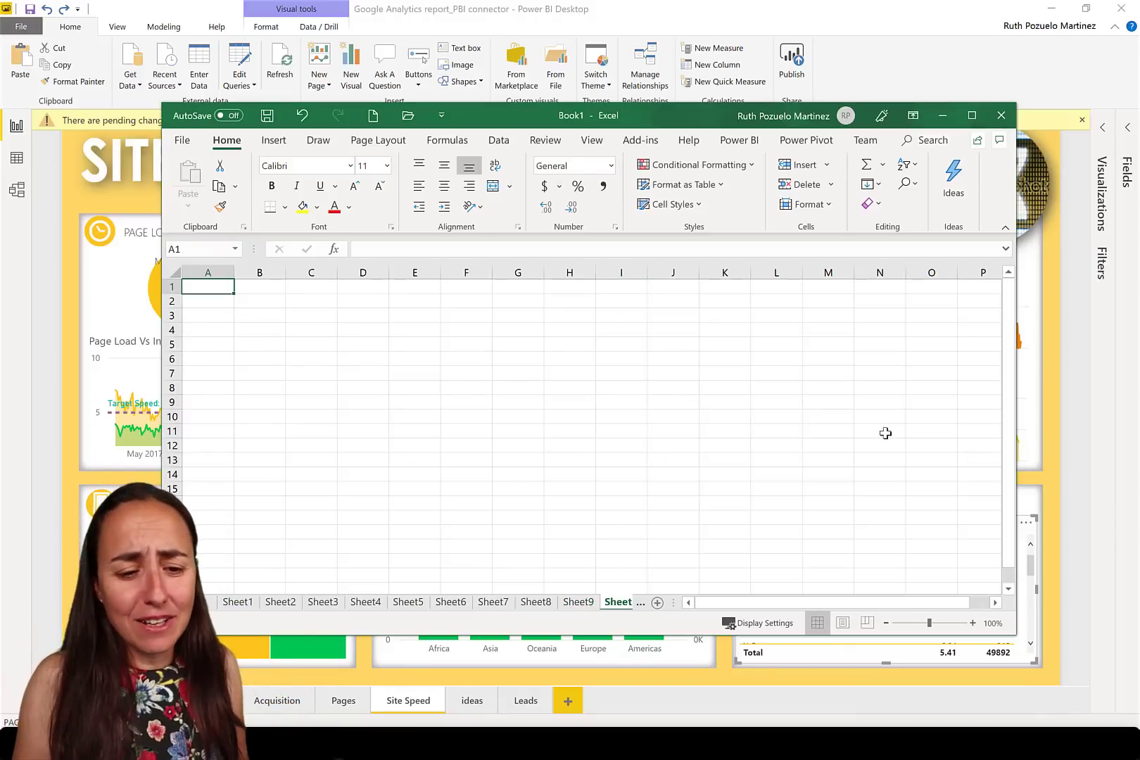
key(alt+Tab)
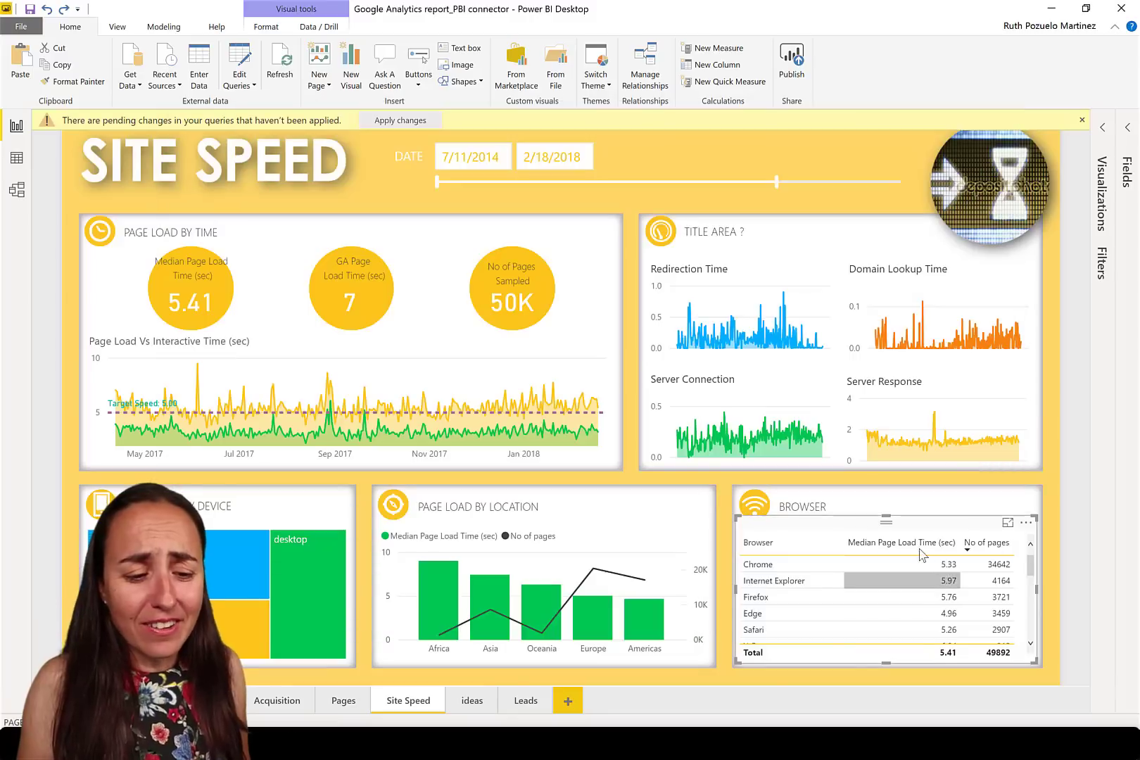
Step: Copy the selected Internet Explorer cells and add a new blank report page
right_click(795, 581)
mouse_move(857, 642)
click(965, 675)
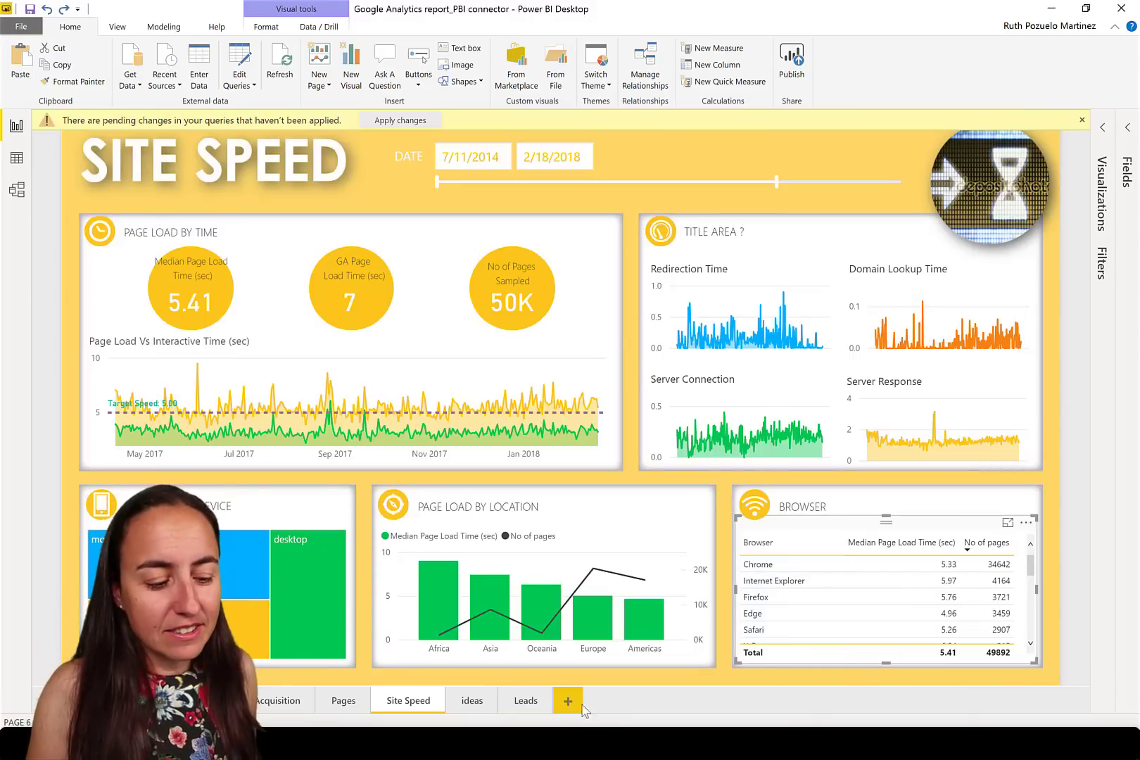
click(568, 702)
Step: Paste the Browser table onto Page 1, delete it, and return to the Site Speed page
key(ctrl+v)
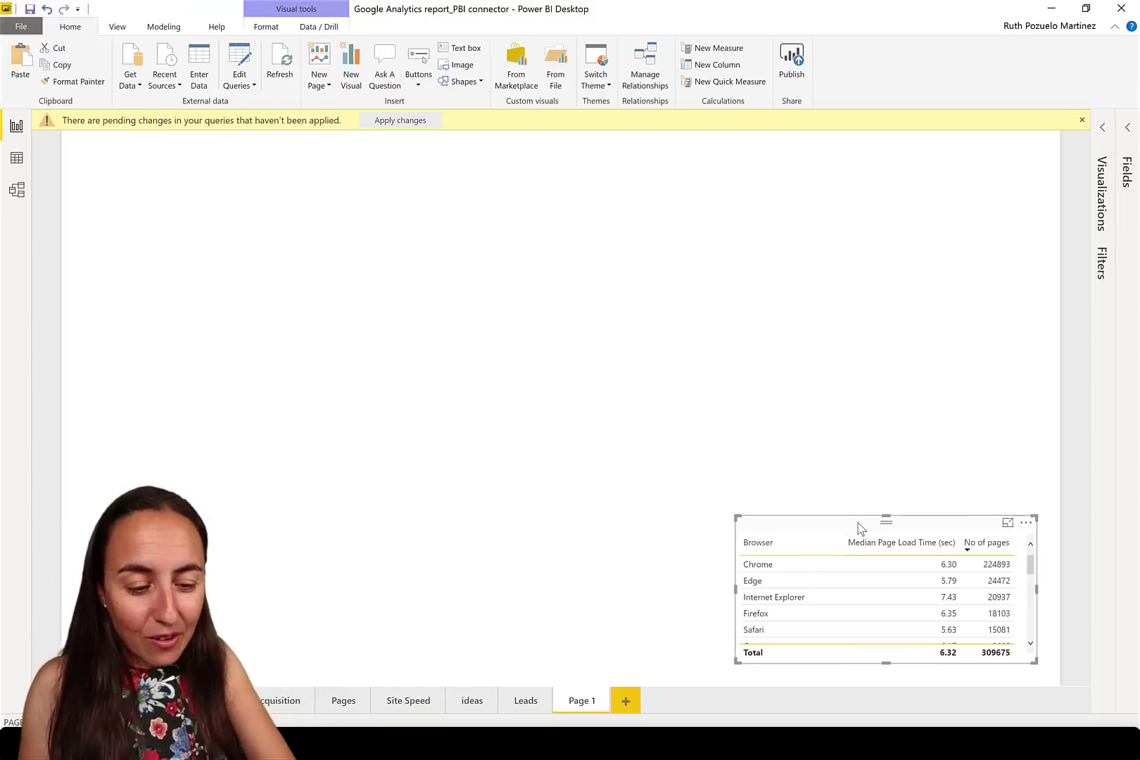
key(Delete)
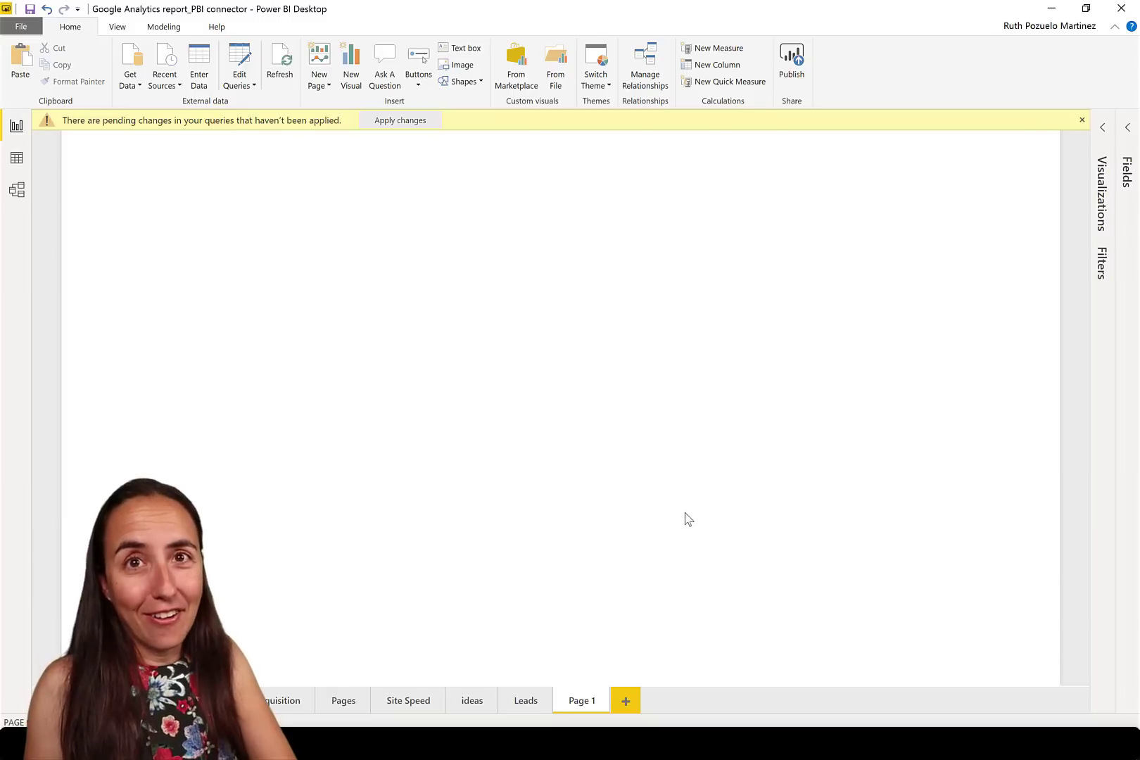
click(412, 700)
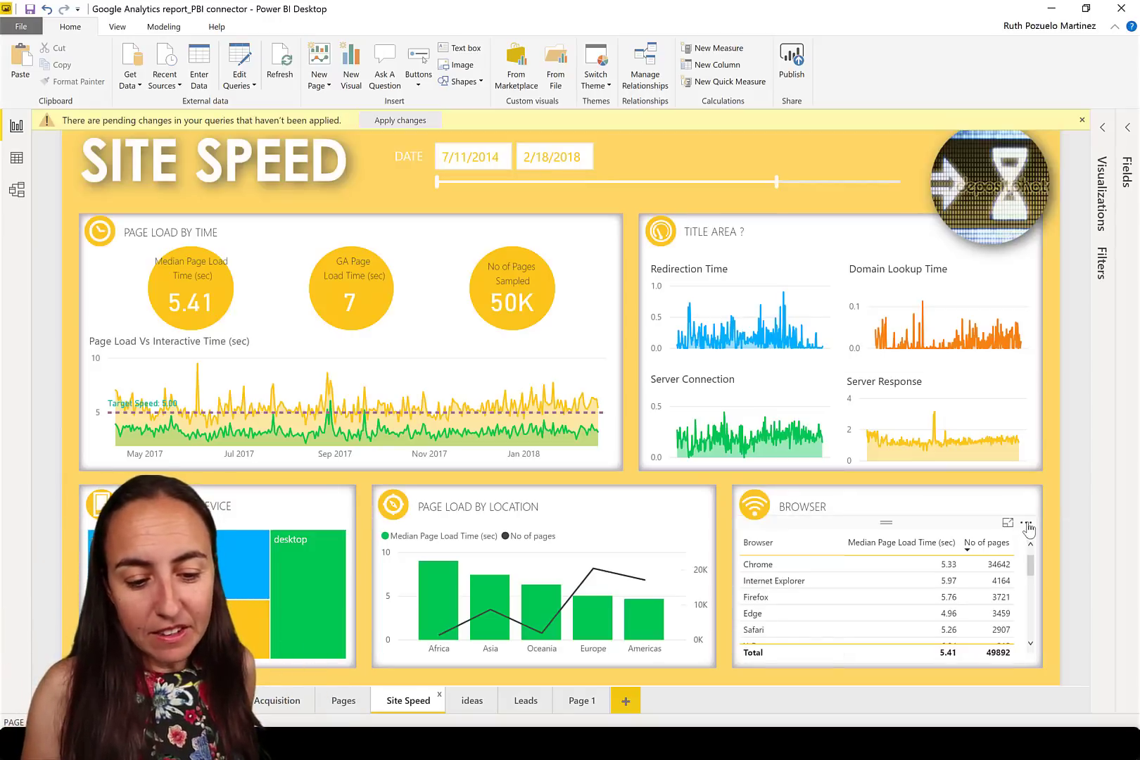
Step: Reveal Export data under the Browser visual's More options, then go to Data view
click(1027, 525)
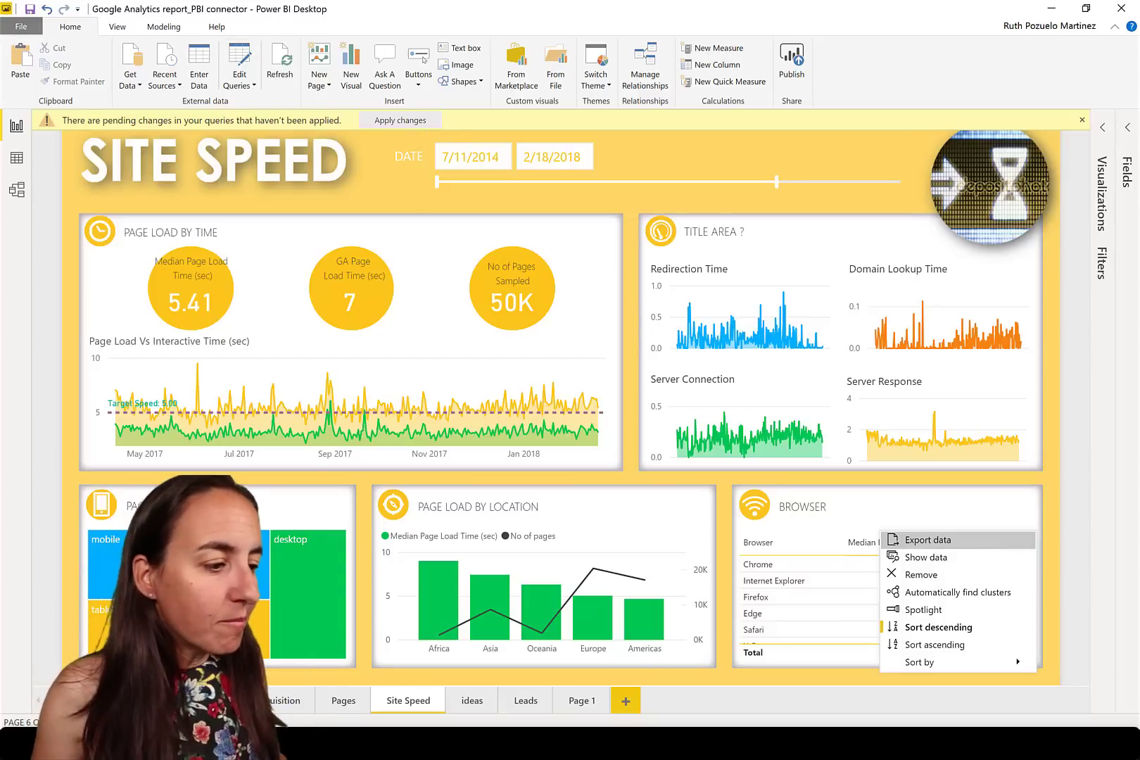
click(16, 161)
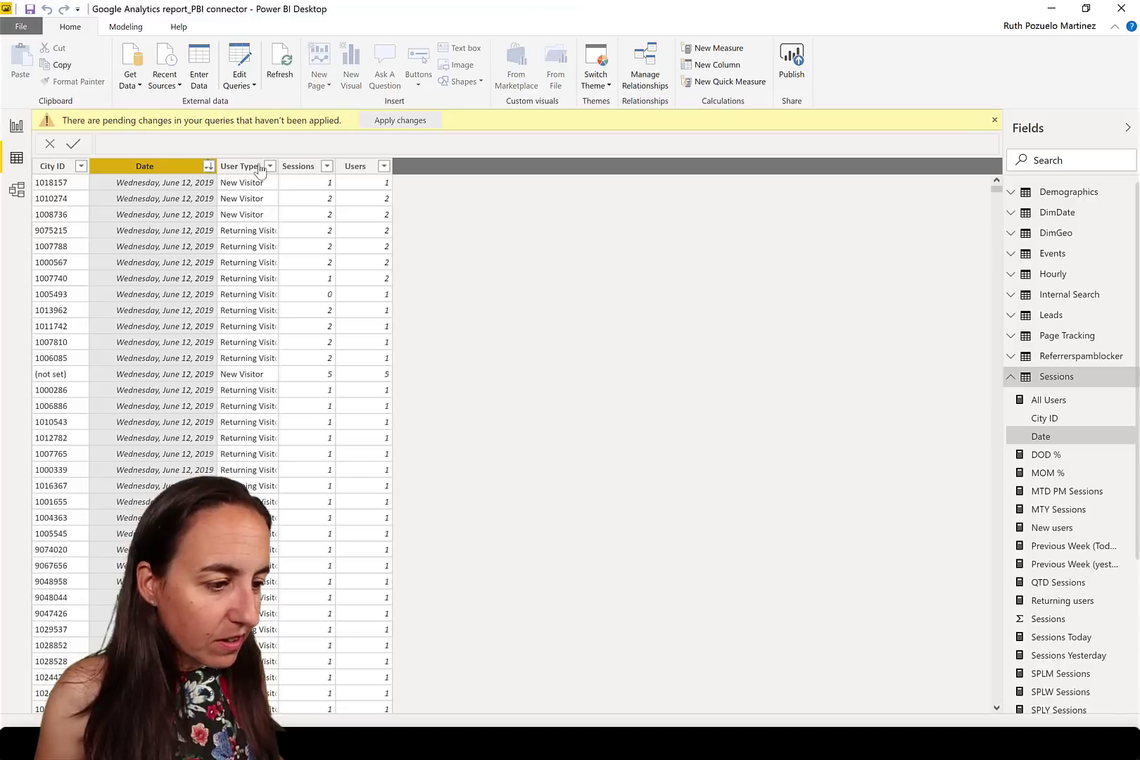
Step: Filter User Type to exclude Returning Visitor, leaving only New Visitor rows
click(270, 167)
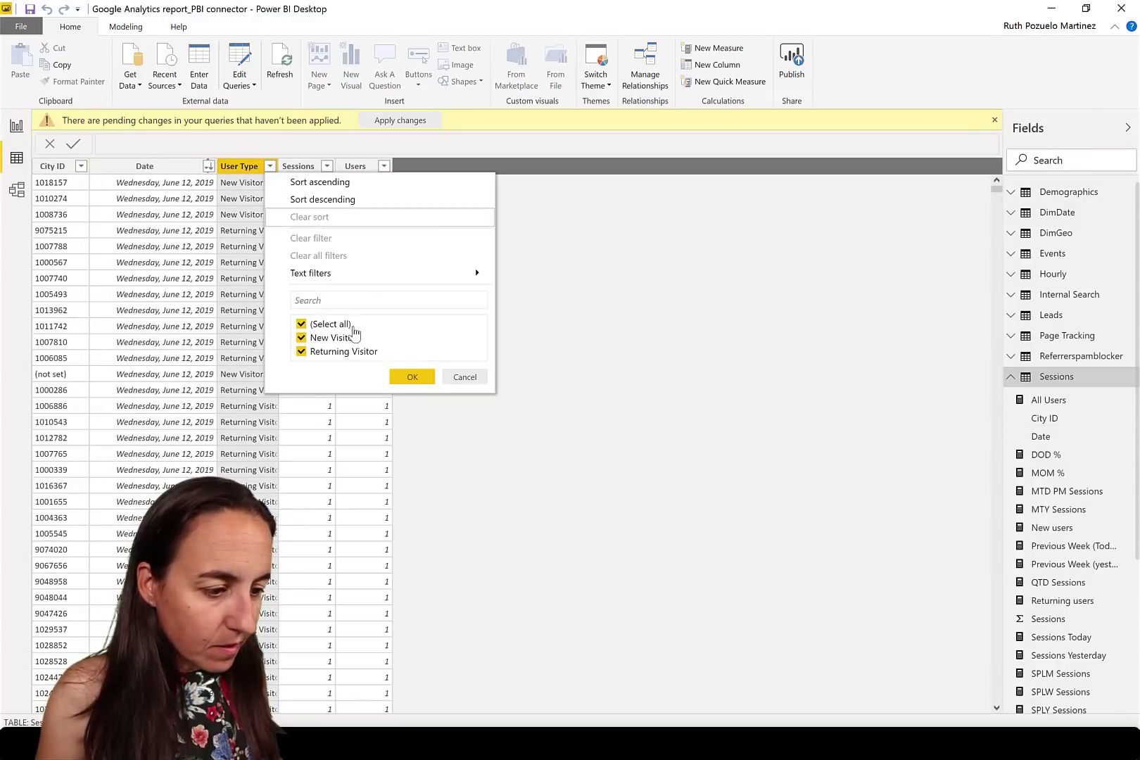
click(344, 351)
click(415, 377)
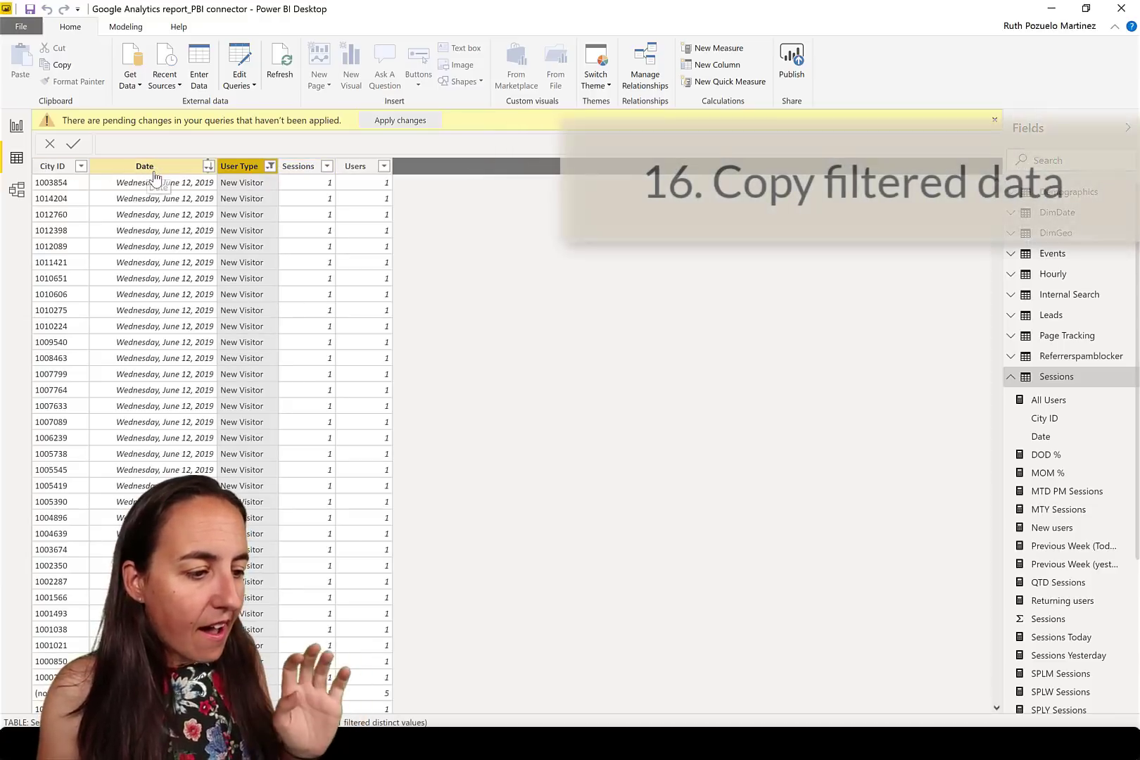
Step: Copy the whole filtered Sessions table using Copy table on the Date column
click(154, 175)
right_click(156, 176)
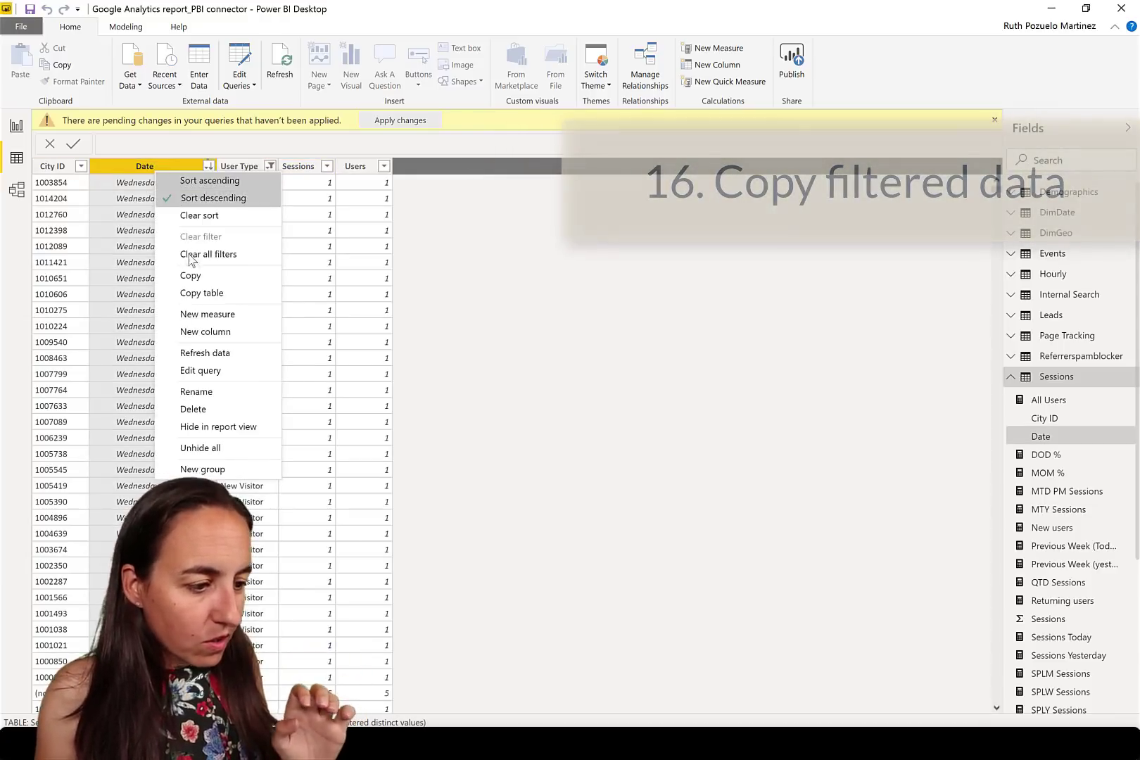
click(197, 291)
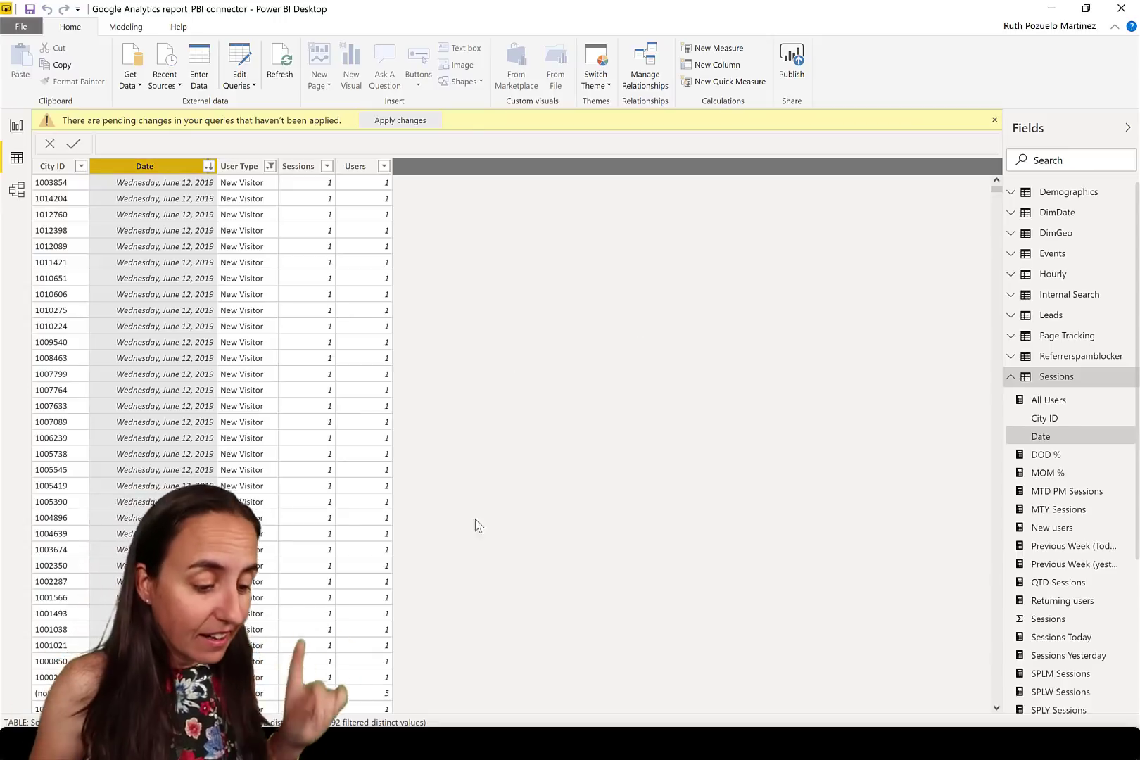
Step: Paste the New Visitor table into a new Excel sheet, select down from A8, and minimize Excel
key(alt+Tab)
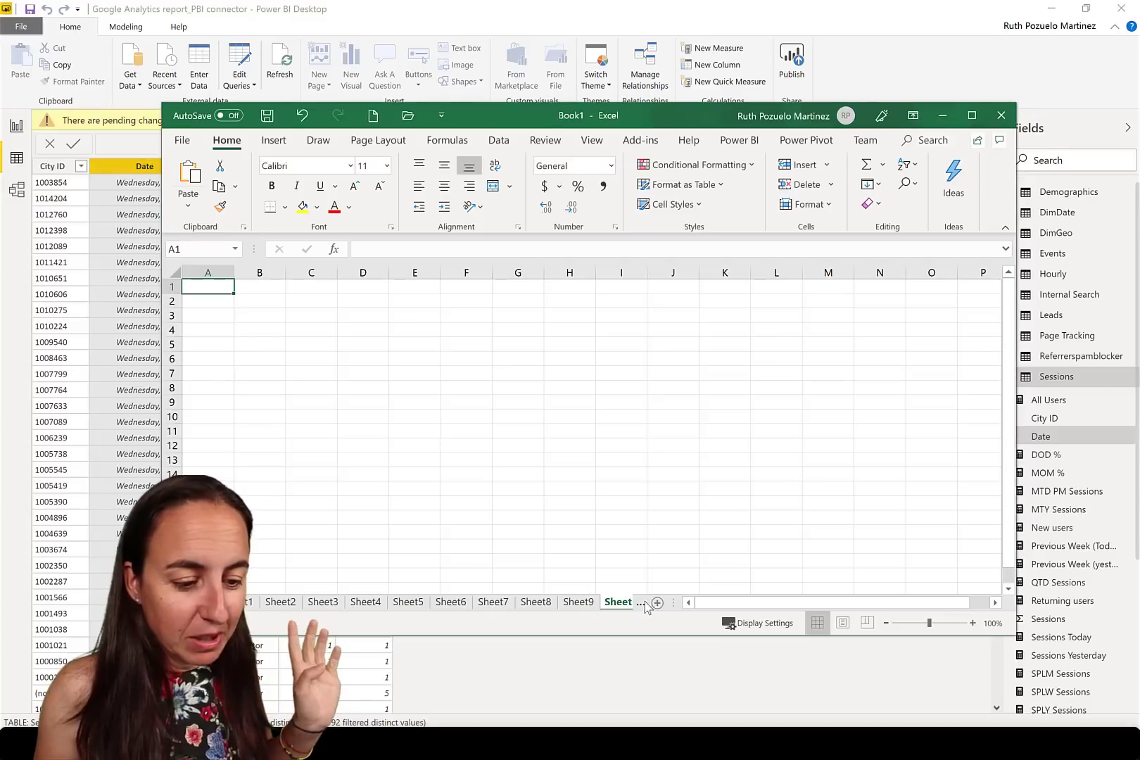
click(657, 603)
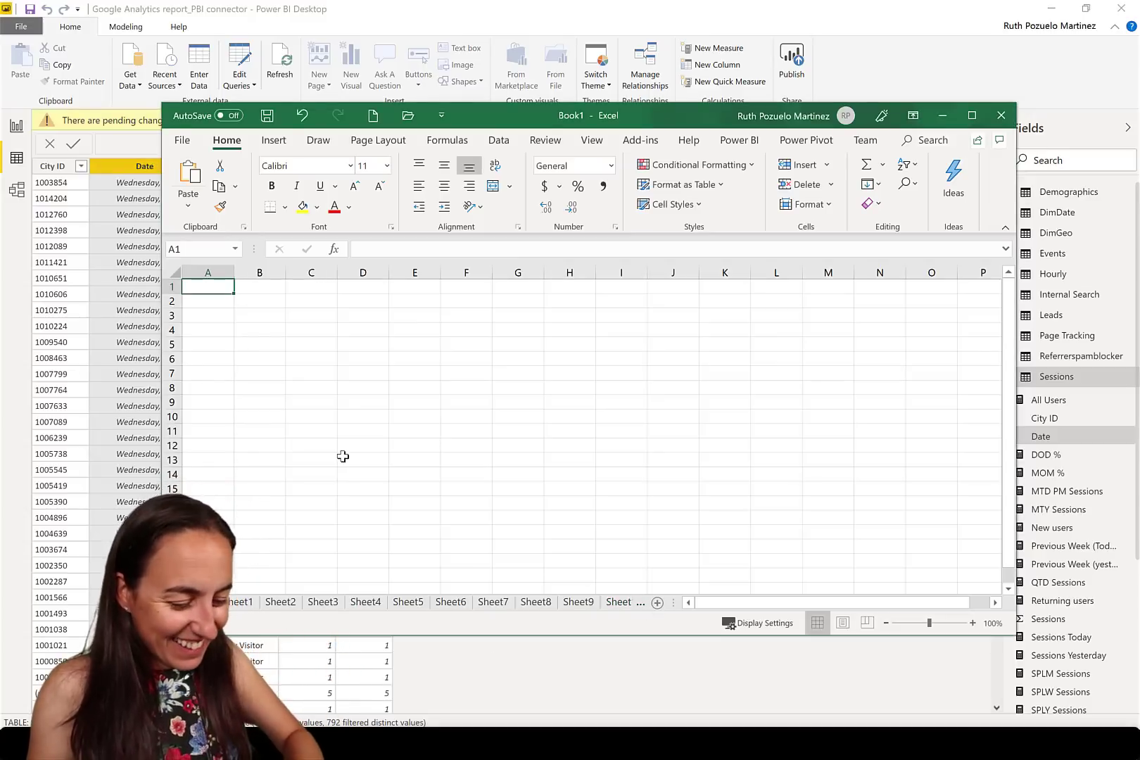
key(ctrl+v)
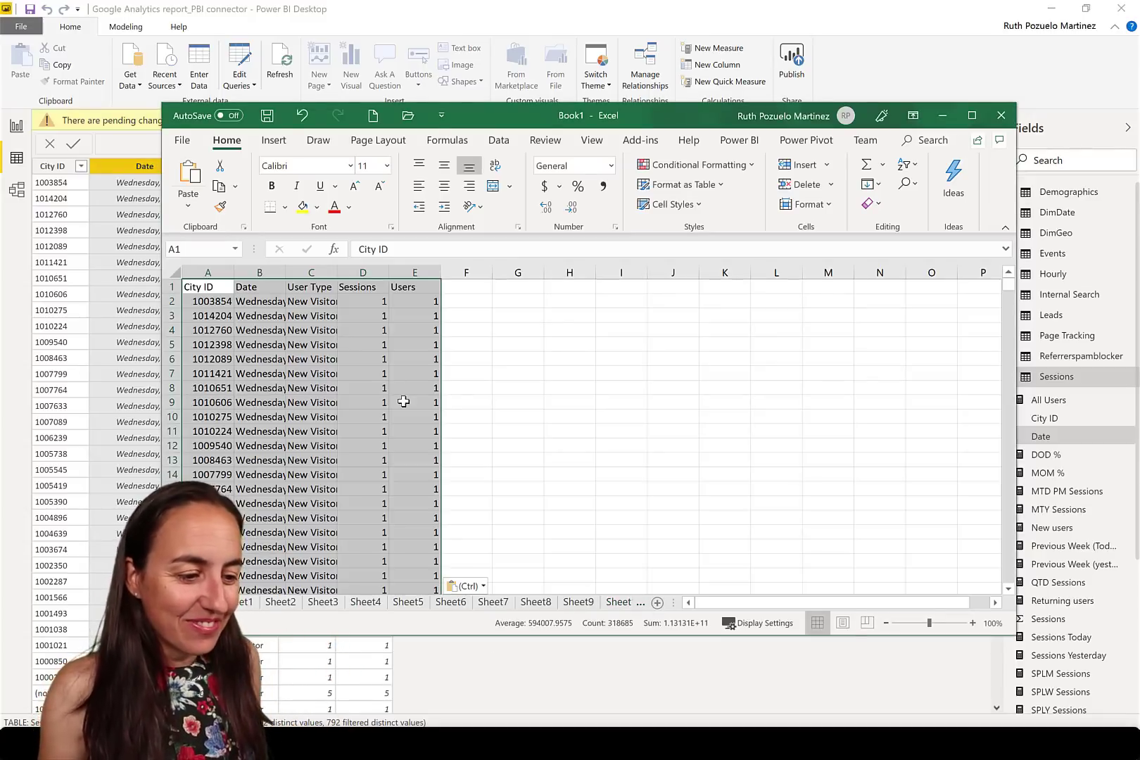
click(225, 385)
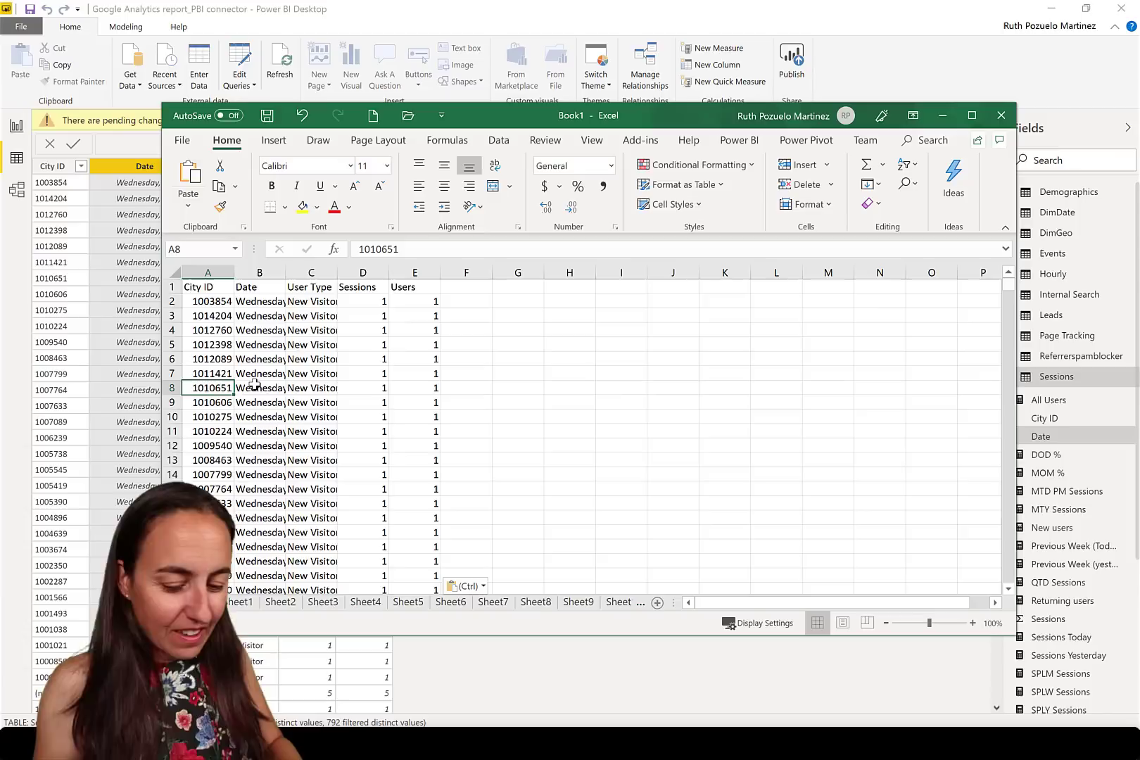
key(ctrl+shift+Down)
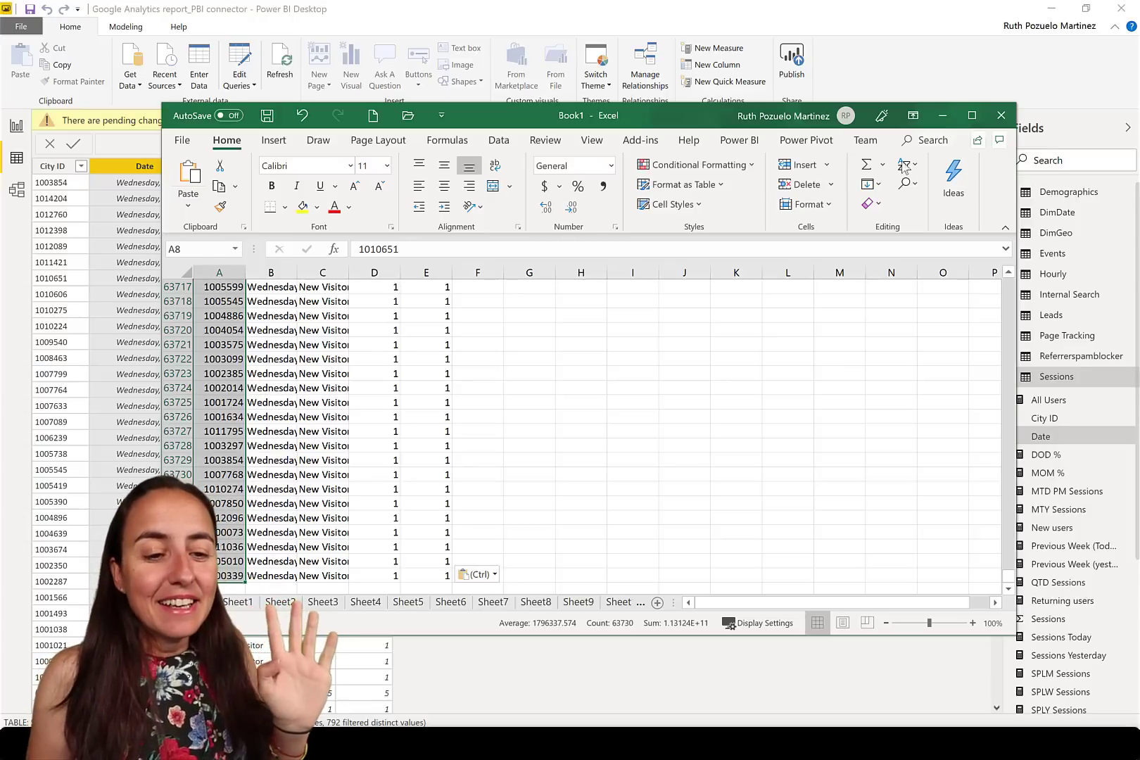
click(942, 114)
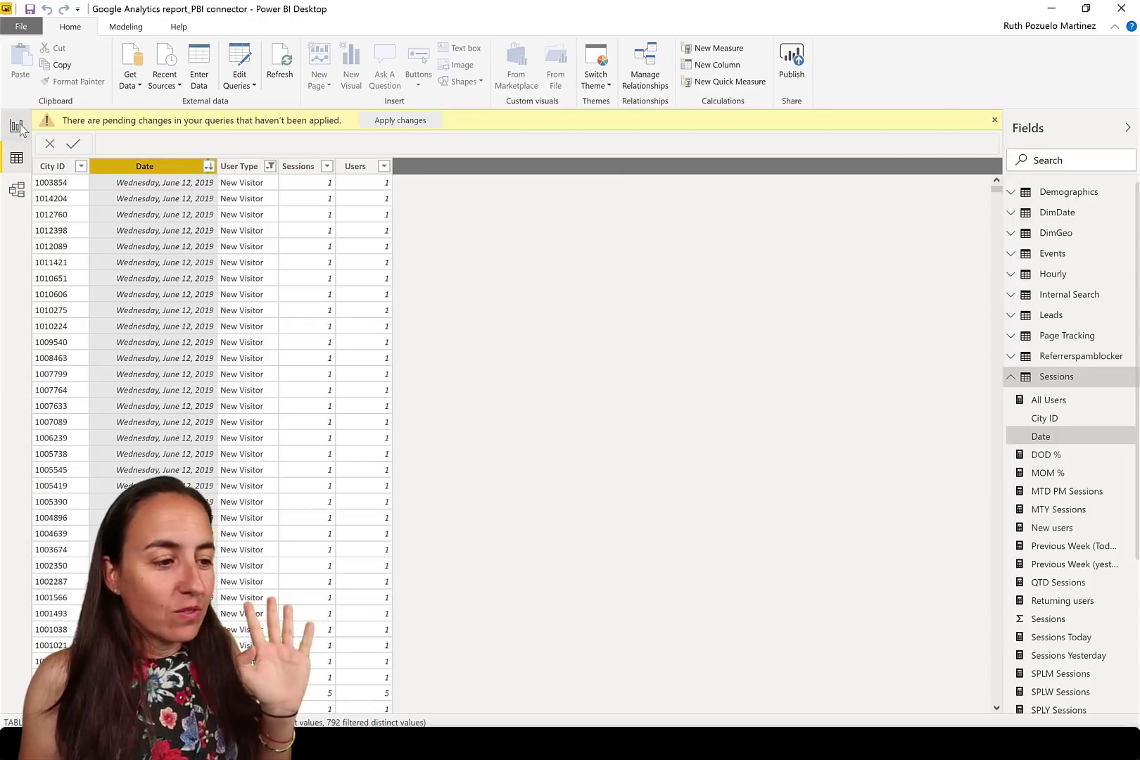
Step: Back in Report view, turn the Browser table into a clustered column chart
click(17, 126)
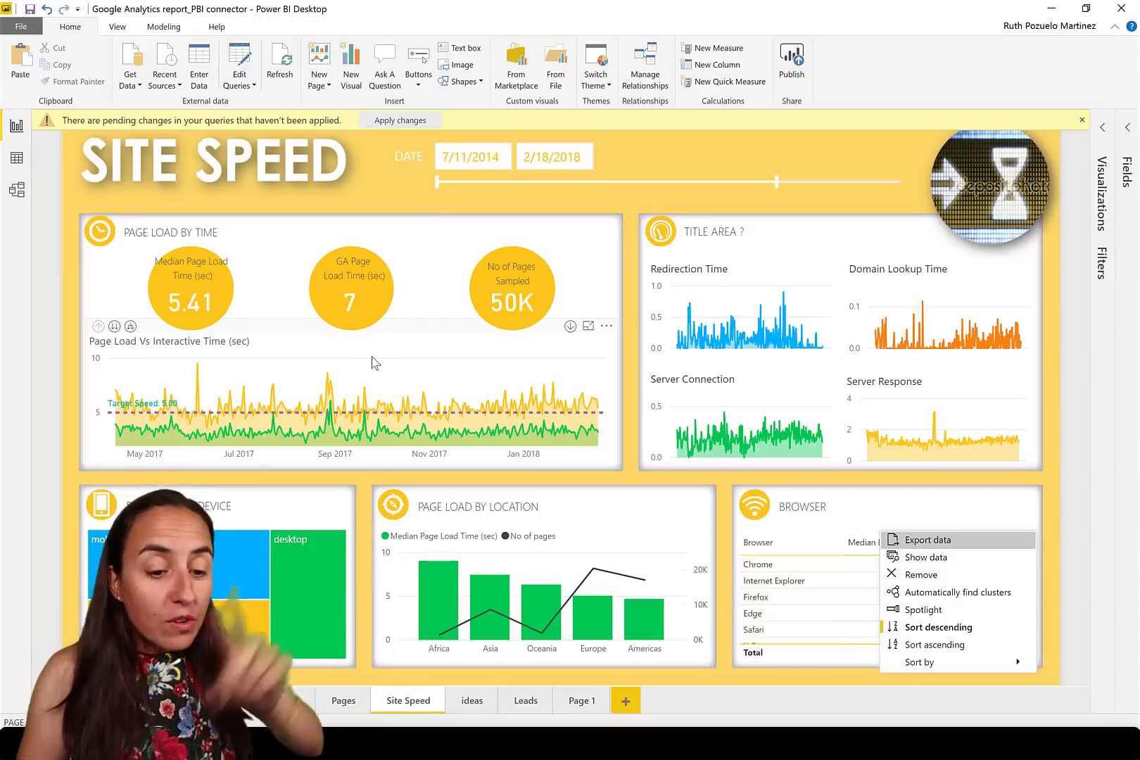
click(823, 534)
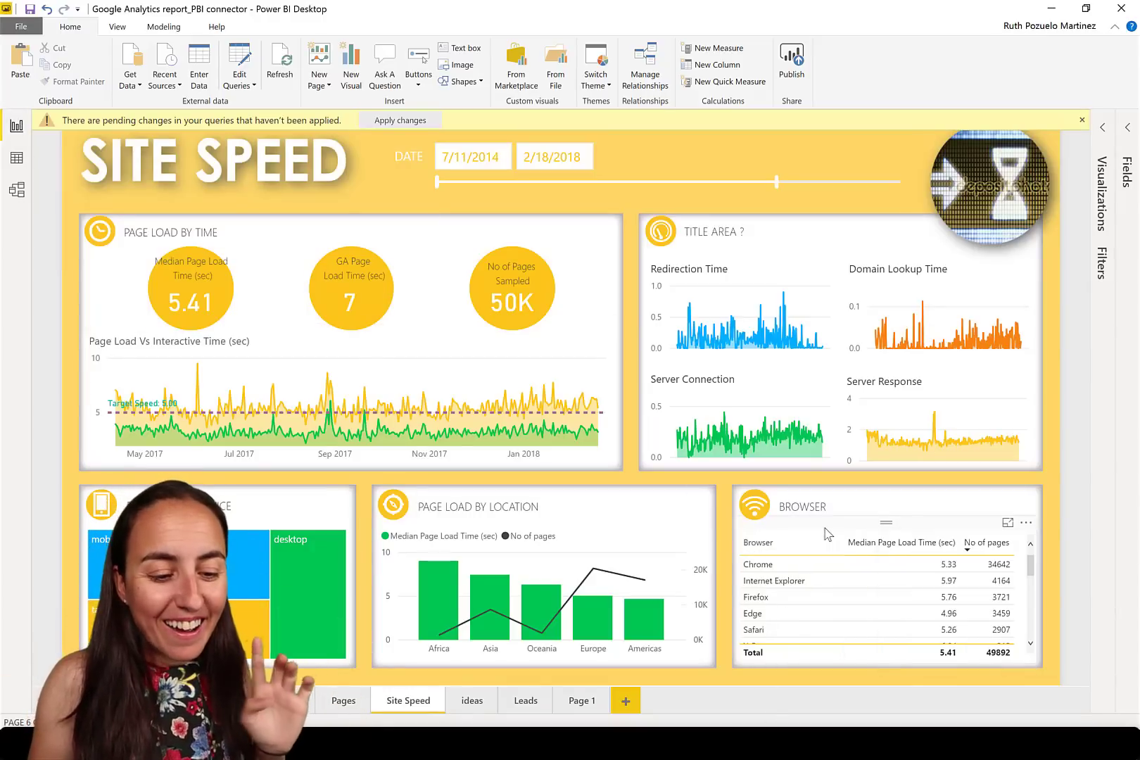
click(826, 535)
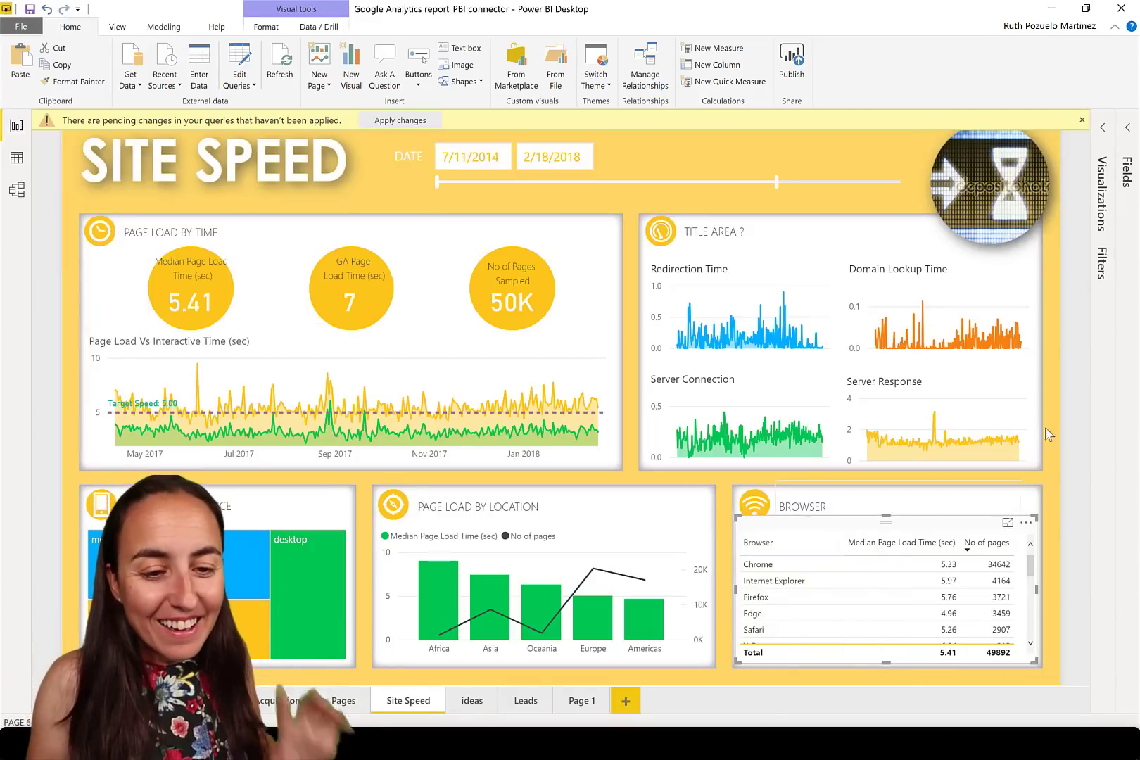
click(1102, 132)
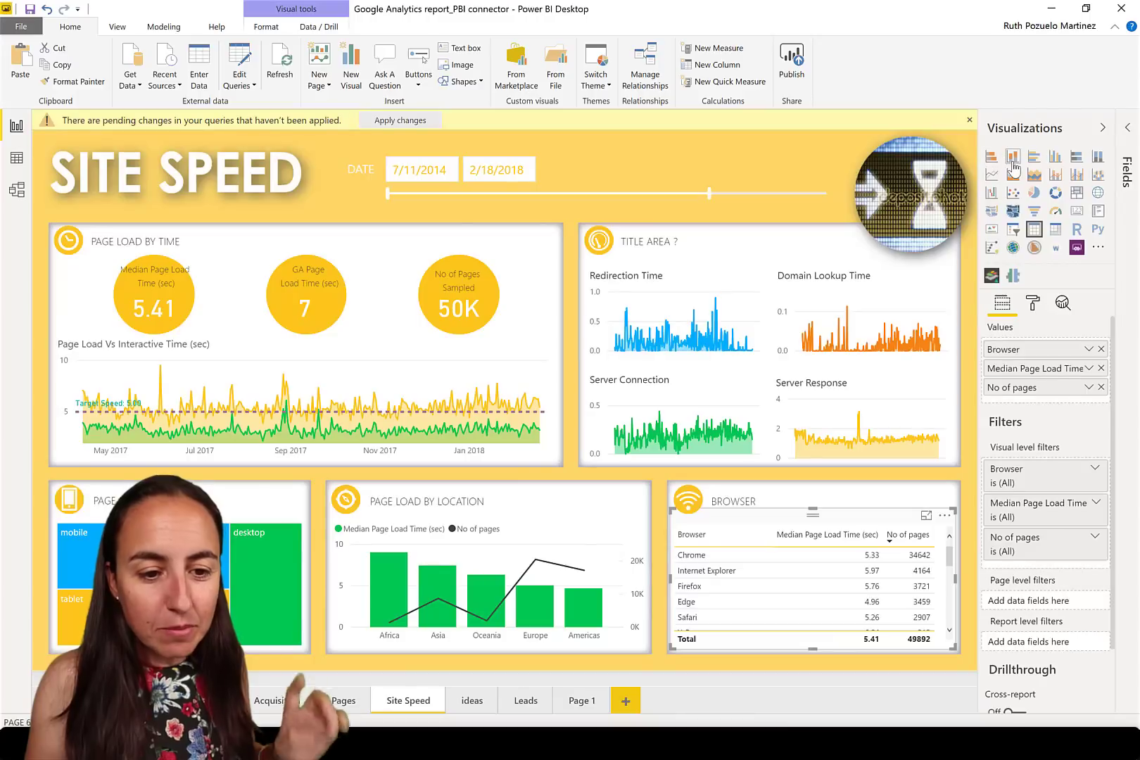
click(1011, 159)
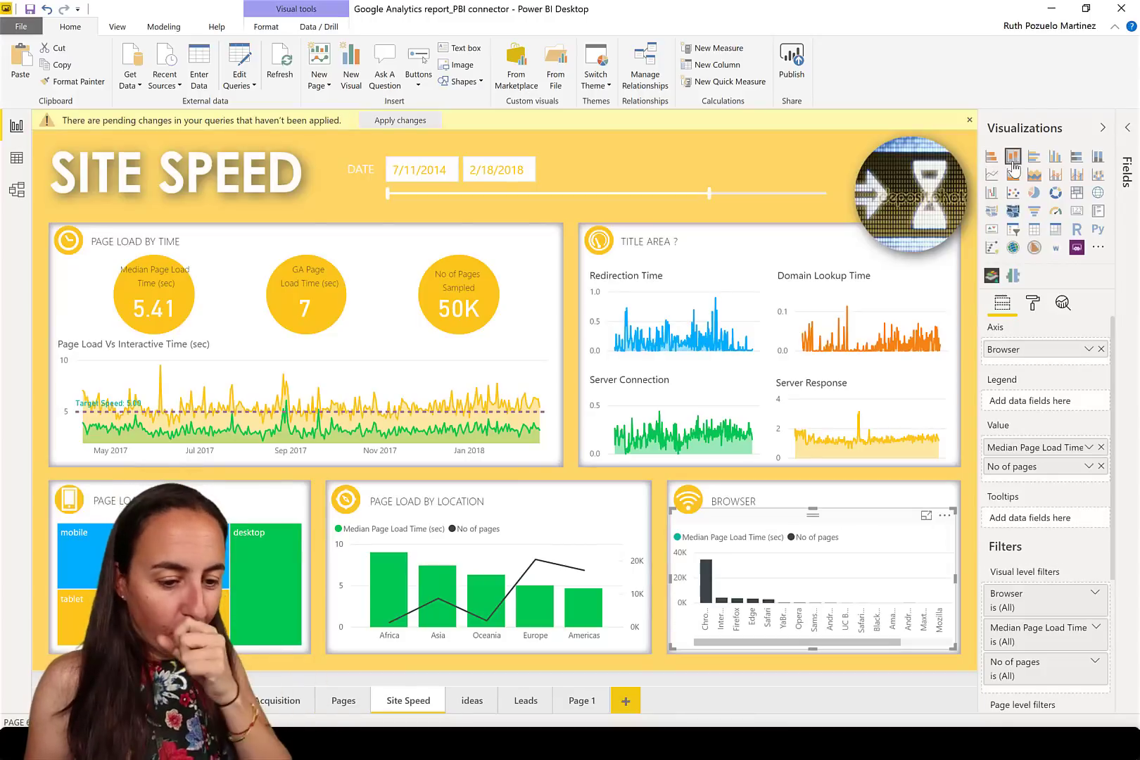
Step: Format-paint the Page Load by Location chart's styling onto the Browser chart
click(521, 530)
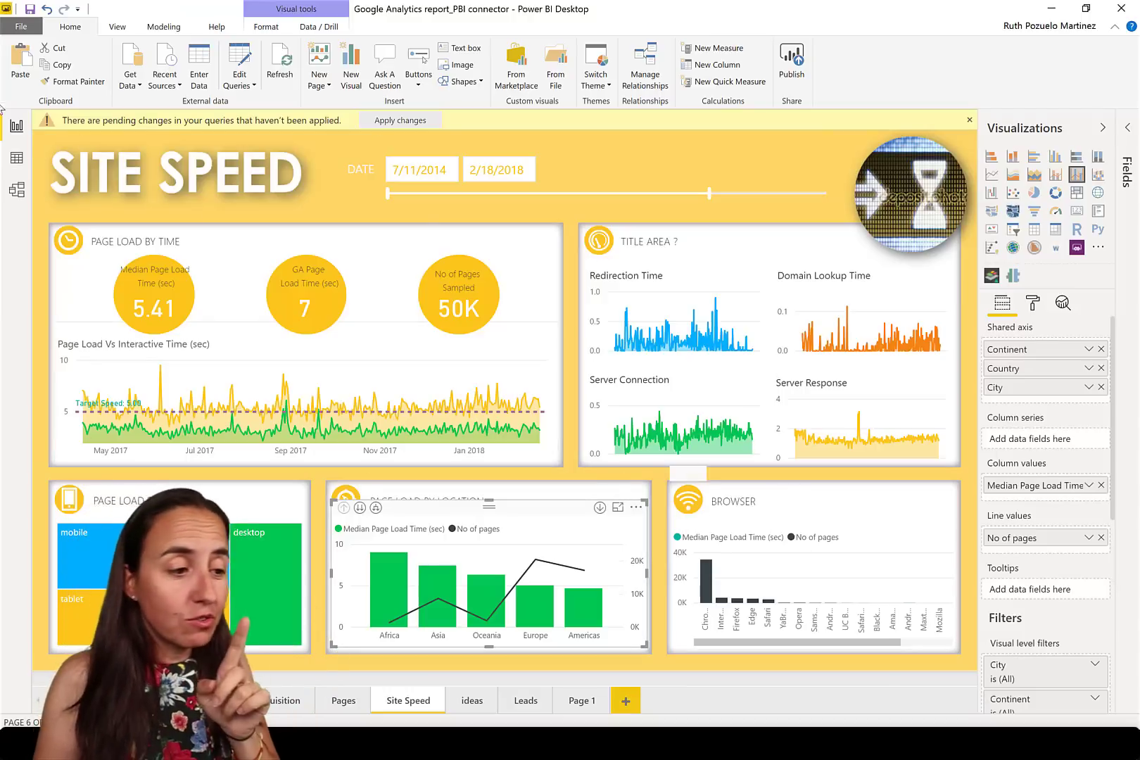
click(73, 81)
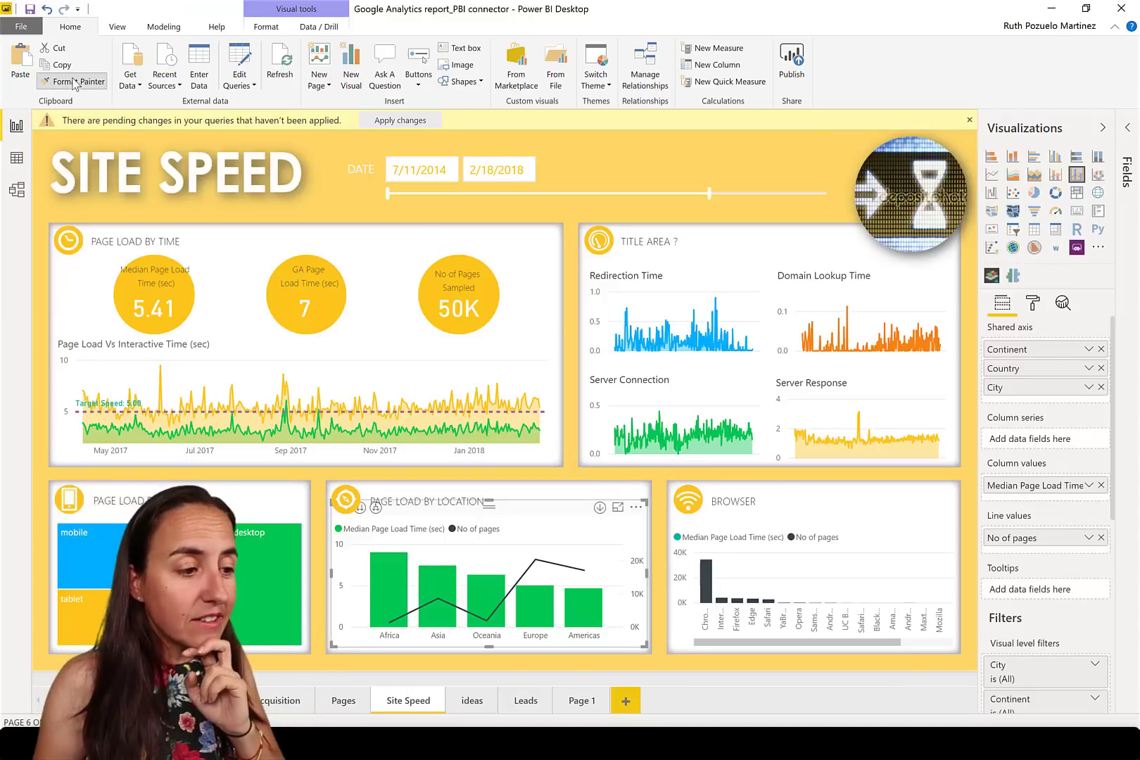
click(852, 527)
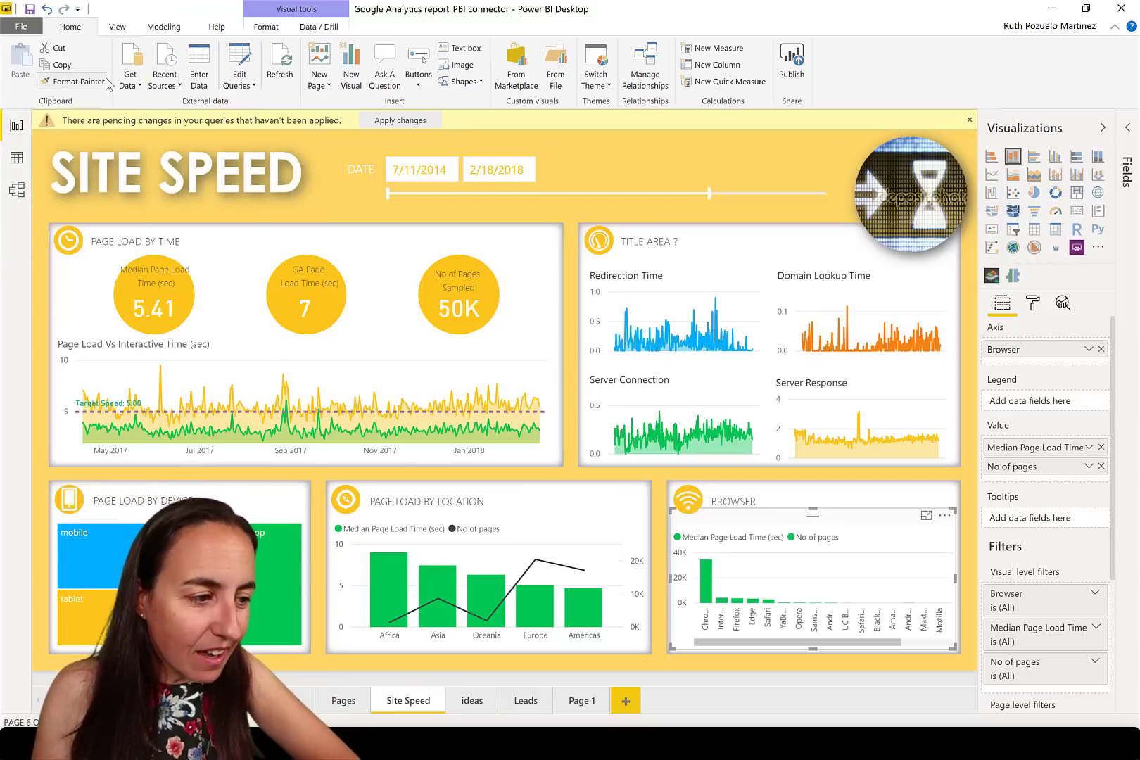
Step: Paint the Browser chart's formatting onto the PAGE LOAD BY DEVICE title box, then switch to the Power BI Ideas page
click(74, 82)
click(278, 499)
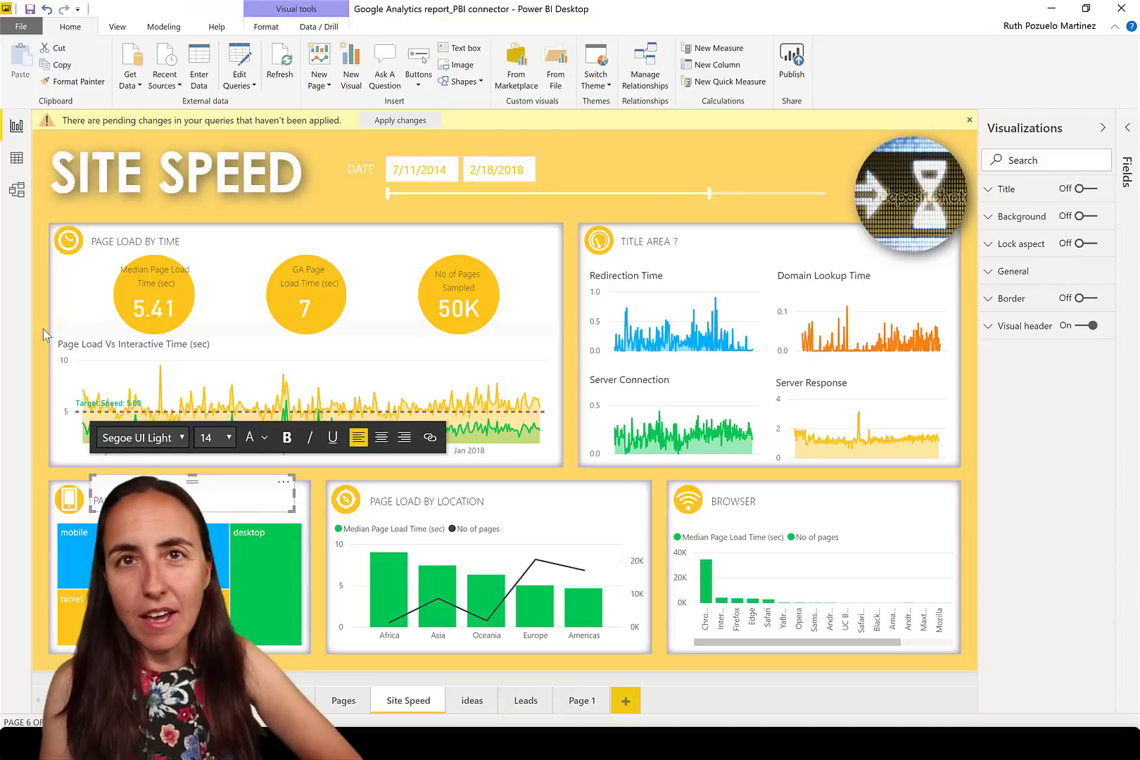
mouse_move(175, 598)
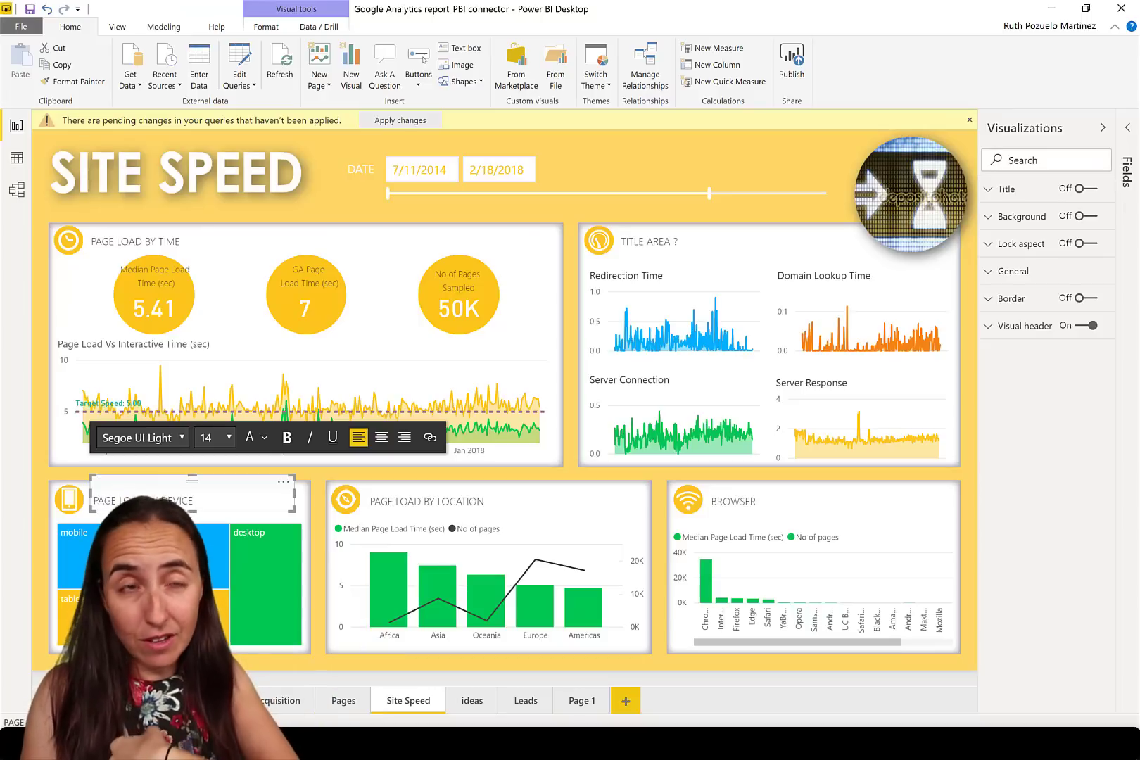
key(alt+Tab)
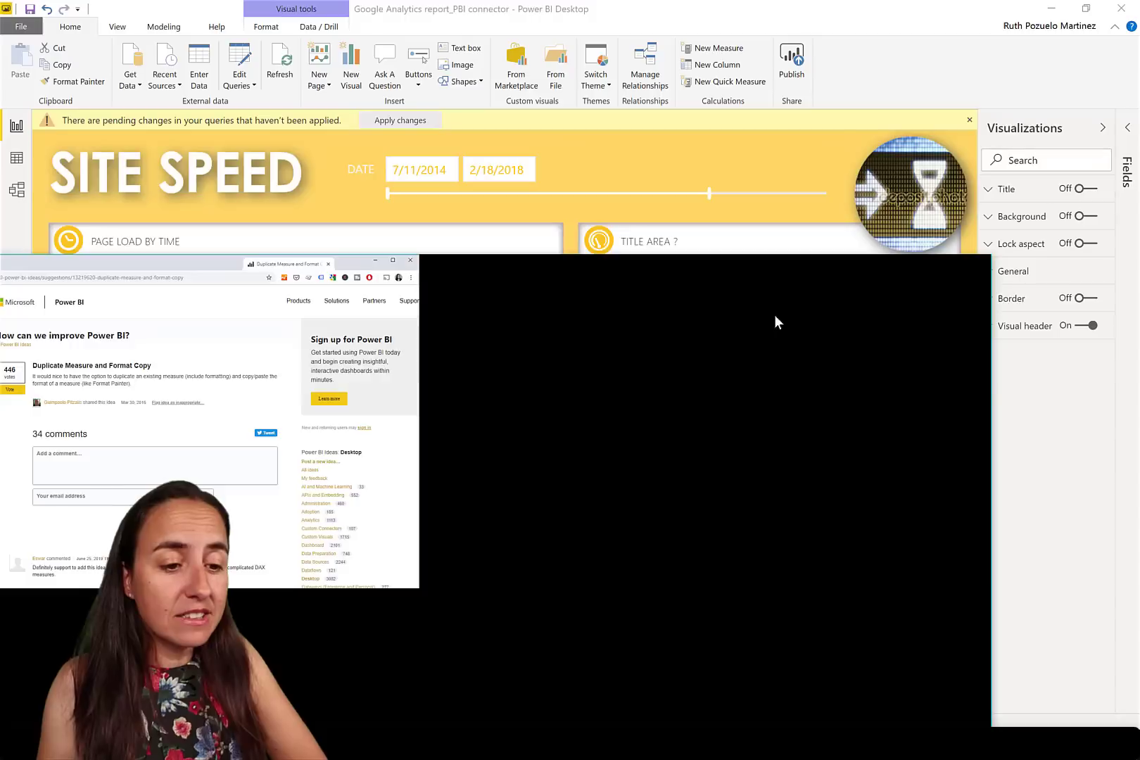
Step: Maximize the browser and highlight the 'Duplicate Measure and Format Copy' idea's description paragraph
key(super+Up)
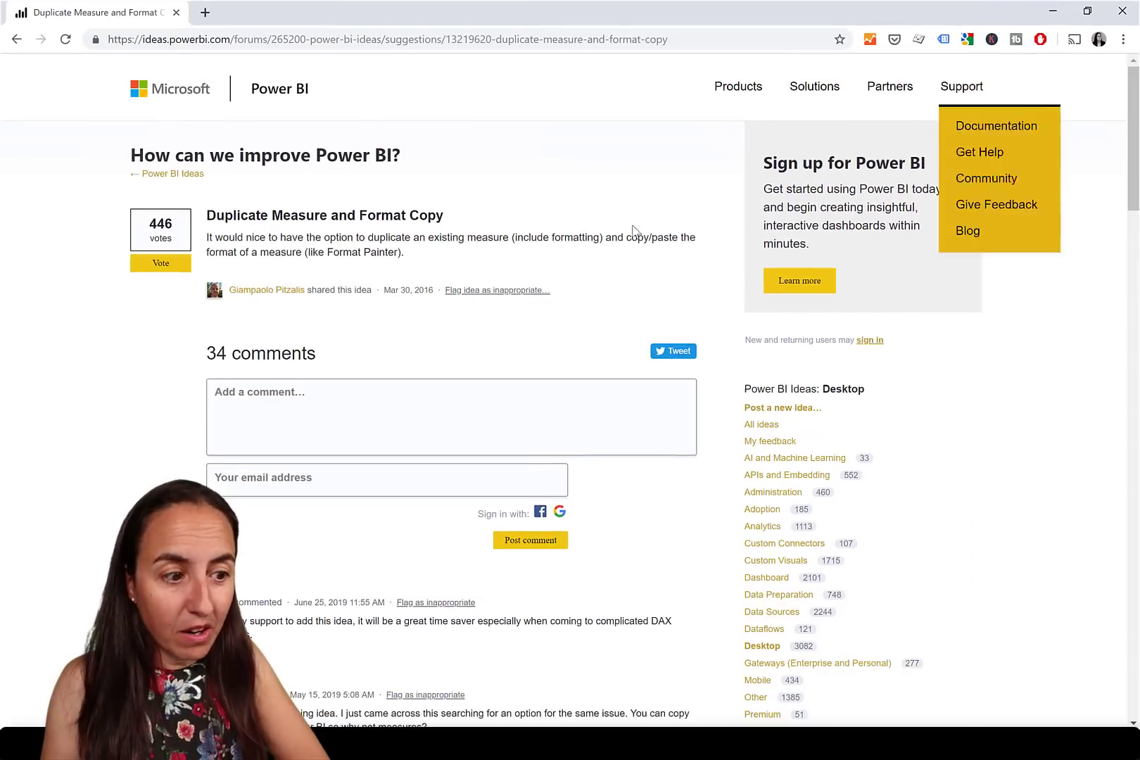
triple_click(205, 236)
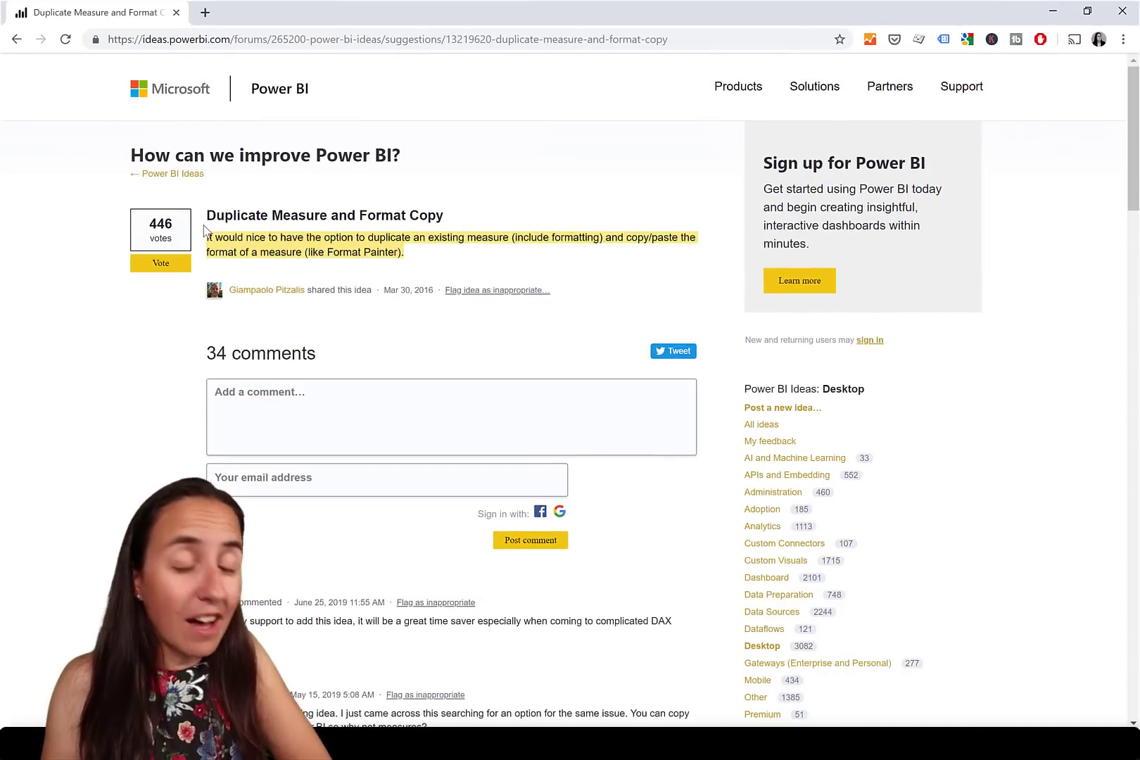